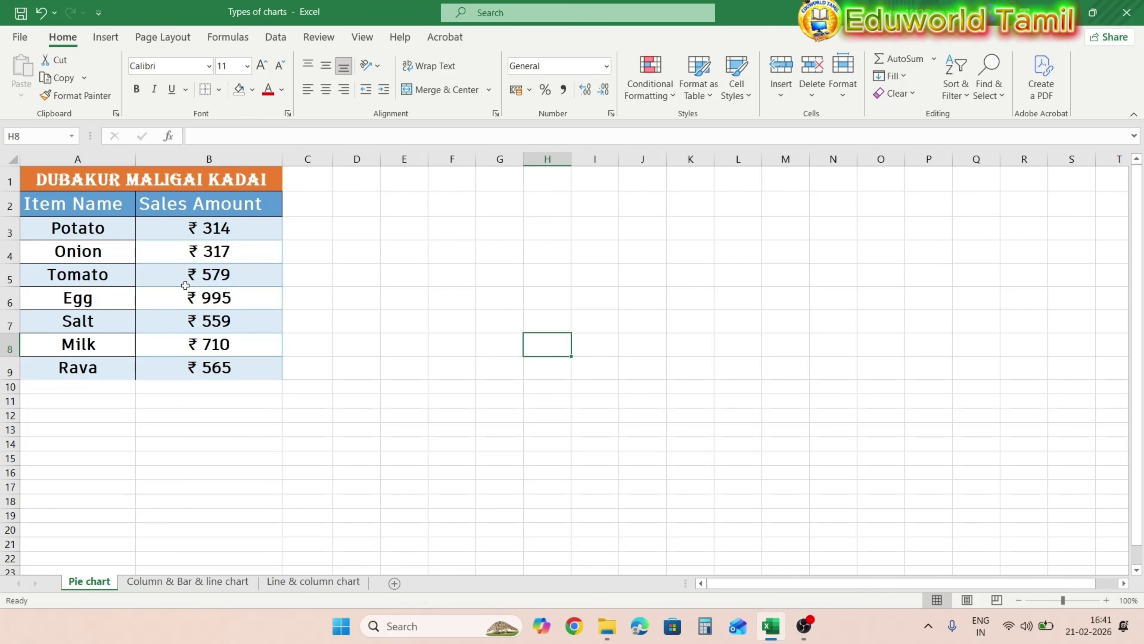
Insert a 2-D pie chart from the item names and sales amounts in A2:B9
{"action": "left_click_drag", "start_coordinate": [96, 210], "coordinate": [196, 369]}
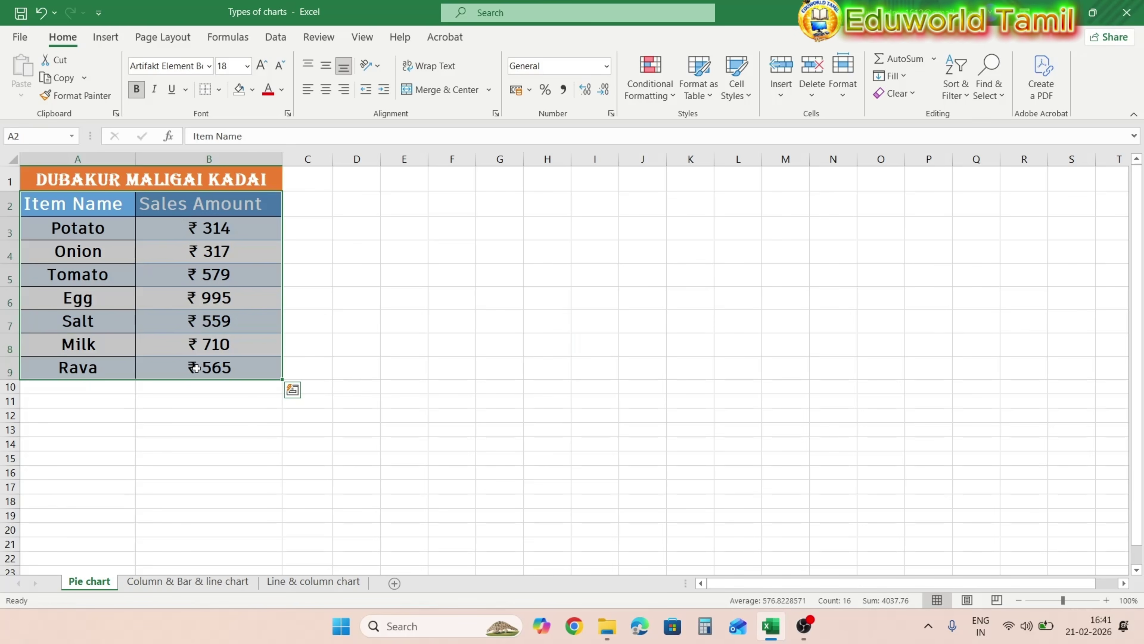
{"action": "left_click", "coordinate": [106, 36]}
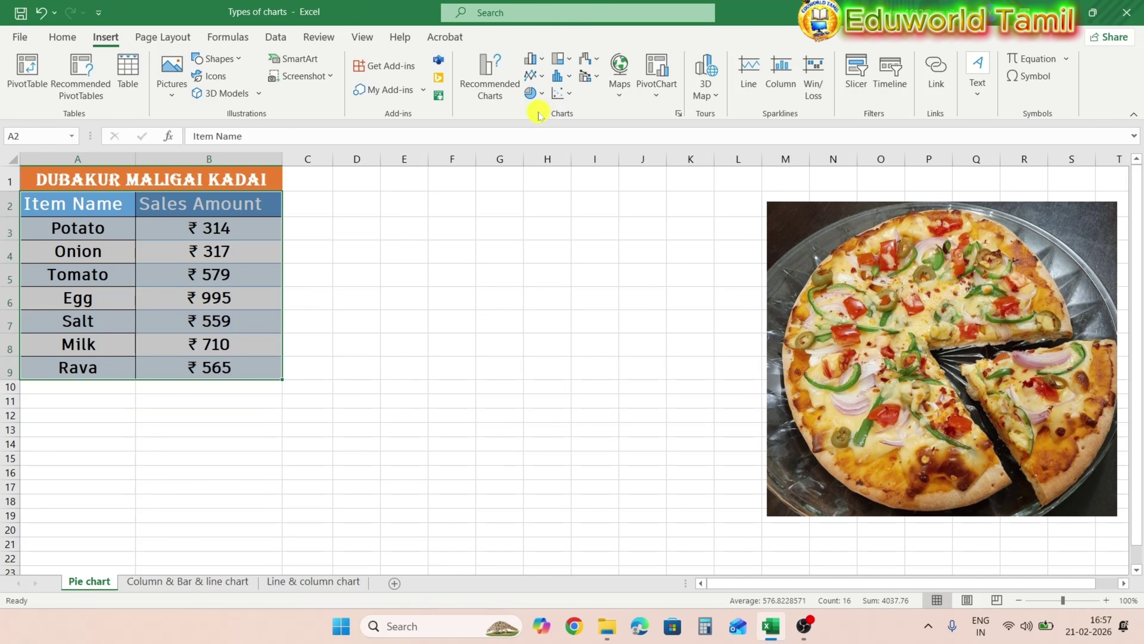
{"action": "left_click", "coordinate": [538, 94]}
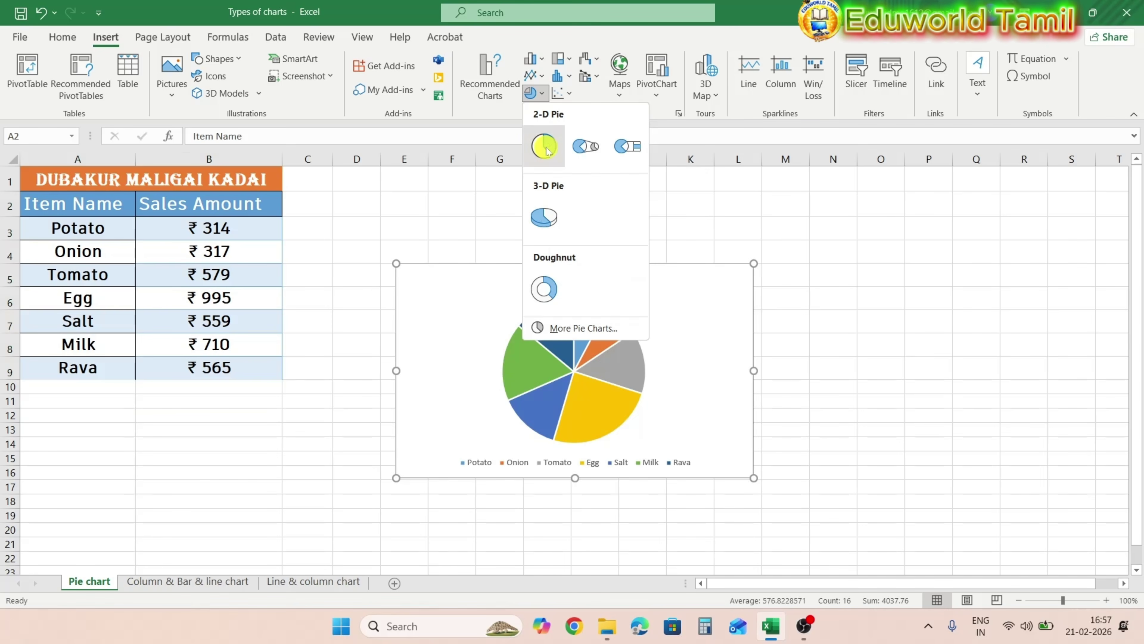
{"action": "left_click", "coordinate": [546, 158]}
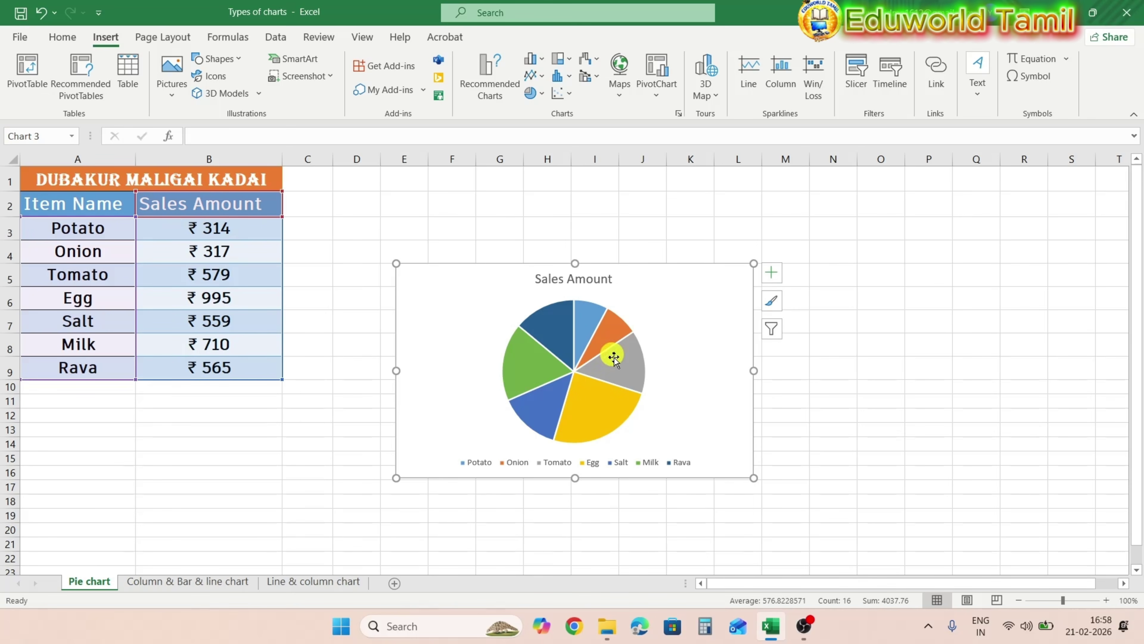
Apply the chart style with the dark gradient background to the pie chart
{"action": "mouse_move", "coordinate": [606, 409]}
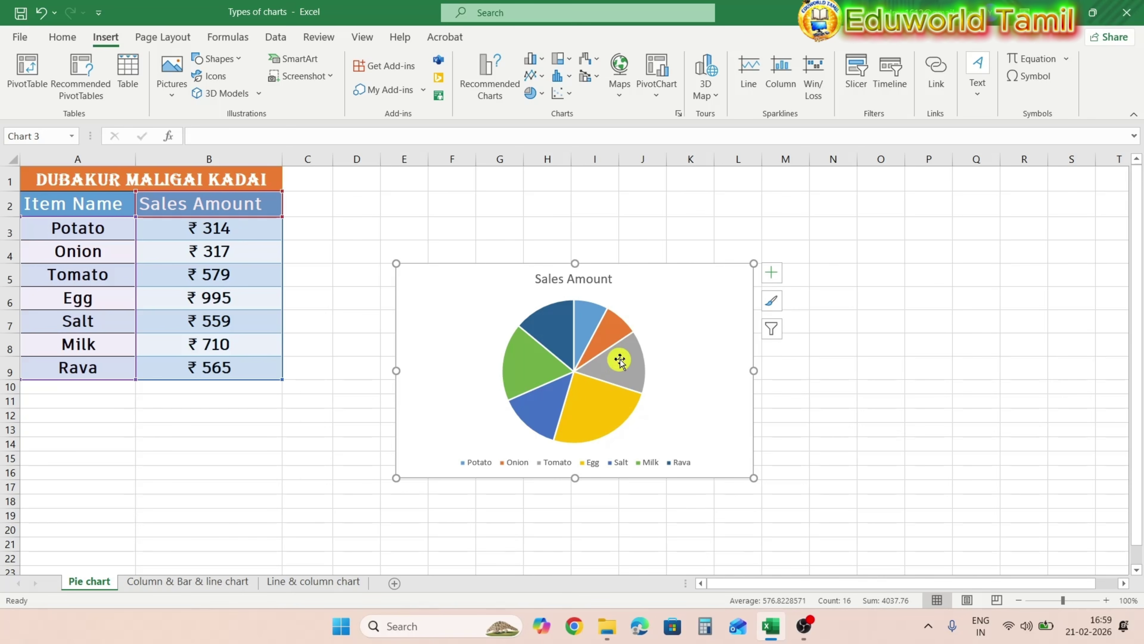
{"action": "mouse_move", "coordinate": [620, 329]}
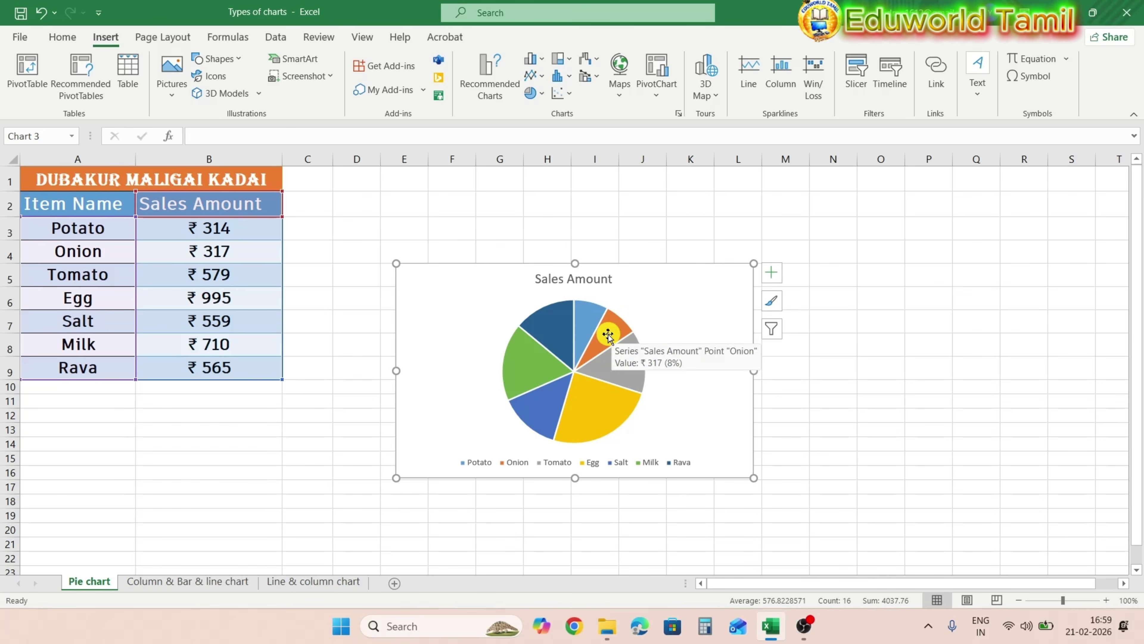
{"action": "mouse_move", "coordinate": [593, 312]}
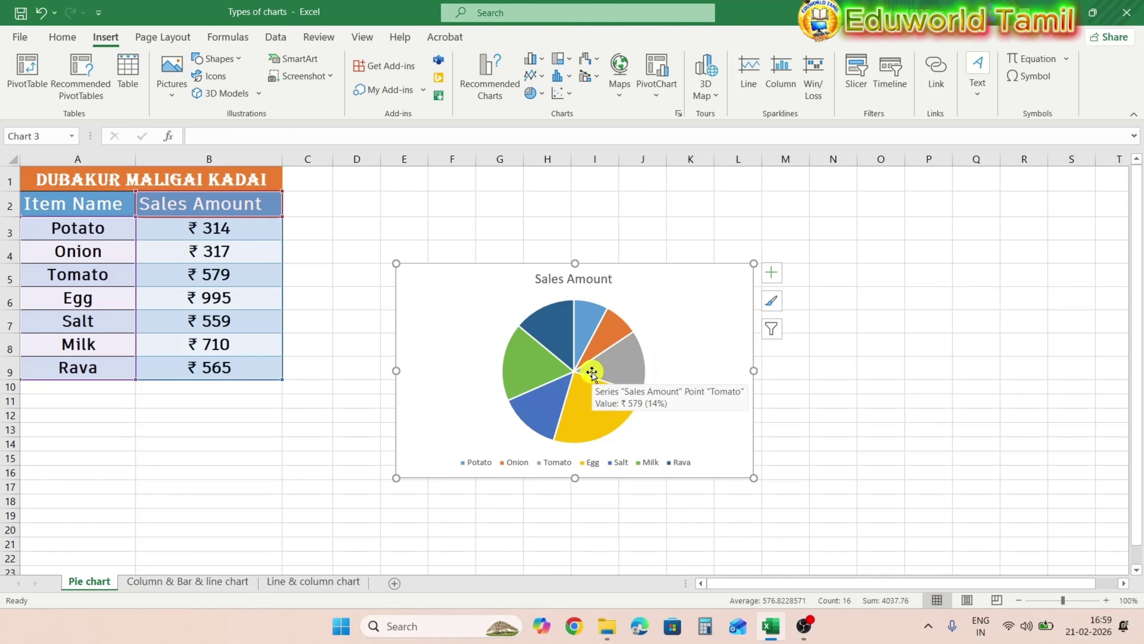
{"action": "left_click", "coordinate": [638, 319]}
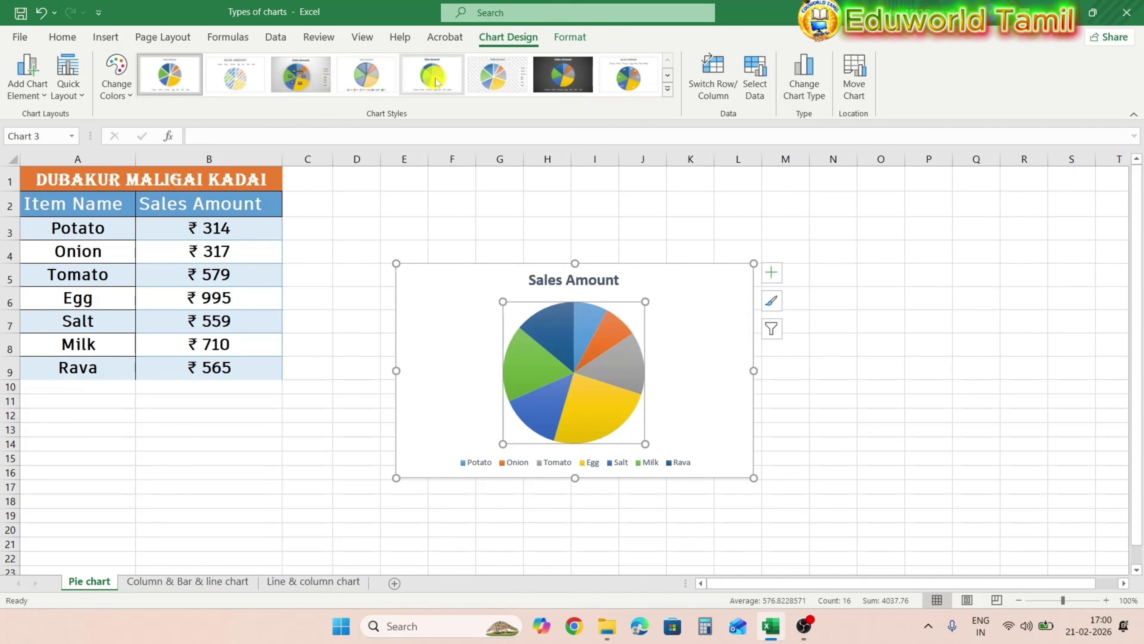
{"action": "left_click", "coordinate": [563, 85]}
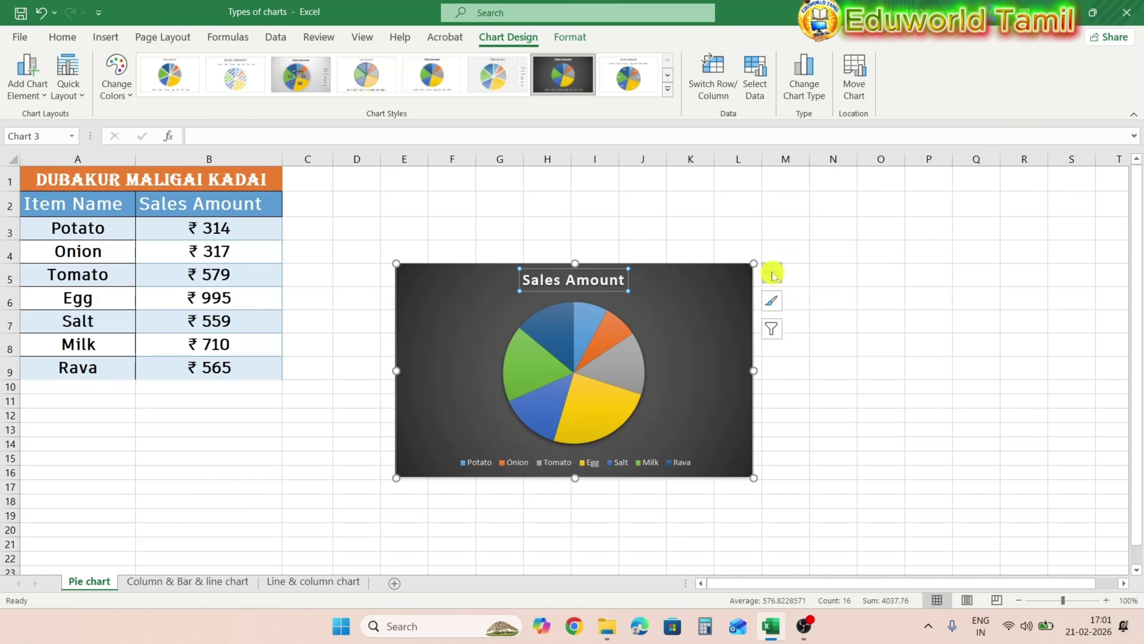
Add data labels to the pie chart's slices
{"action": "left_click", "coordinate": [772, 274]}
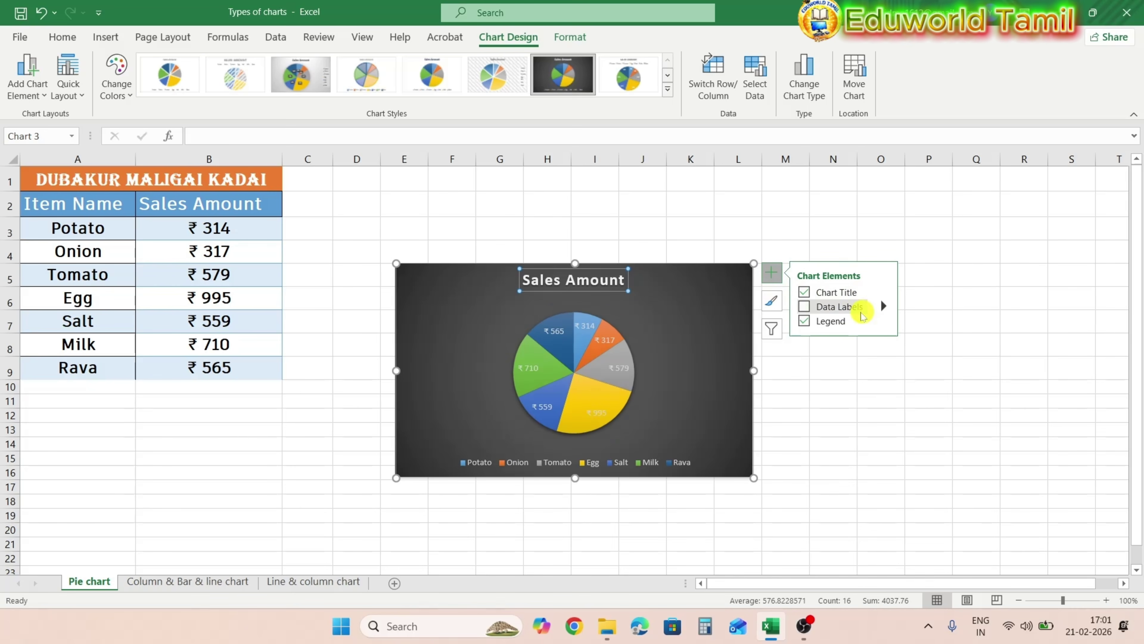
{"action": "left_click", "coordinate": [823, 309]}
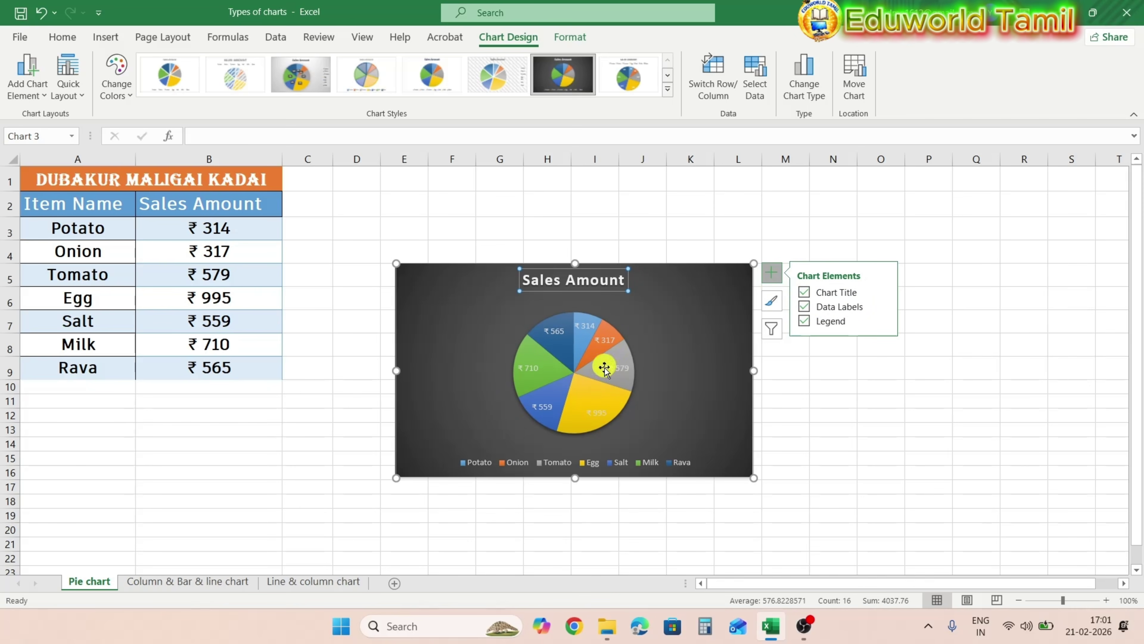
Try the Centered Overlay position for the chart title and return it to Above Chart
{"action": "left_click", "coordinate": [885, 293]}
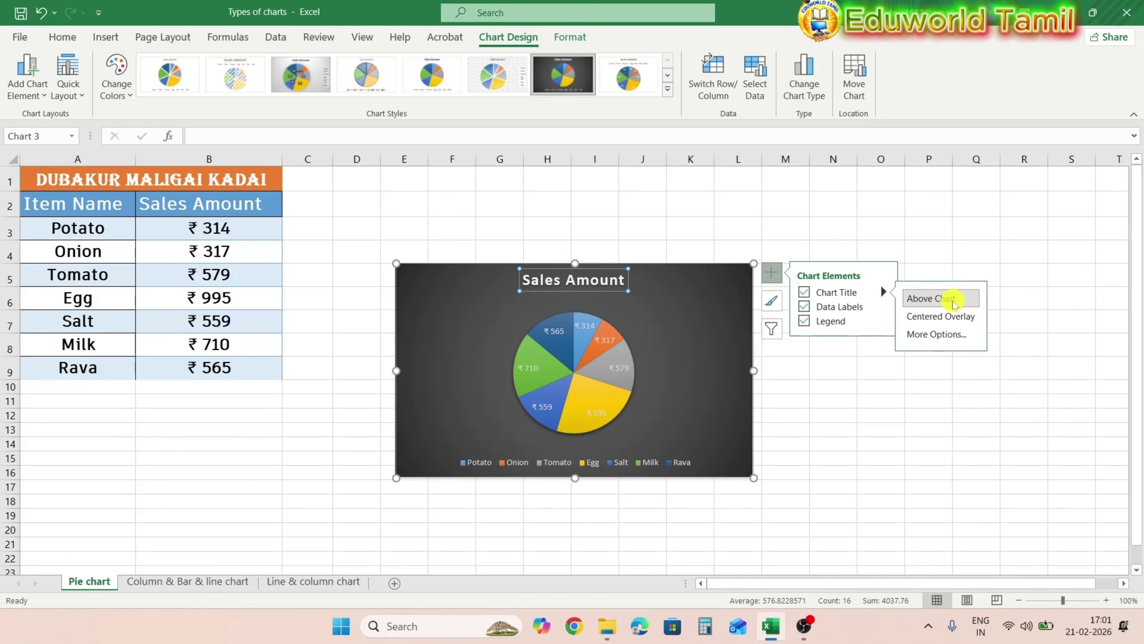
{"action": "left_click", "coordinate": [954, 317]}
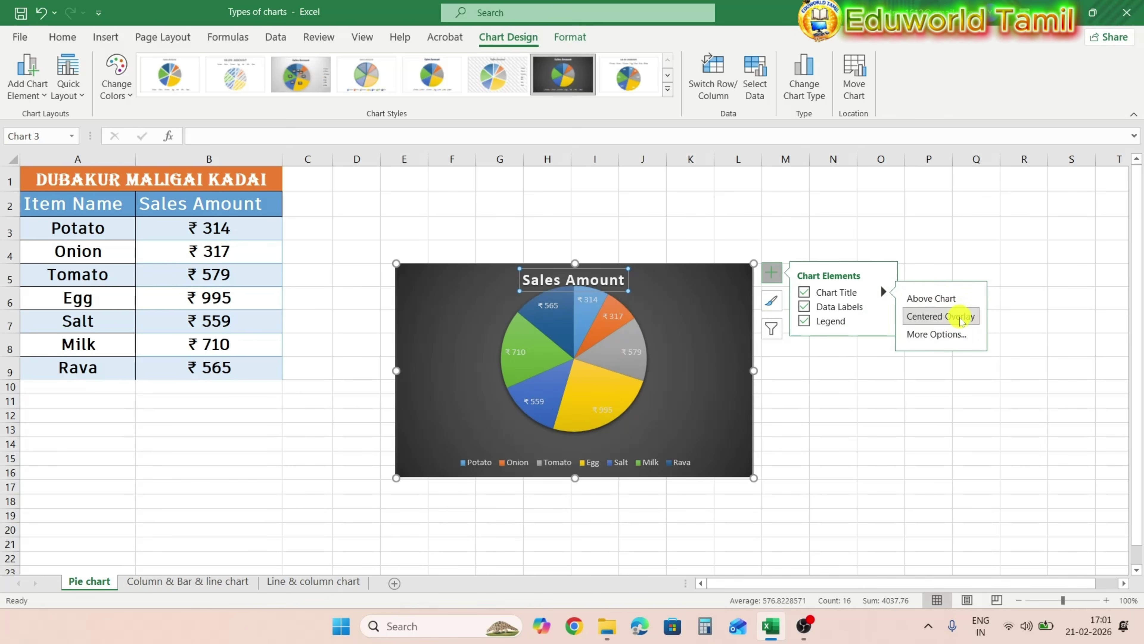
{"action": "left_click", "coordinate": [962, 299]}
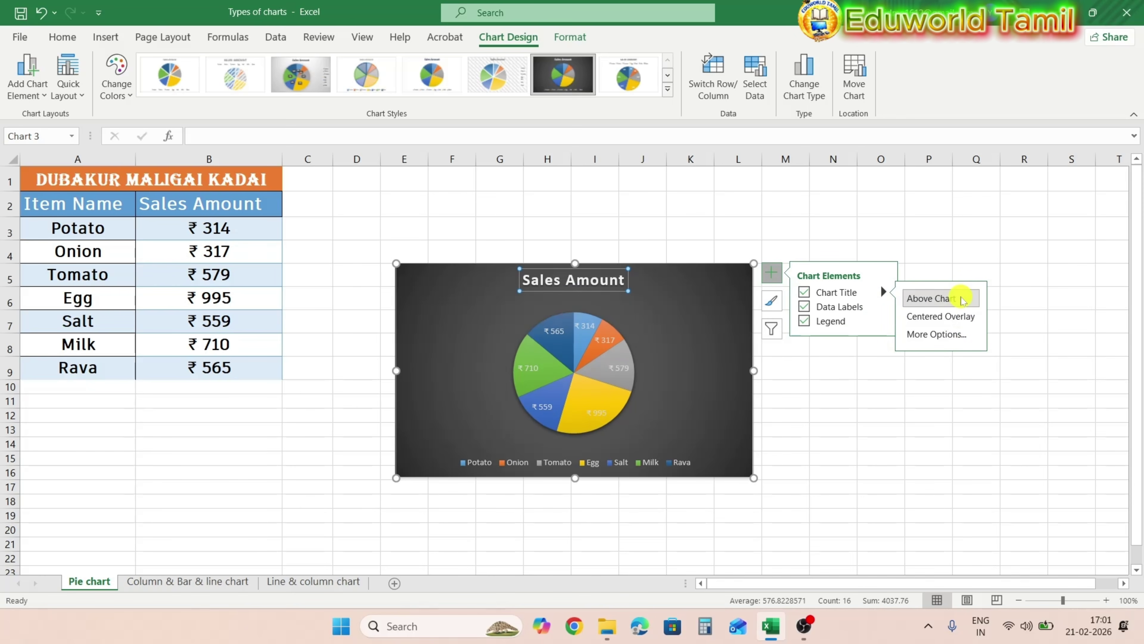
Set the chart title's vertical alignment to Top in its formatting options
{"action": "left_click", "coordinate": [963, 334]}
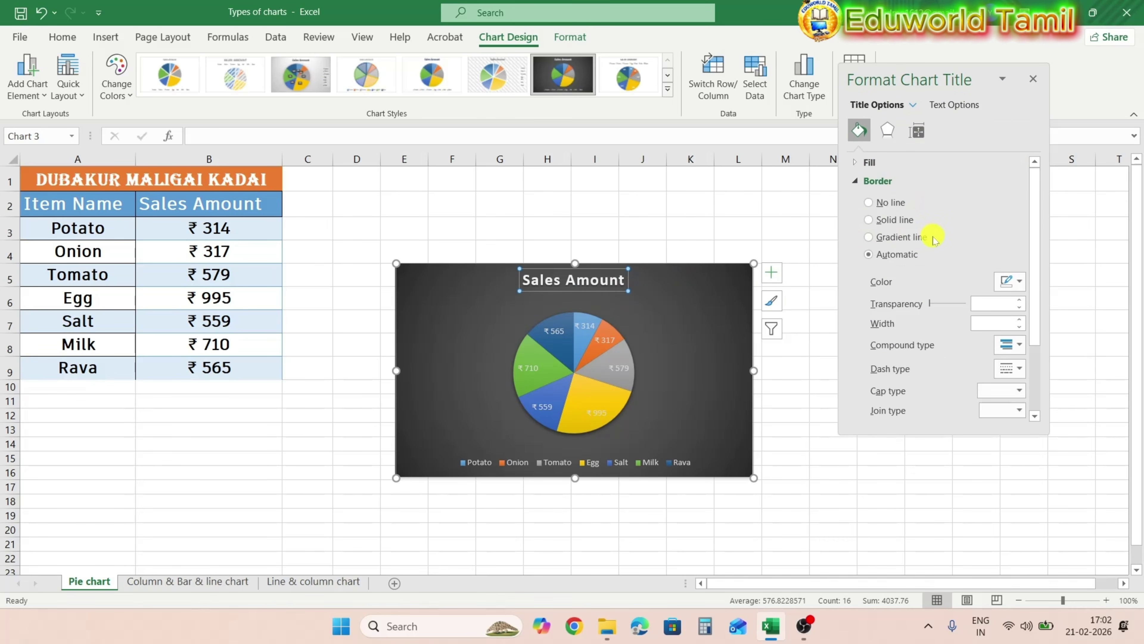
{"action": "left_click", "coordinate": [917, 131]}
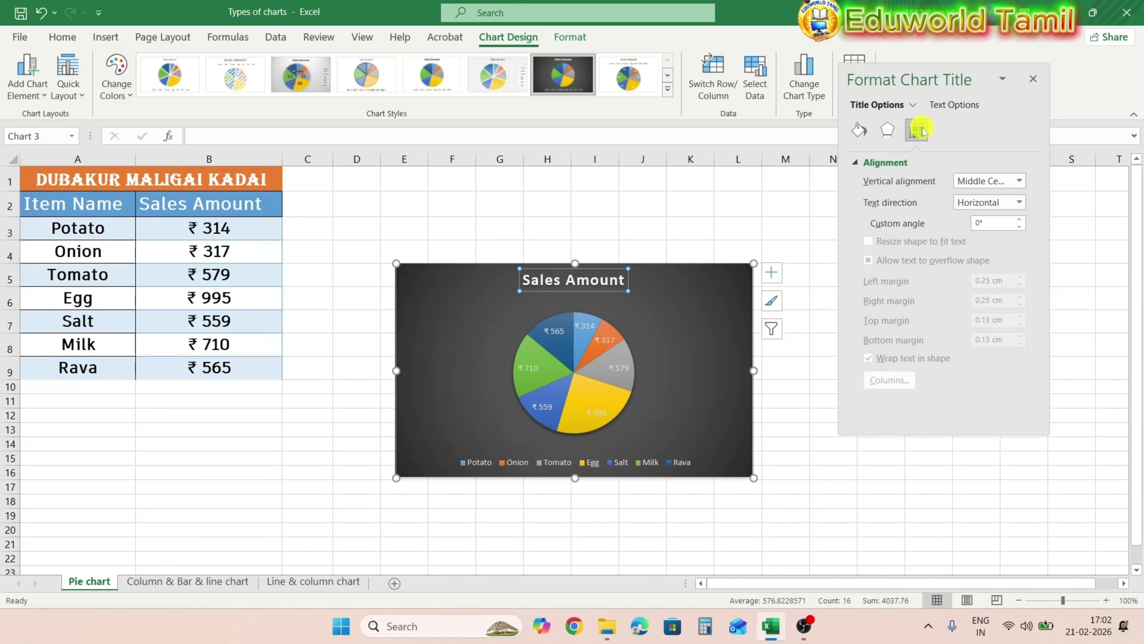
{"action": "left_click", "coordinate": [1020, 179]}
{"action": "left_click", "coordinate": [1046, 312]}
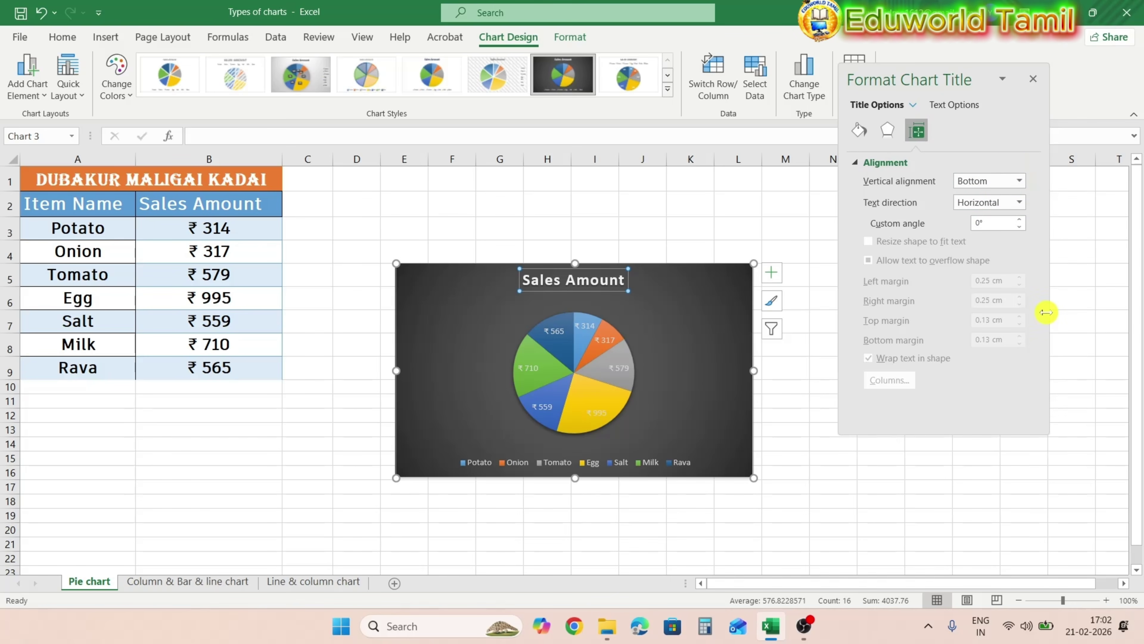
{"action": "left_click", "coordinate": [1020, 181]}
{"action": "left_click", "coordinate": [1016, 212]}
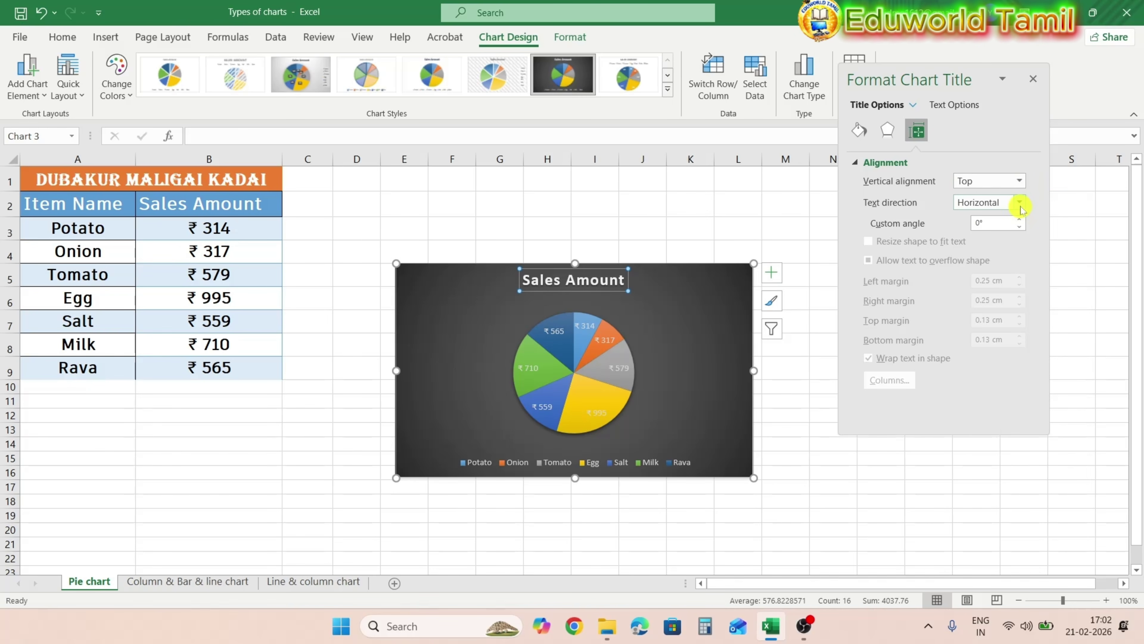
{"action": "left_click", "coordinate": [1037, 82]}
Change the pie chart's data labels to the Data Callout style
{"action": "left_click", "coordinate": [771, 273]}
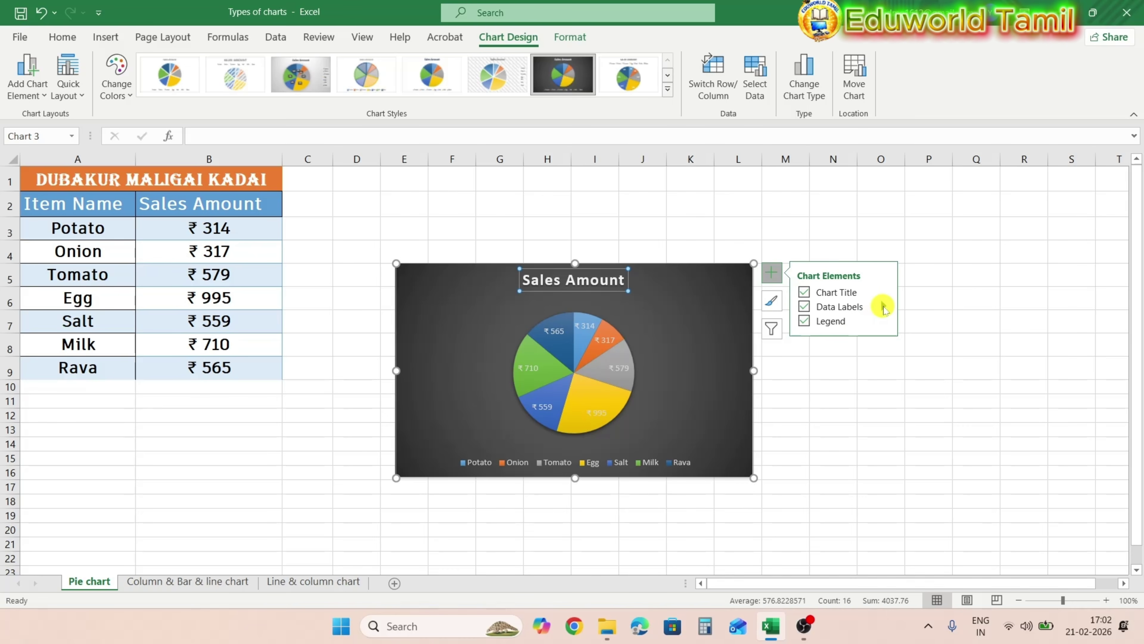
{"action": "left_click", "coordinate": [883, 308]}
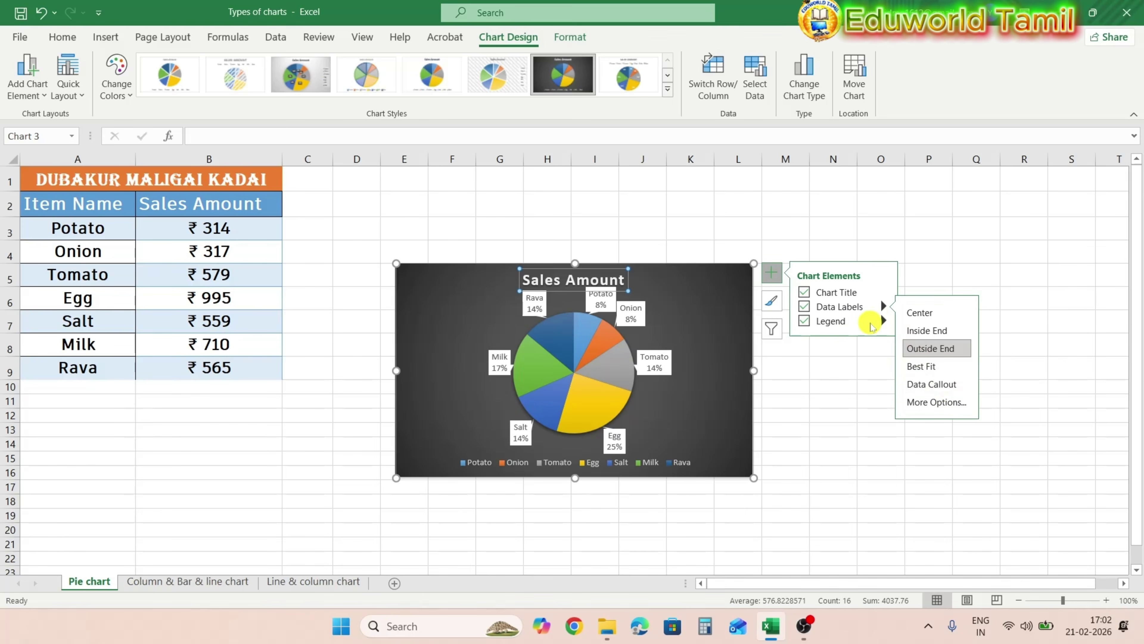
Try placing the legend on the right side of the chart and return it to the bottom
{"action": "left_click", "coordinate": [883, 320]}
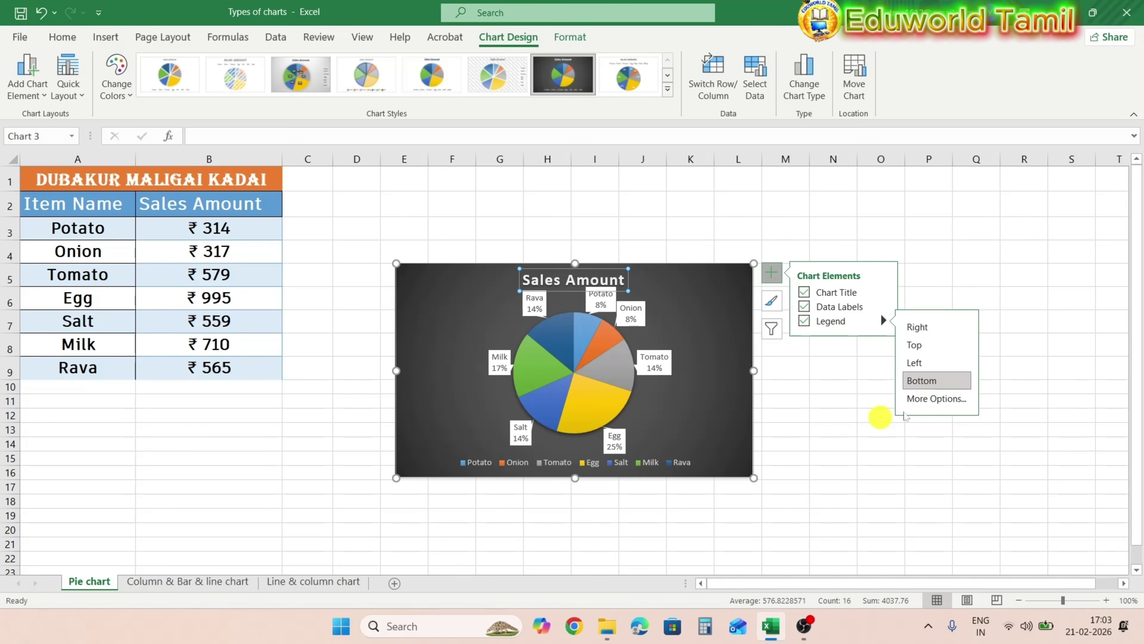
{"action": "left_click", "coordinate": [952, 327]}
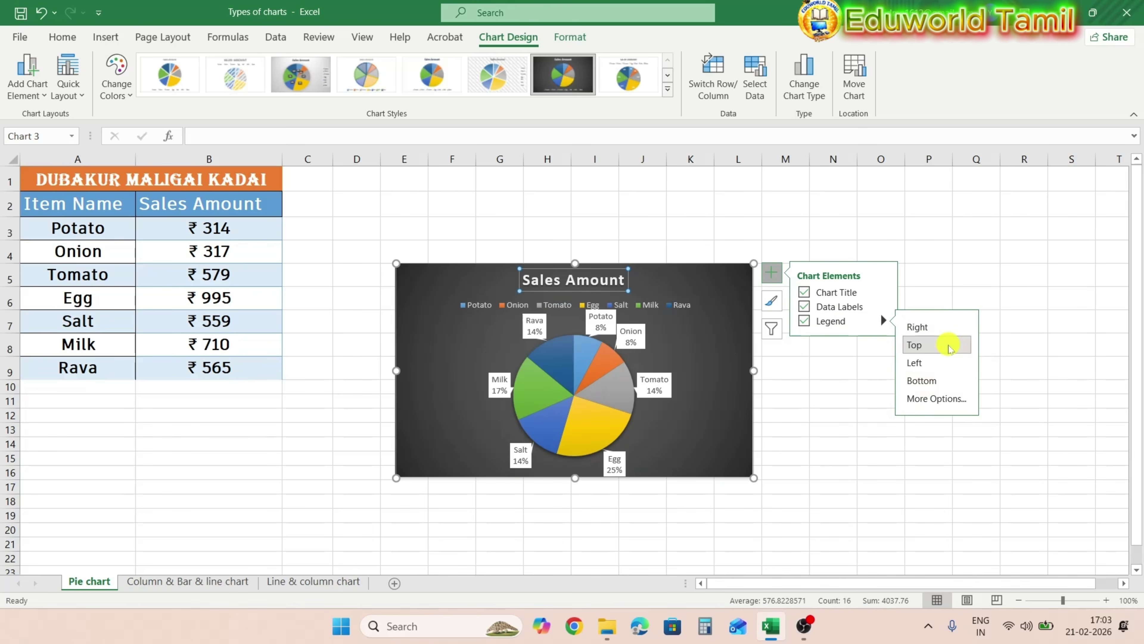
{"action": "left_click", "coordinate": [947, 380]}
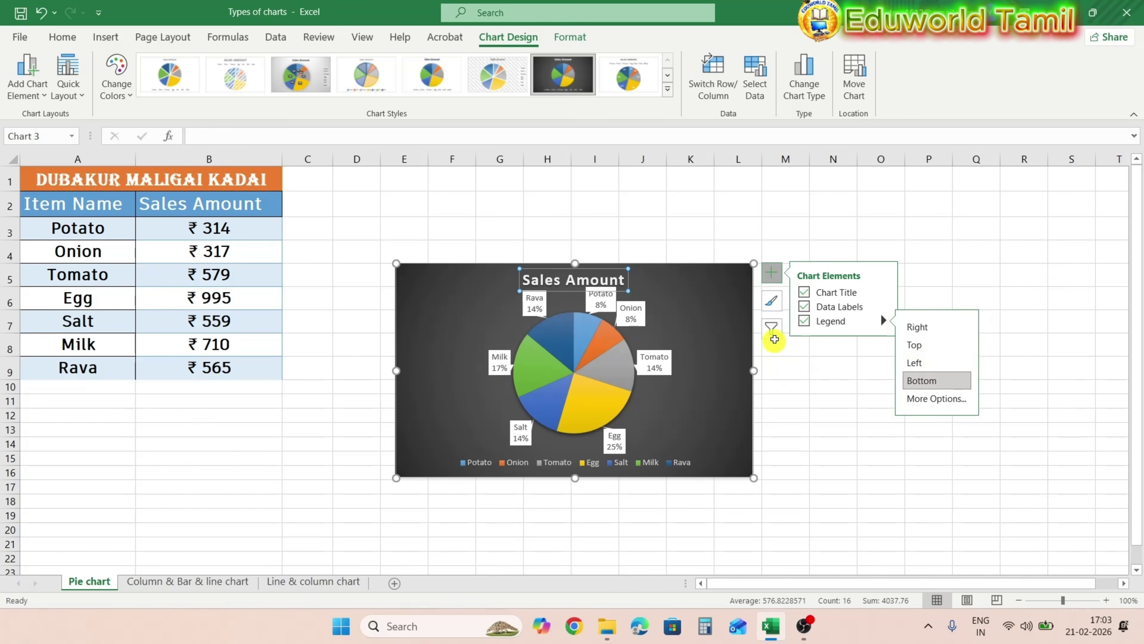
Preview the alternative chart styles on the pie chart
{"action": "left_click", "coordinate": [771, 301]}
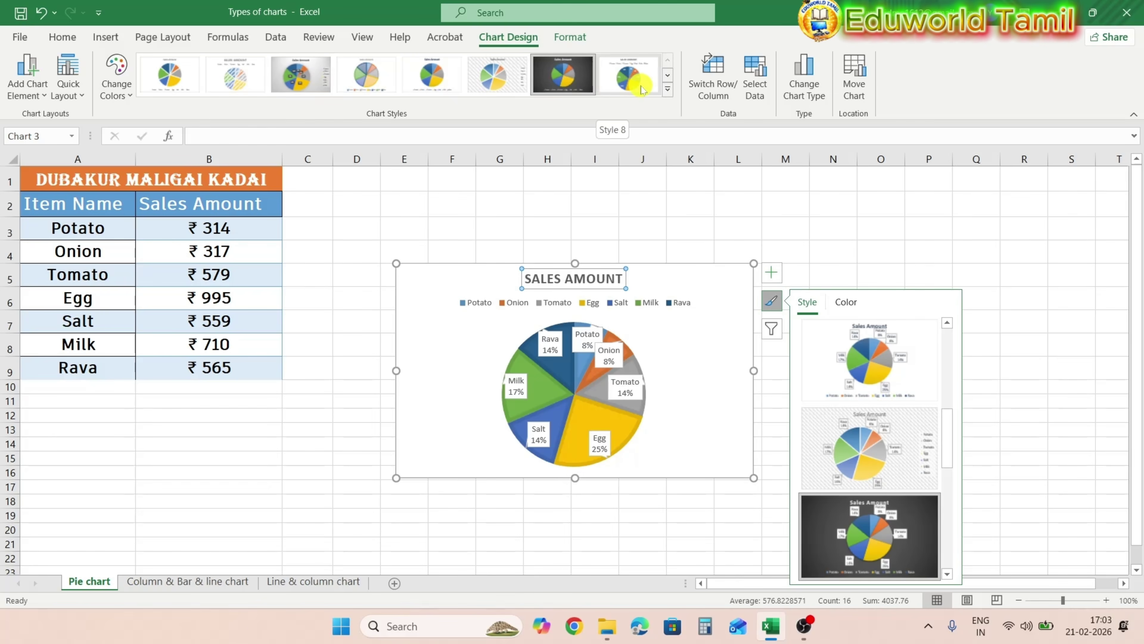
{"action": "scroll", "coordinate": [867, 383], "scroll_direction": "down", "scroll_amount": 3}
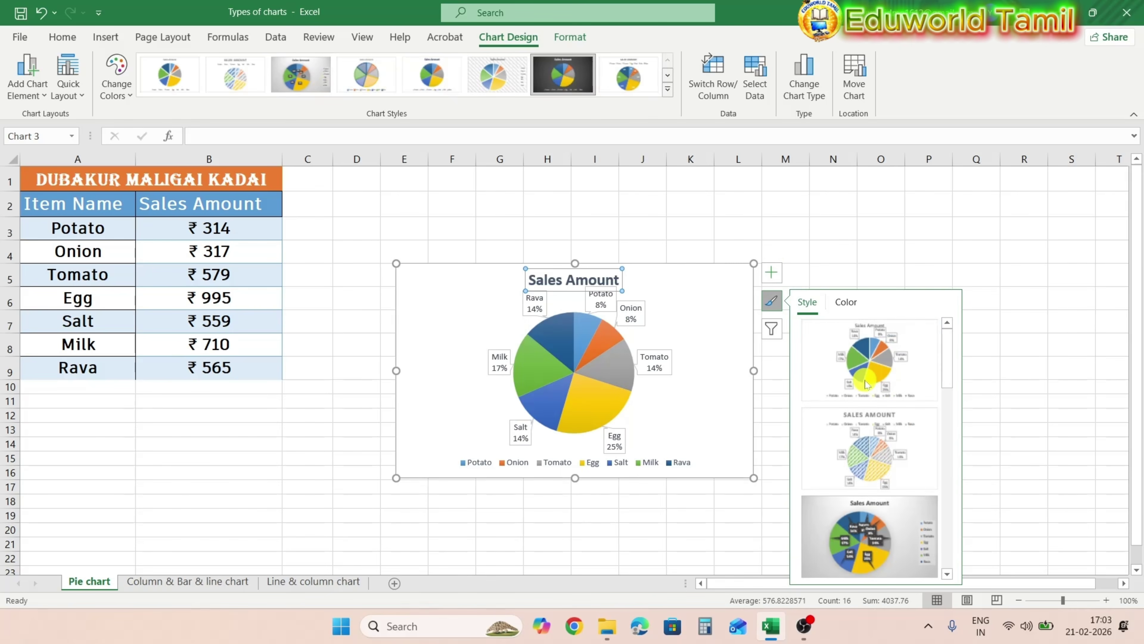
{"action": "scroll", "coordinate": [868, 383], "scroll_direction": "up", "scroll_amount": 3}
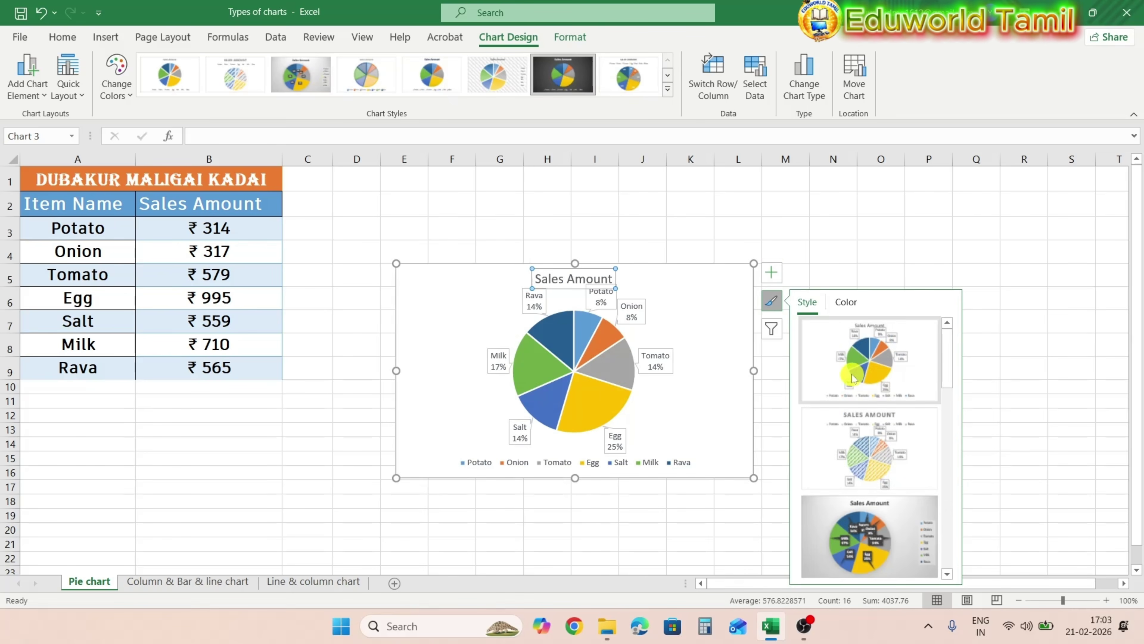
Filter the pie chart to show only the Potato and Tomato categories
{"action": "left_click", "coordinate": [778, 336]}
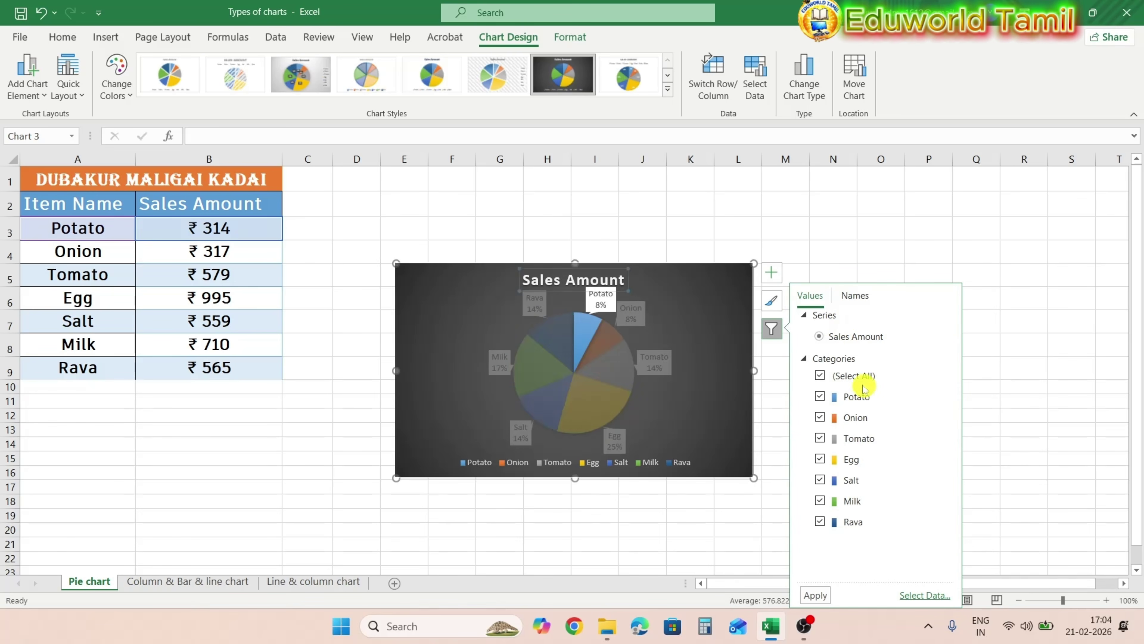
{"action": "left_click", "coordinate": [856, 377]}
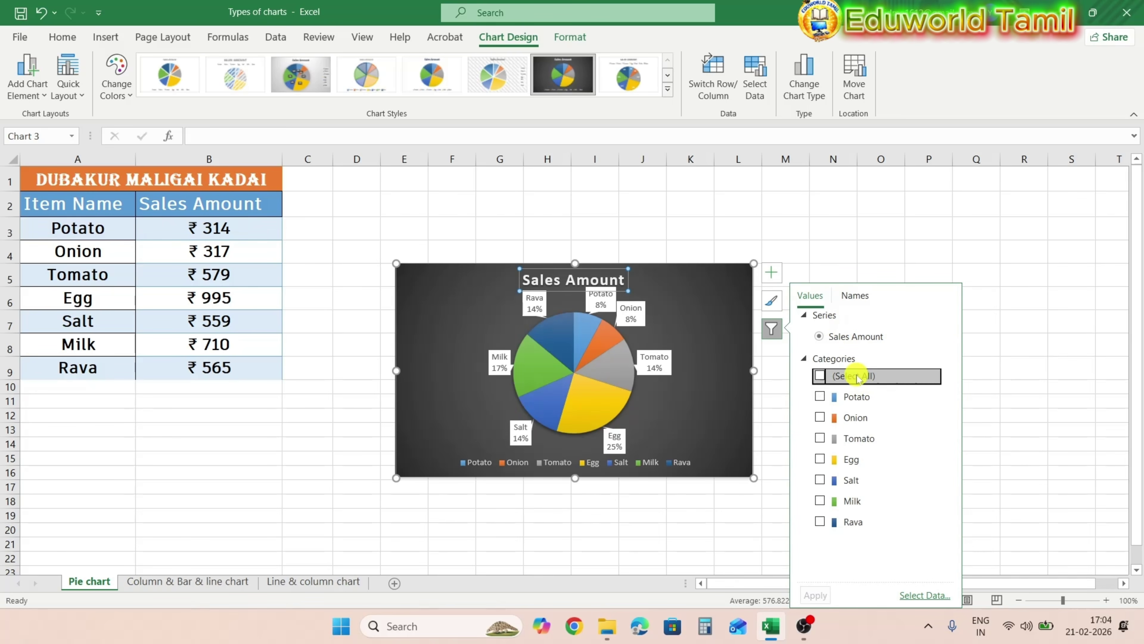
{"action": "left_click", "coordinate": [875, 396]}
{"action": "left_click", "coordinate": [873, 441]}
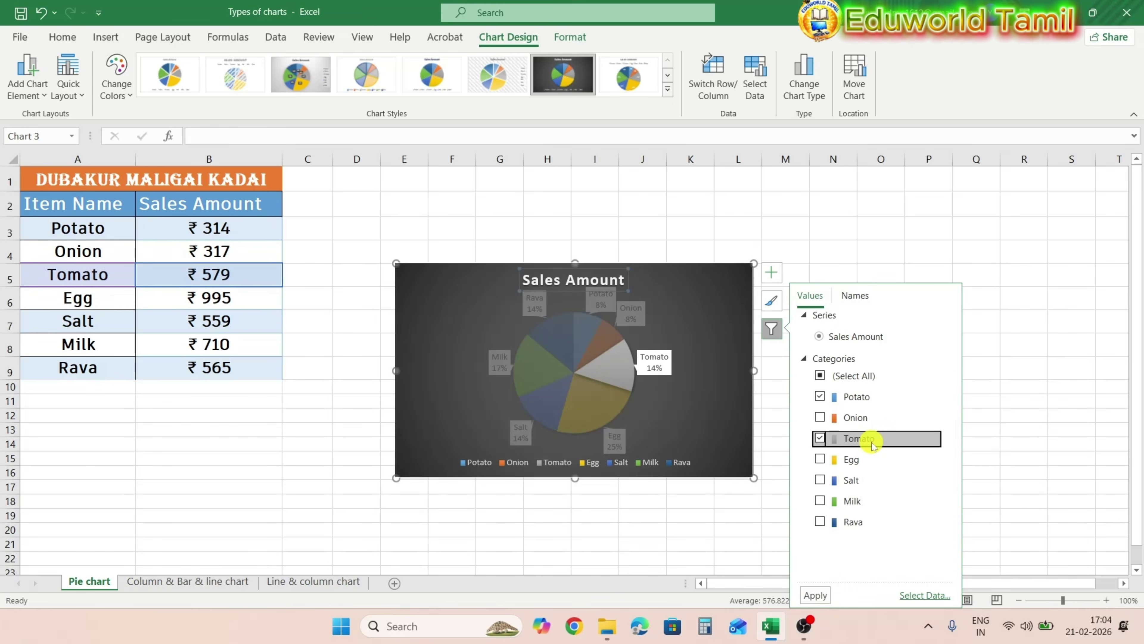
{"action": "left_click", "coordinate": [815, 595]}
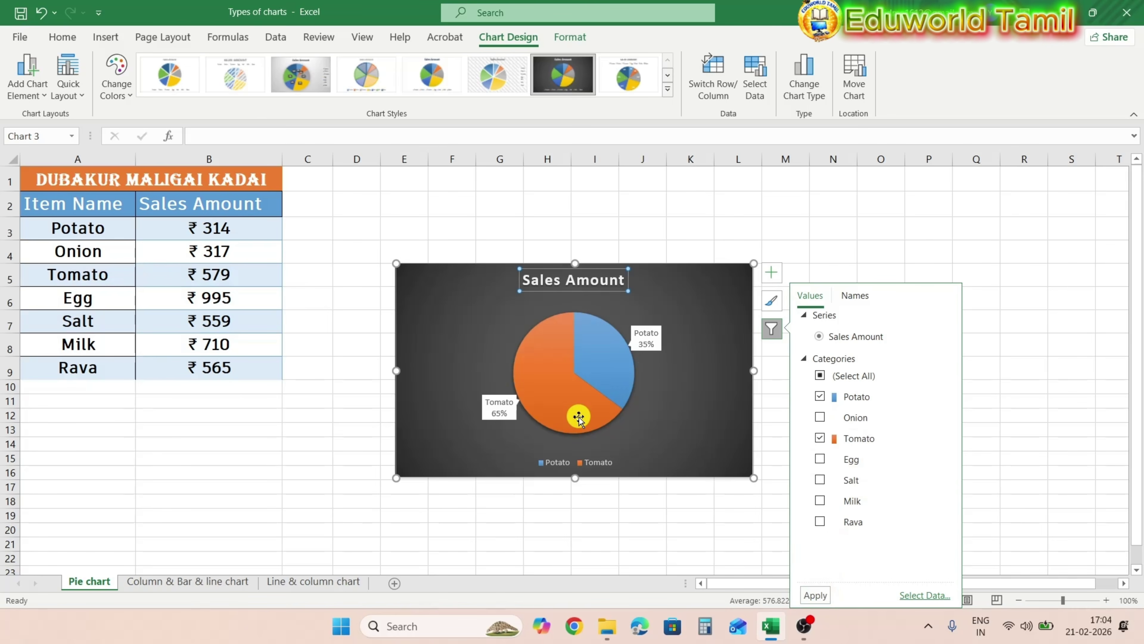
Restore all item categories in the pie chart's filter
{"action": "mouse_move", "coordinate": [578, 418]}
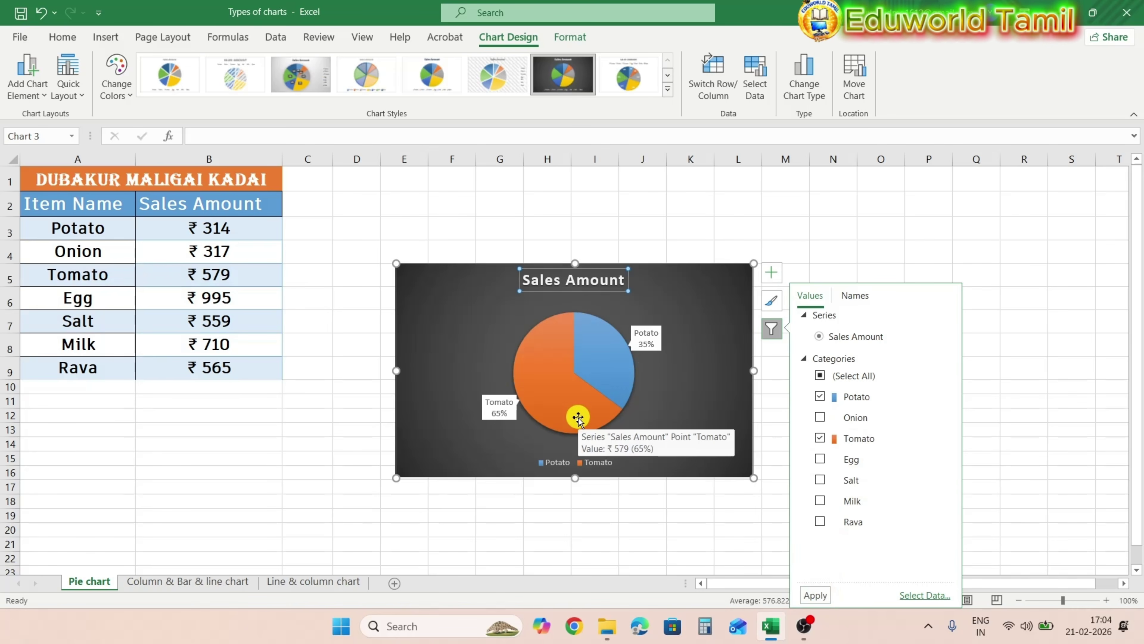
{"action": "left_click", "coordinate": [845, 374]}
{"action": "left_click", "coordinate": [815, 595]}
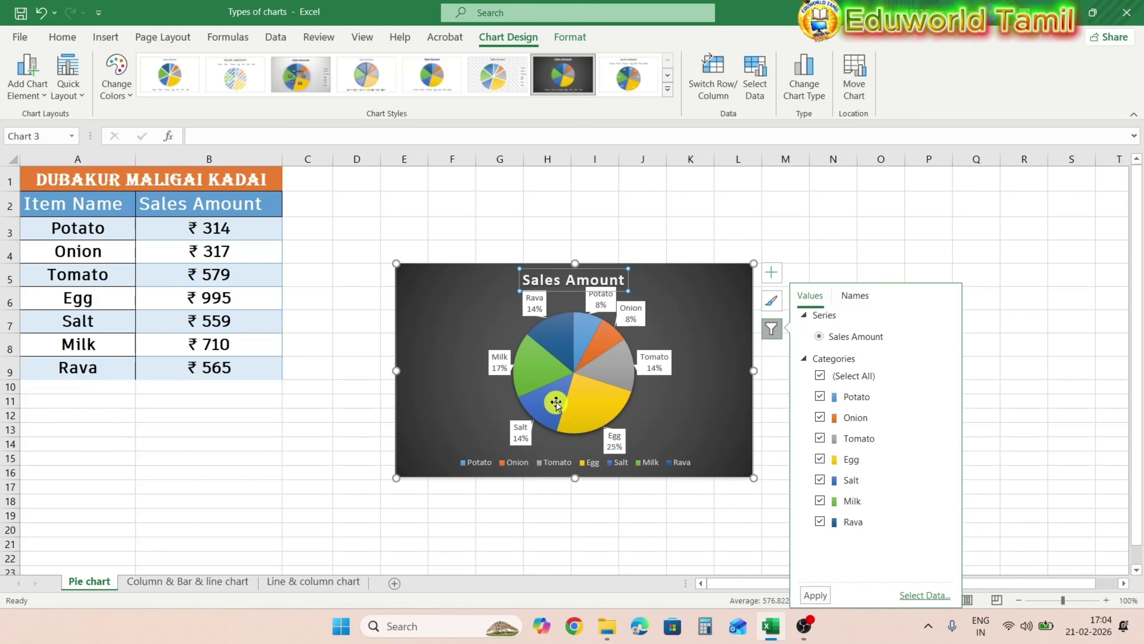
Change the pie chart's type to 3-D Pie
{"action": "mouse_move", "coordinate": [551, 413]}
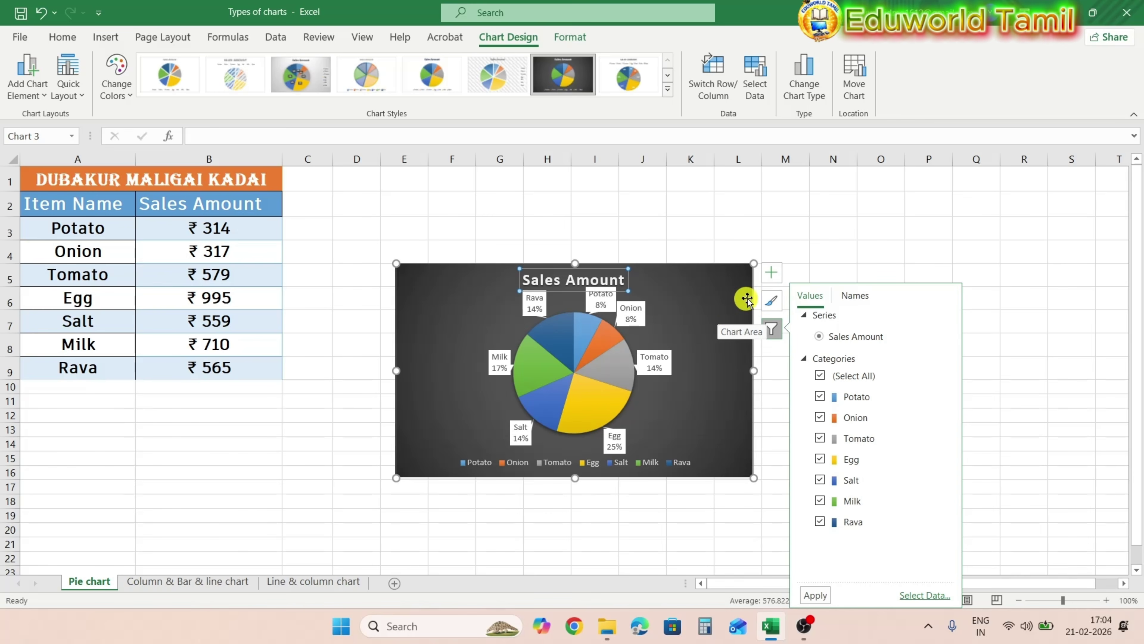
{"action": "left_click", "coordinate": [705, 314]}
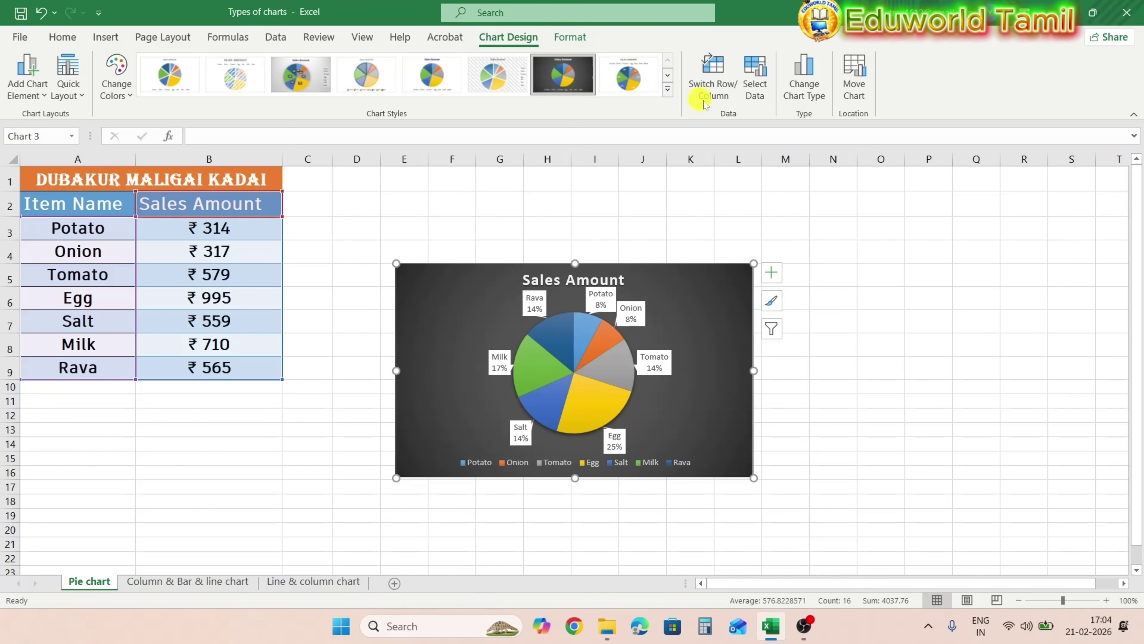
{"action": "left_click", "coordinate": [816, 98]}
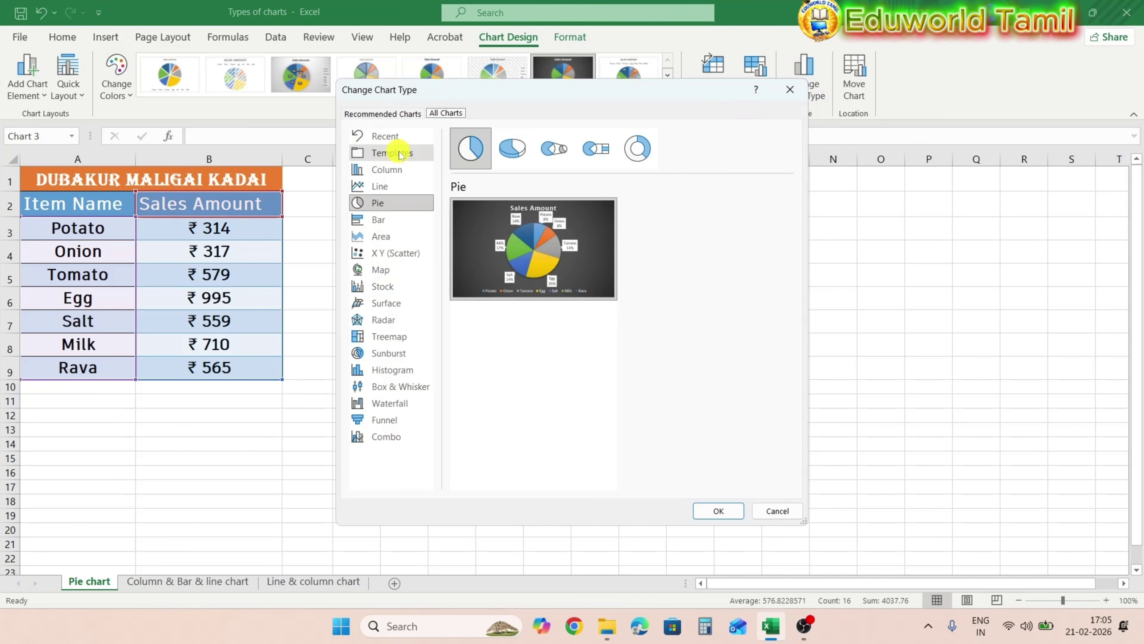
{"action": "left_click", "coordinate": [791, 90]}
{"action": "right_click", "coordinate": [682, 317]}
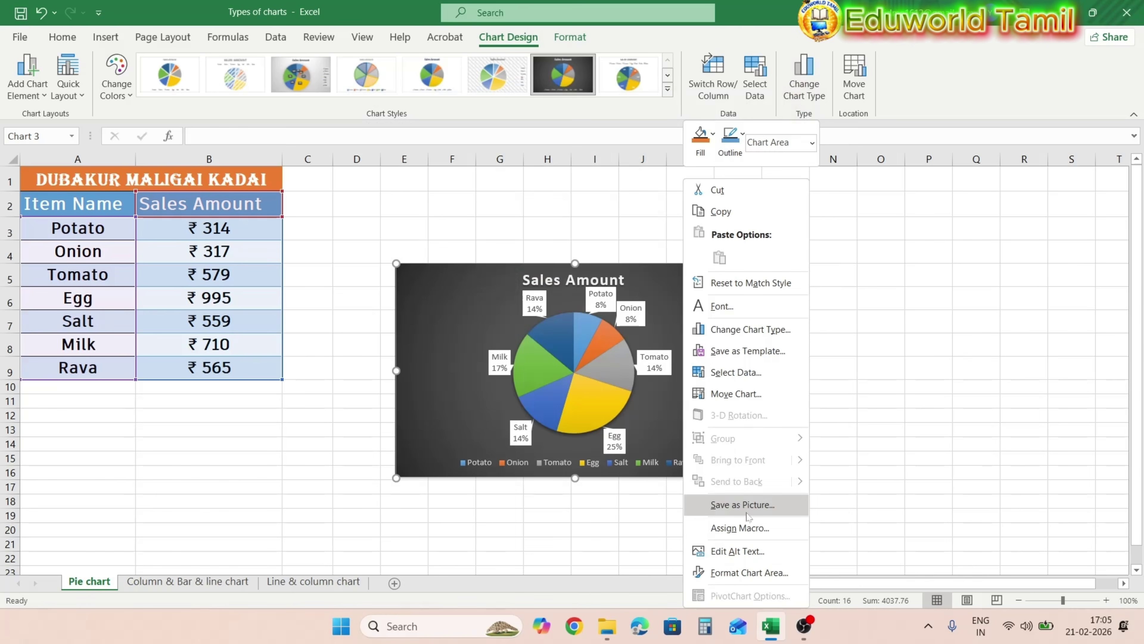
{"action": "left_click", "coordinate": [757, 331]}
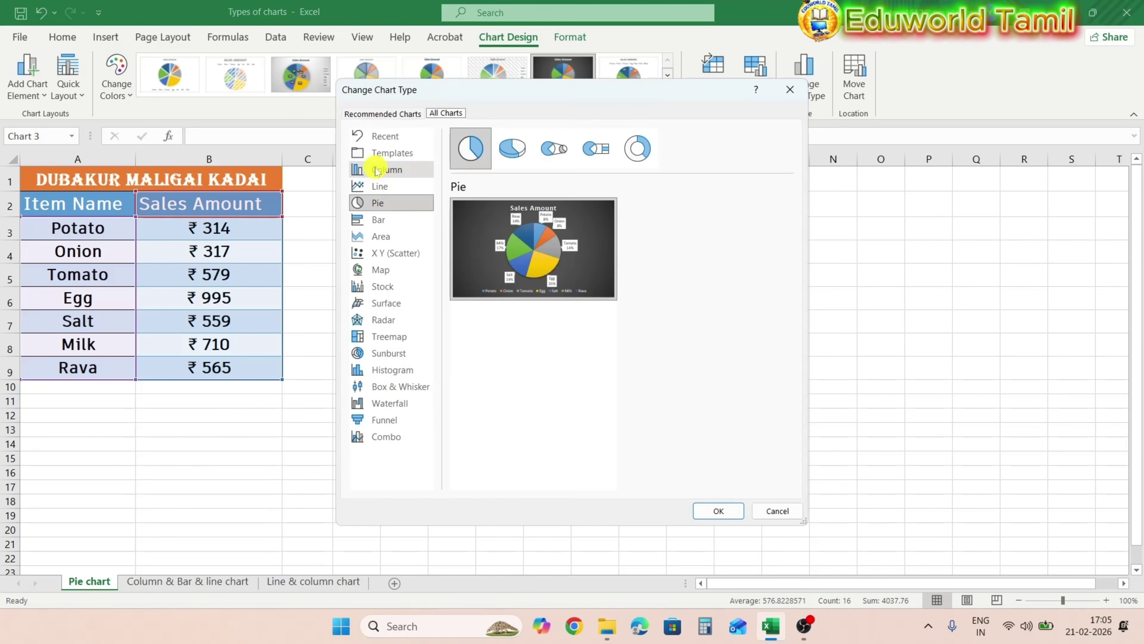
{"action": "left_click_drag", "start_coordinate": [432, 90], "coordinate": [733, 73]}
{"action": "left_click", "coordinate": [820, 135]}
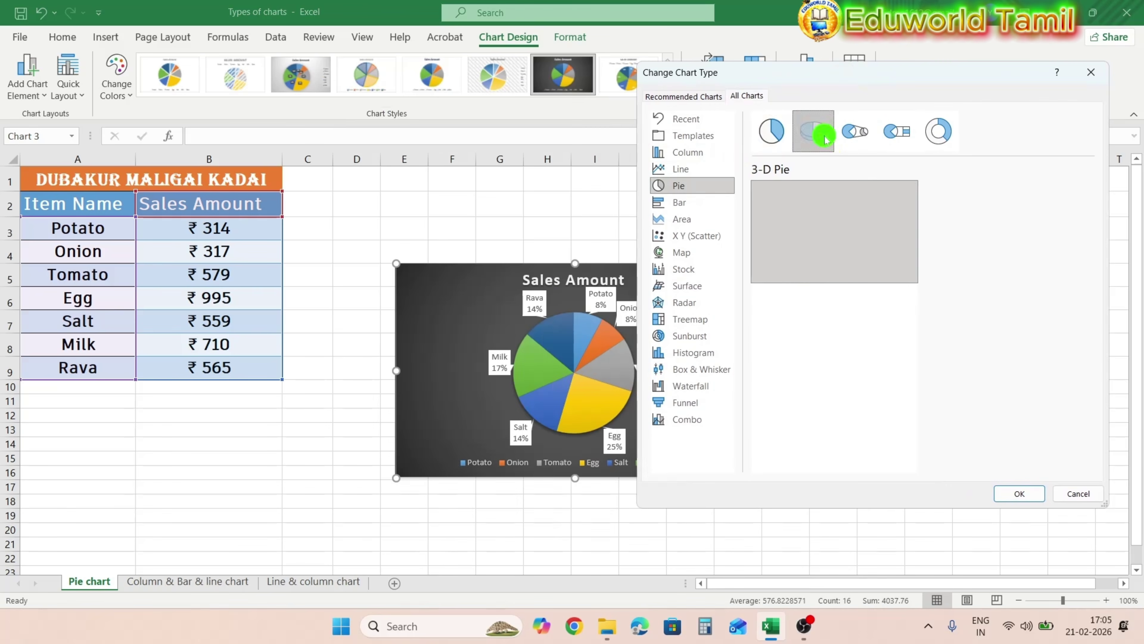
{"action": "left_click", "coordinate": [1018, 492]}
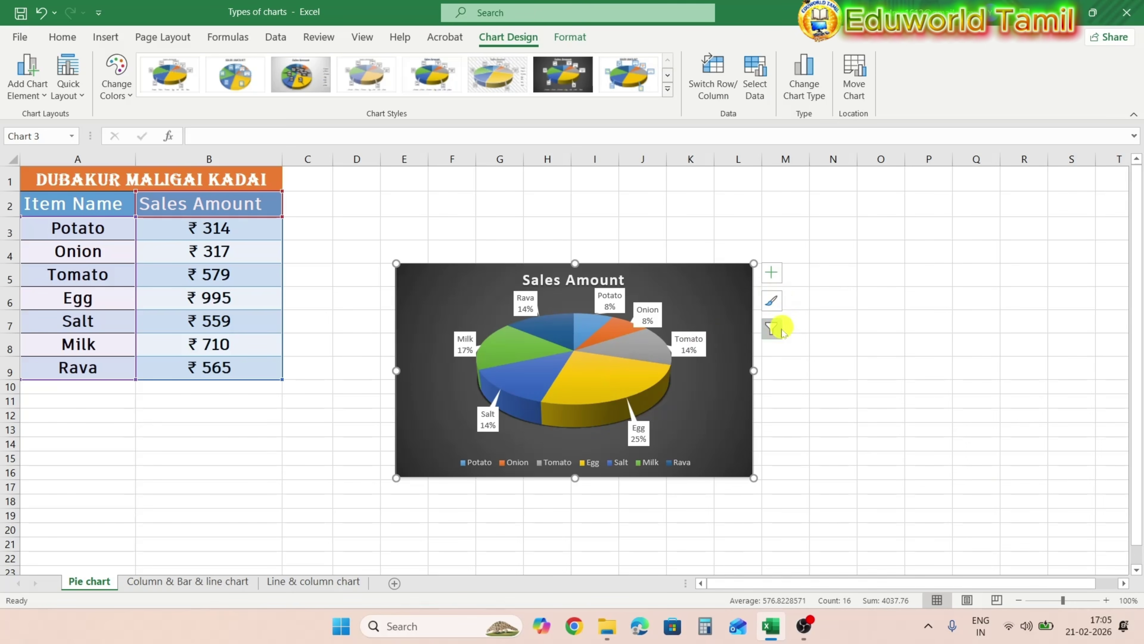
Review the available chart elements and try a white-background chart style with a bottom legend on the 3-D pie chart
{"action": "left_click", "coordinate": [779, 274]}
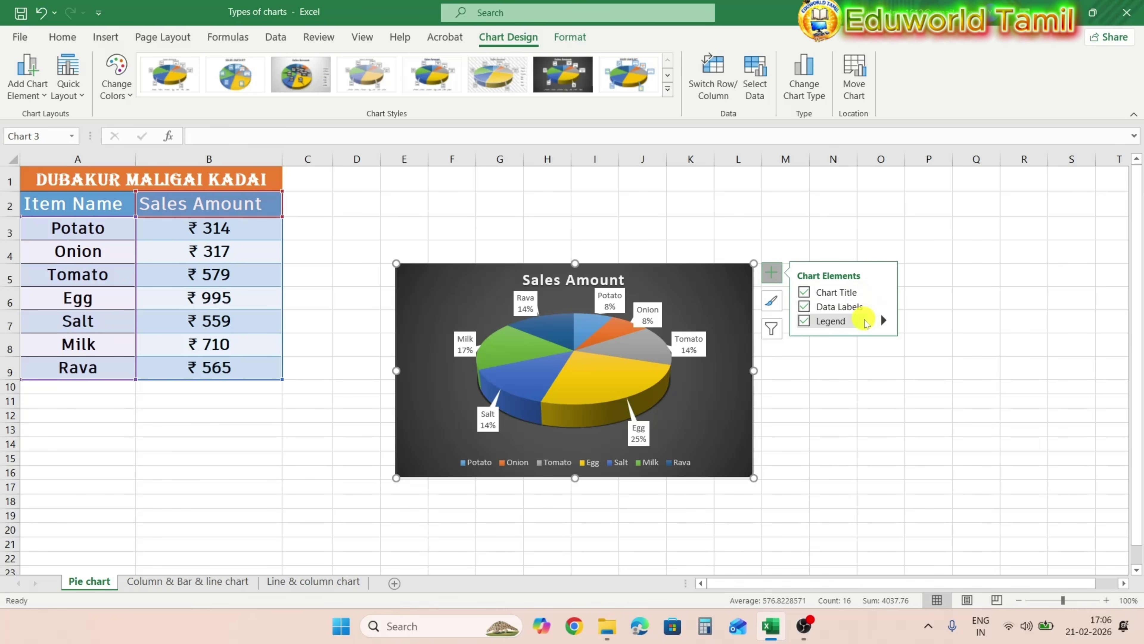
{"action": "left_click", "coordinate": [771, 300]}
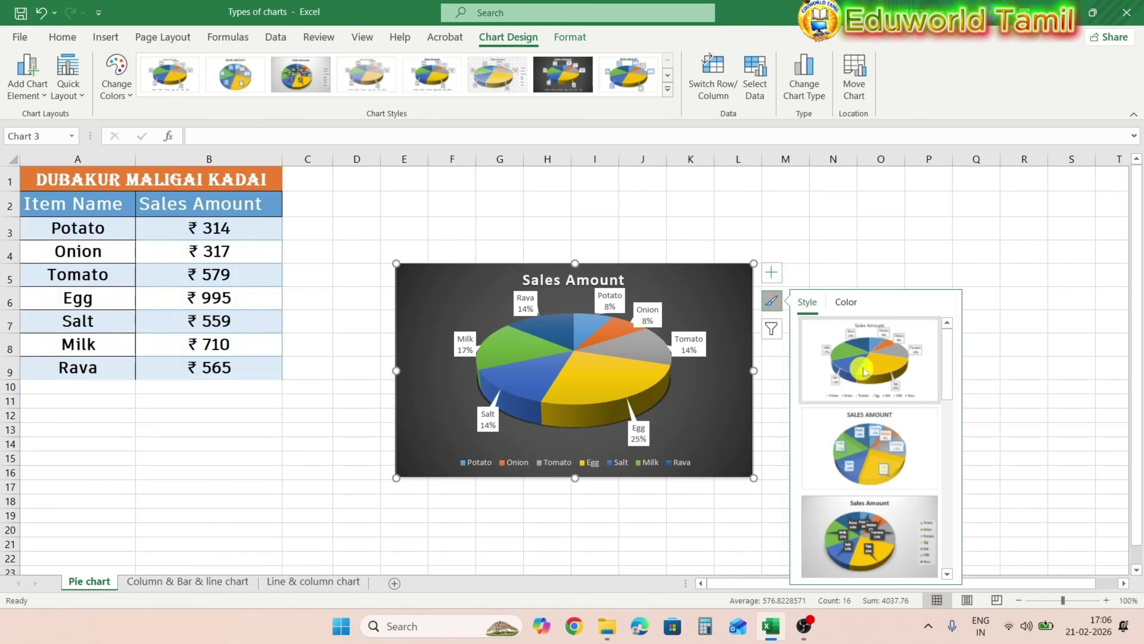
{"action": "scroll", "coordinate": [879, 447], "scroll_direction": "down", "scroll_amount": 1}
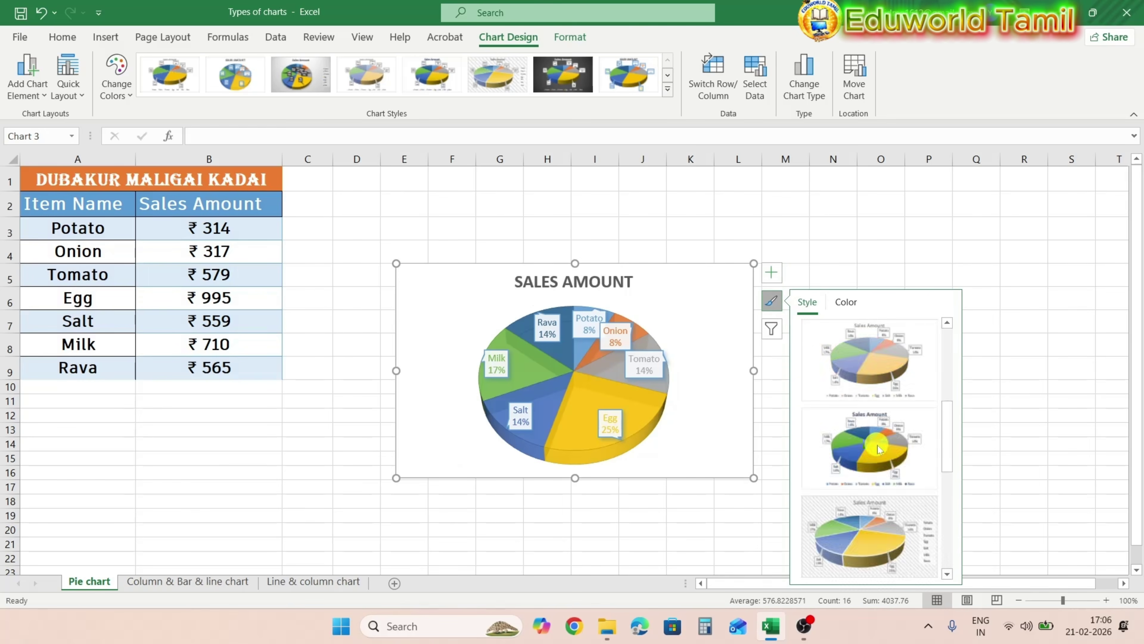
{"action": "scroll", "coordinate": [879, 520], "scroll_direction": "down", "scroll_amount": 1}
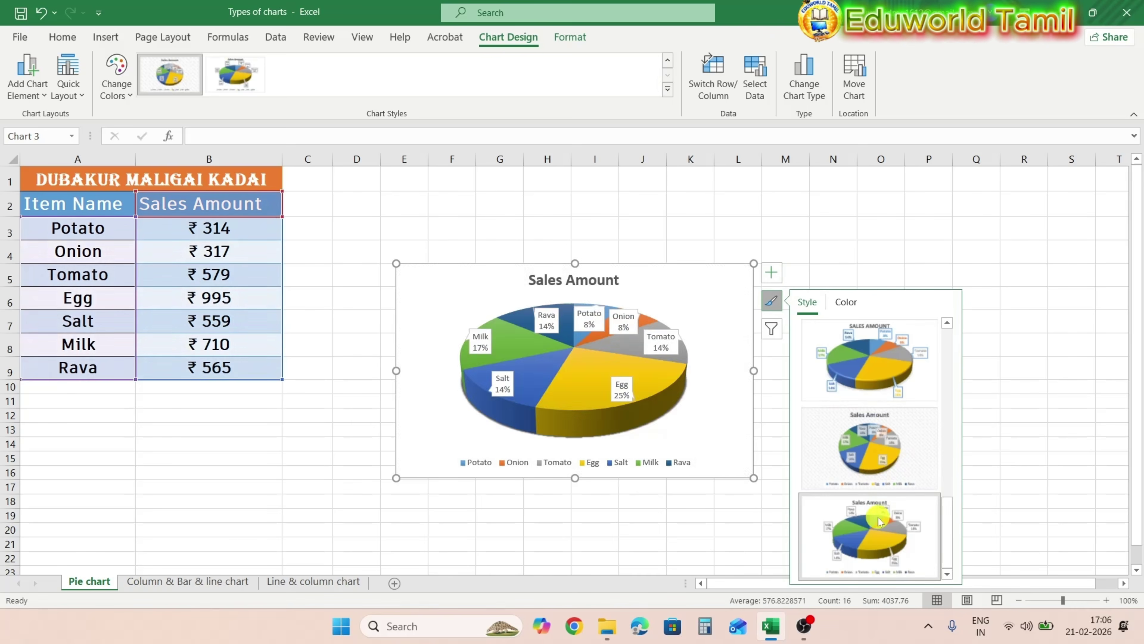
{"action": "left_click", "coordinate": [870, 518]}
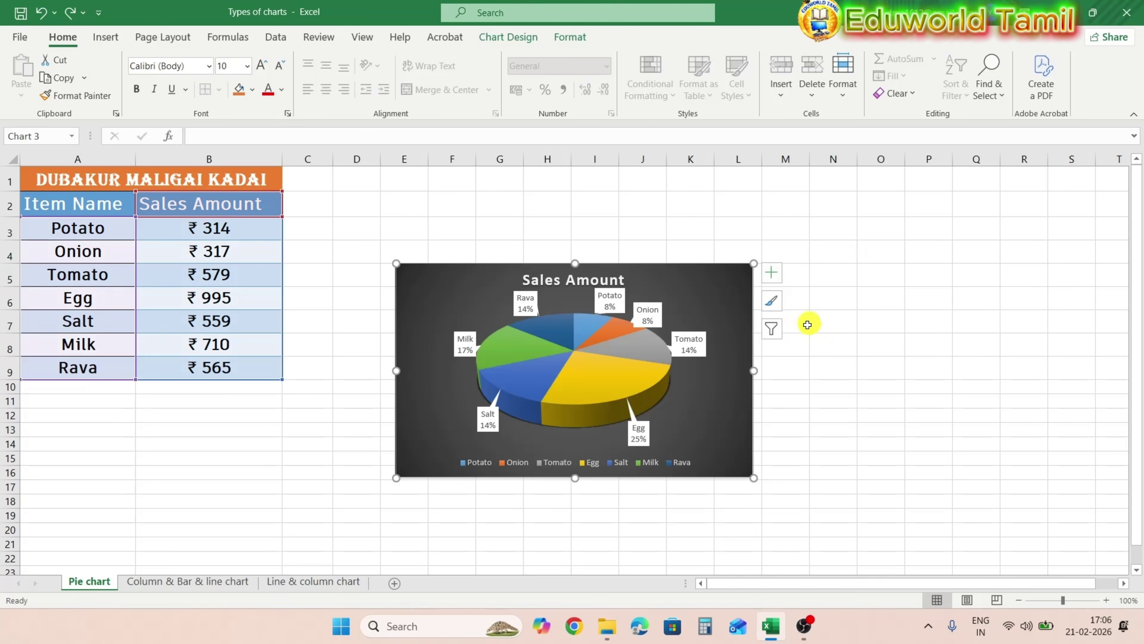
Filter the 3-D pie chart to only Potato and Onion and restore all item categories
{"action": "left_click", "coordinate": [771, 329]}
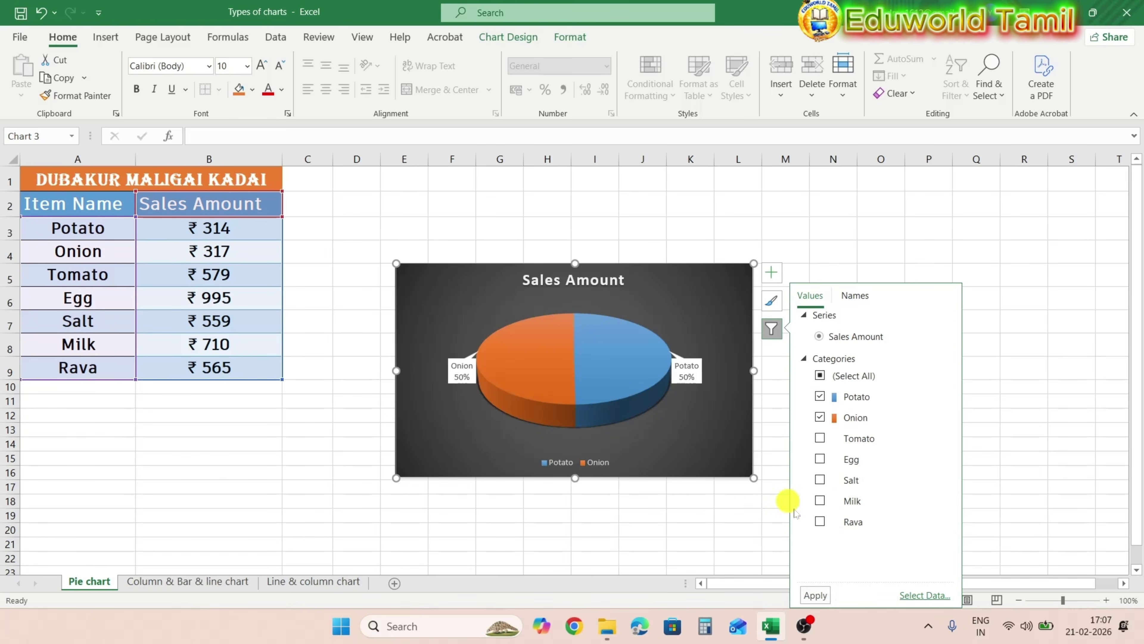
{"action": "left_click", "coordinate": [843, 377]}
{"action": "left_click", "coordinate": [847, 376]}
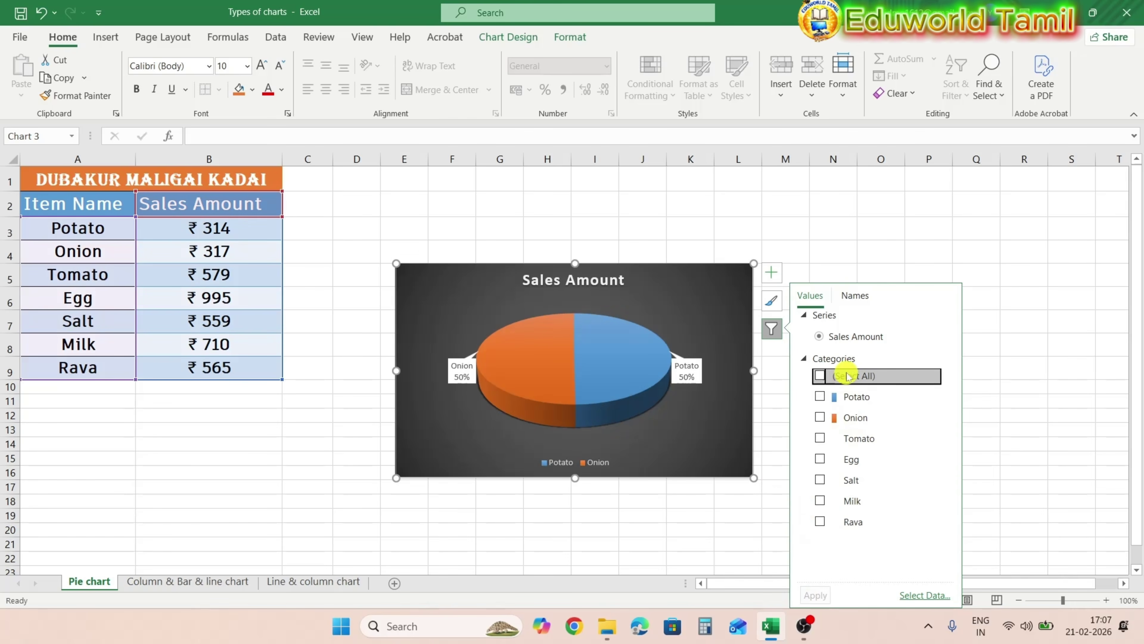
{"action": "left_click", "coordinate": [815, 596]}
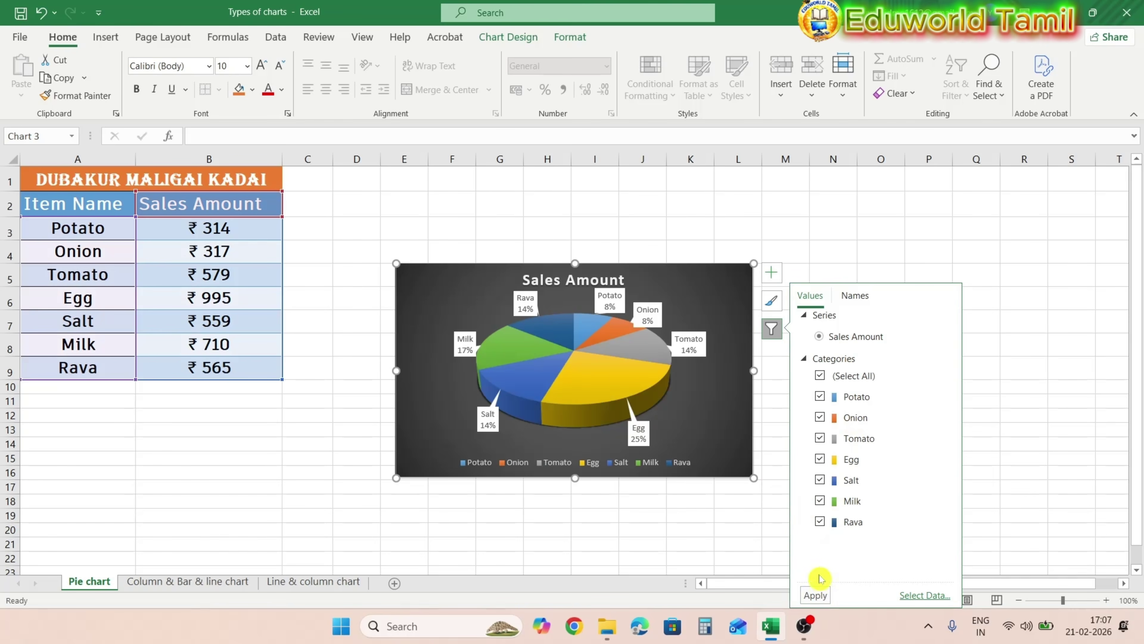
{"action": "left_click", "coordinate": [779, 340]}
Format the pie's data series by setting the angle of the first slice to 110°
{"action": "left_click", "coordinate": [573, 328]}
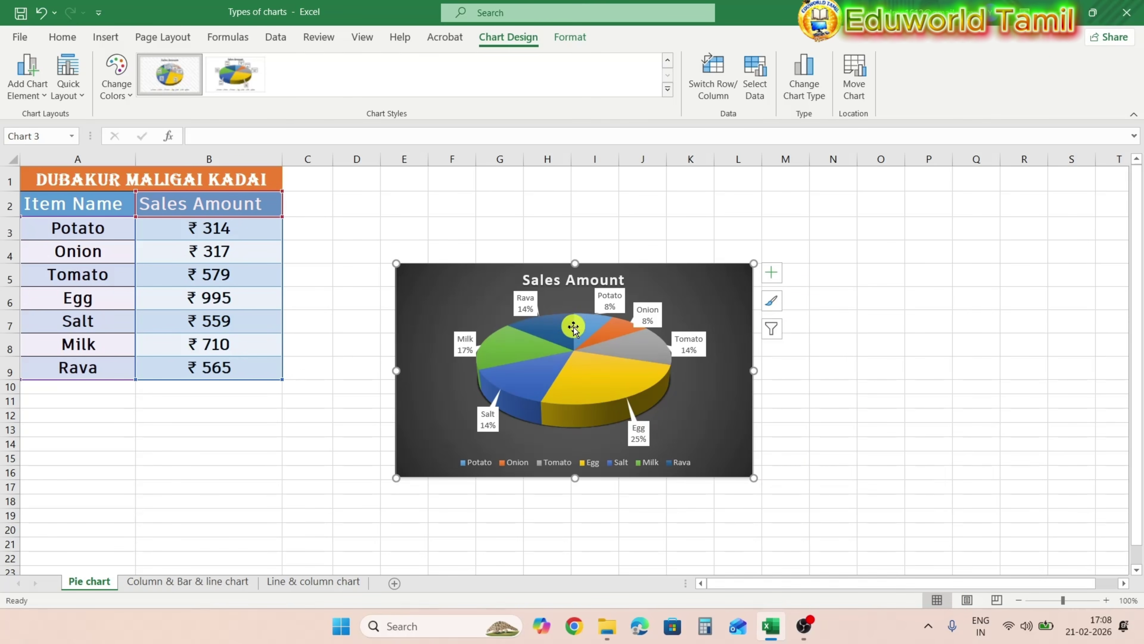
{"action": "left_click", "coordinate": [590, 362]}
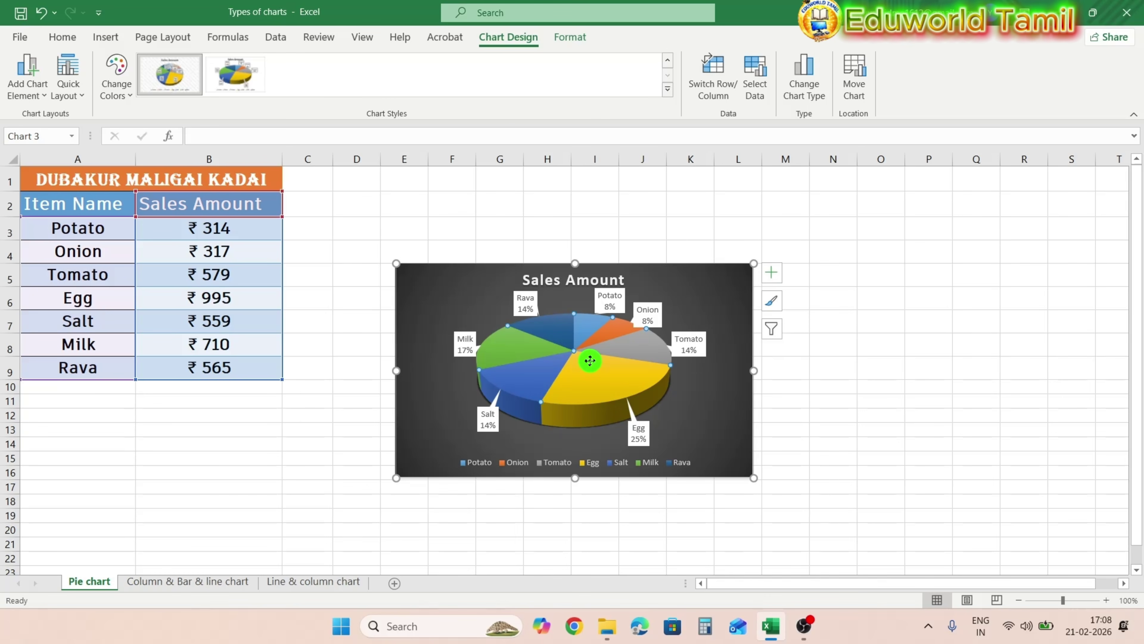
{"action": "right_click", "coordinate": [589, 361]}
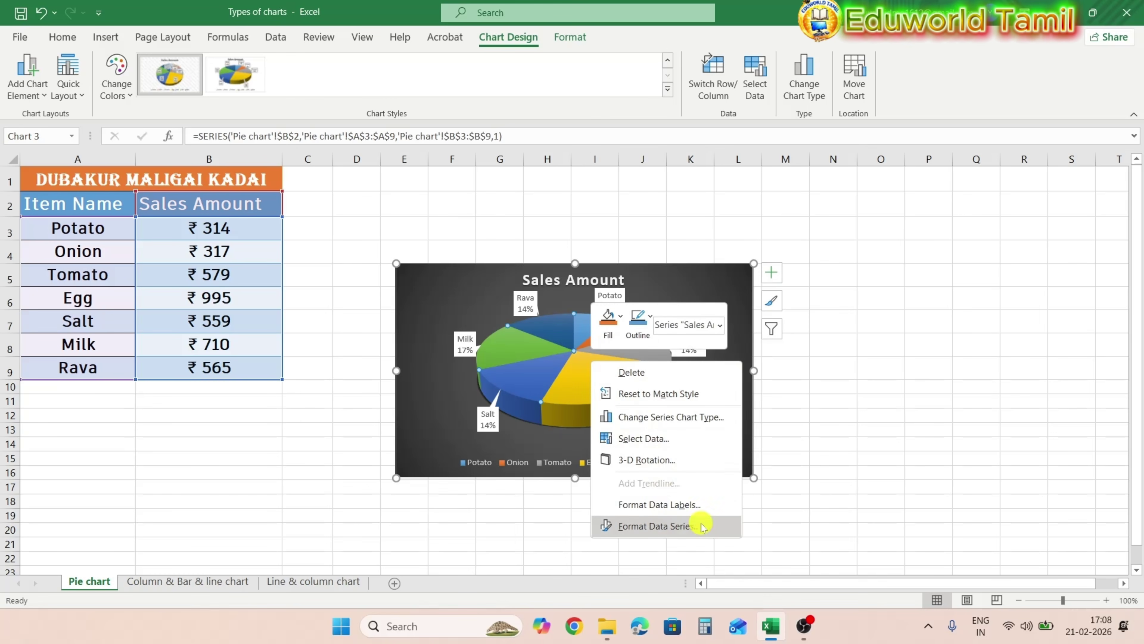
{"action": "left_click", "coordinate": [716, 531]}
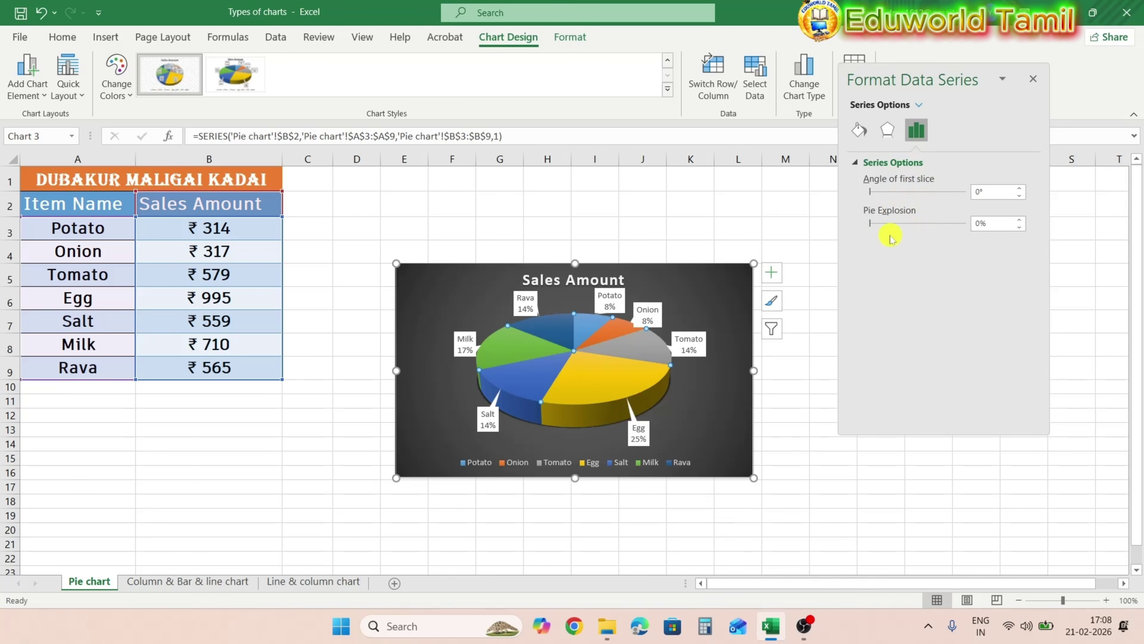
{"action": "left_click", "coordinate": [944, 192]}
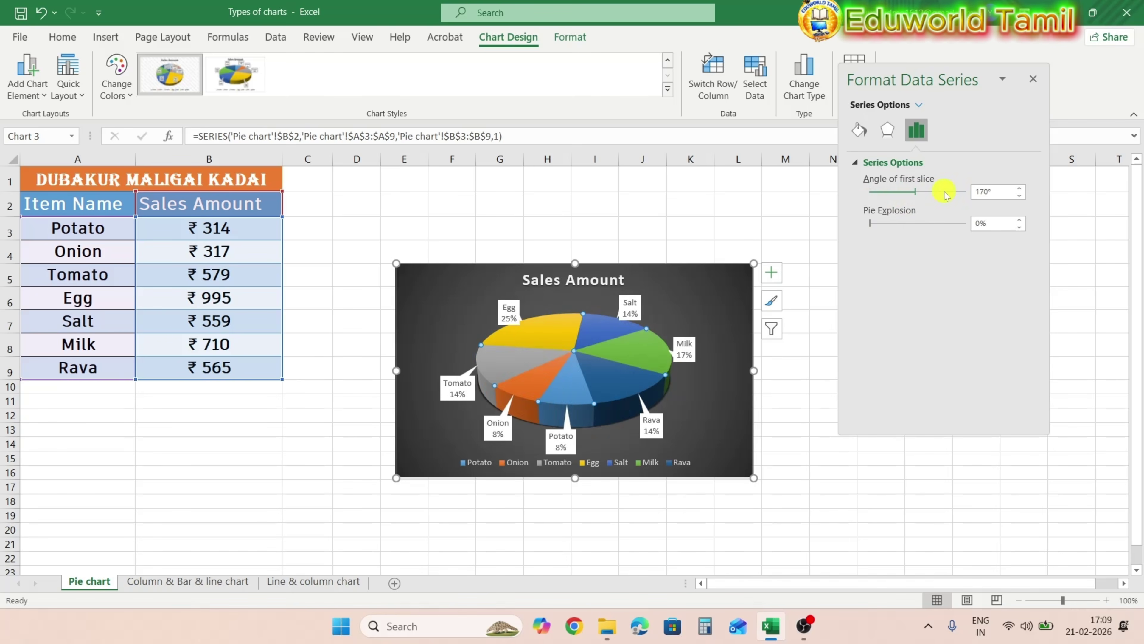
{"action": "left_click", "coordinate": [944, 192]}
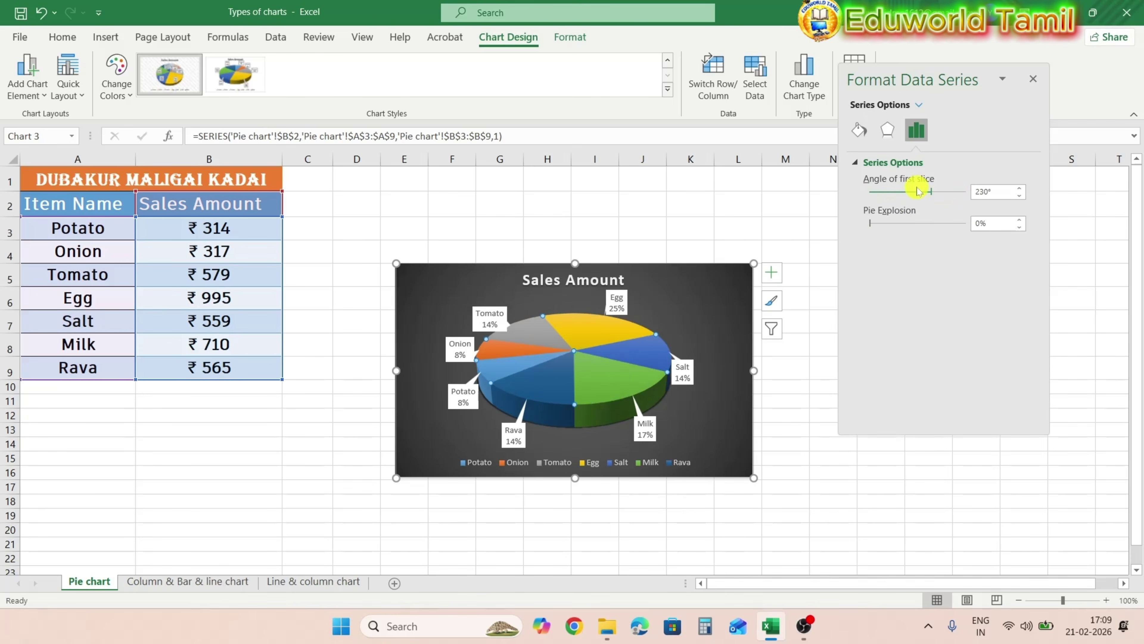
{"action": "left_click_drag", "start_coordinate": [918, 187], "coordinate": [971, 204]}
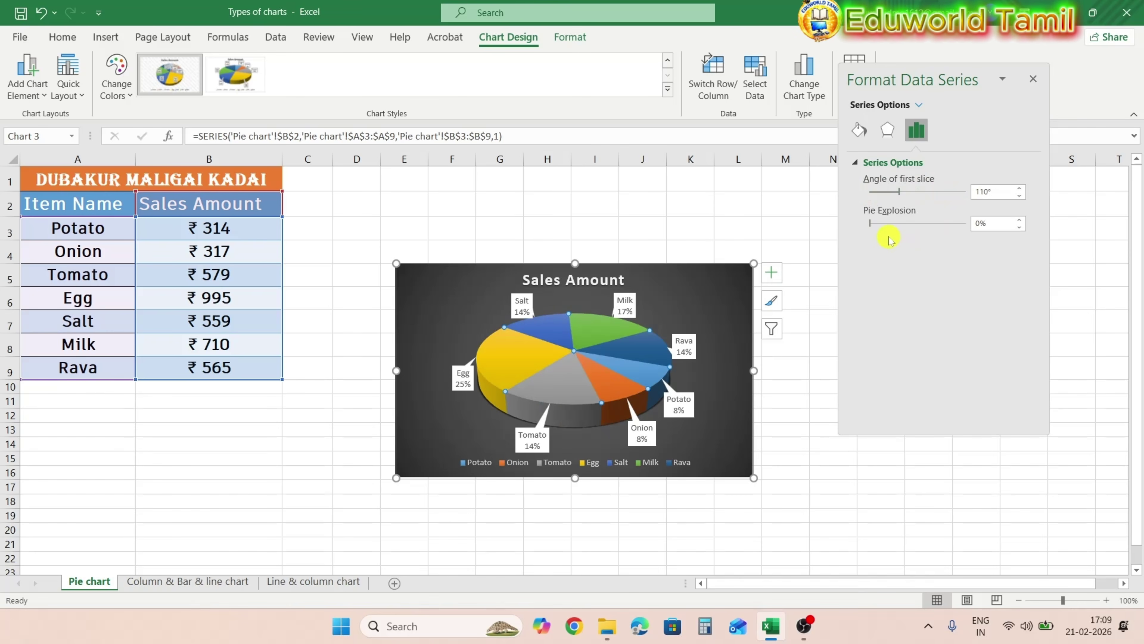
Try increasing the pie explosion through 40% and 90%, and bring all slices back together
{"action": "left_click", "coordinate": [935, 223]}
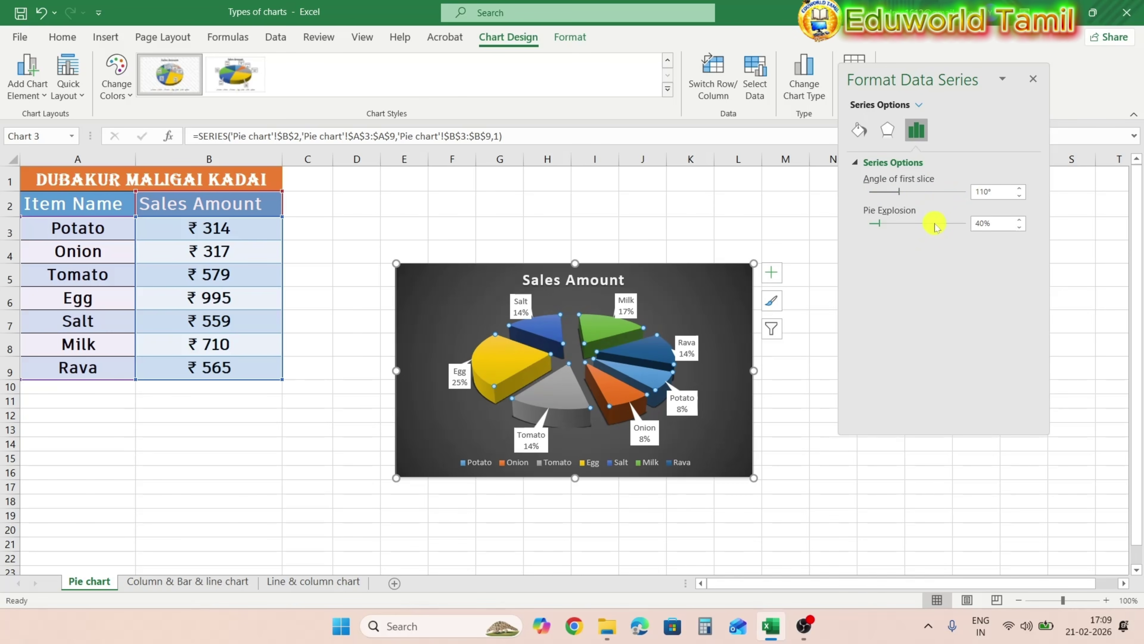
{"action": "left_click", "coordinate": [935, 224]}
{"action": "left_click", "coordinate": [935, 224]}
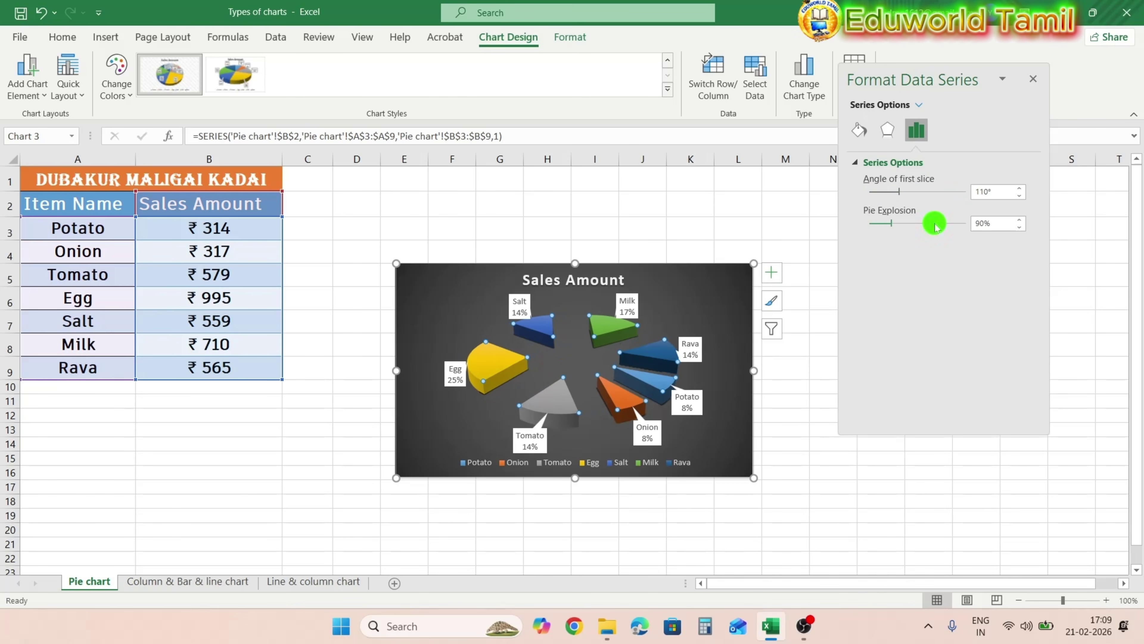
{"action": "left_click", "coordinate": [935, 223]}
{"action": "left_click_drag", "start_coordinate": [899, 224], "coordinate": [869, 228]}
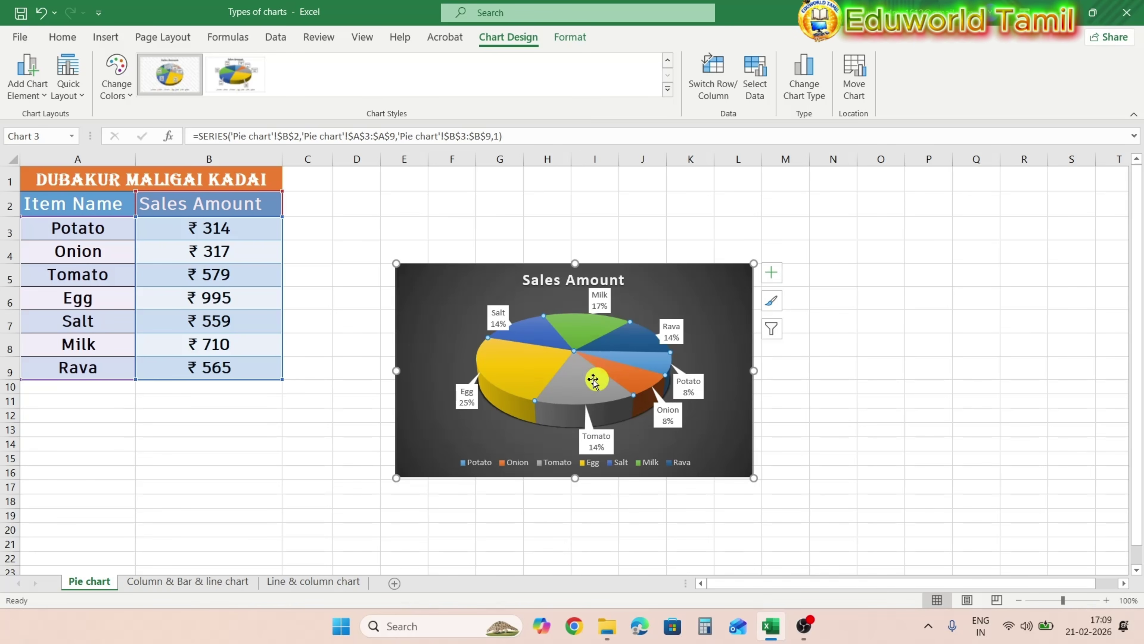
Pull only the Egg slice out of the pie and move it back into place
{"action": "left_click", "coordinate": [537, 369]}
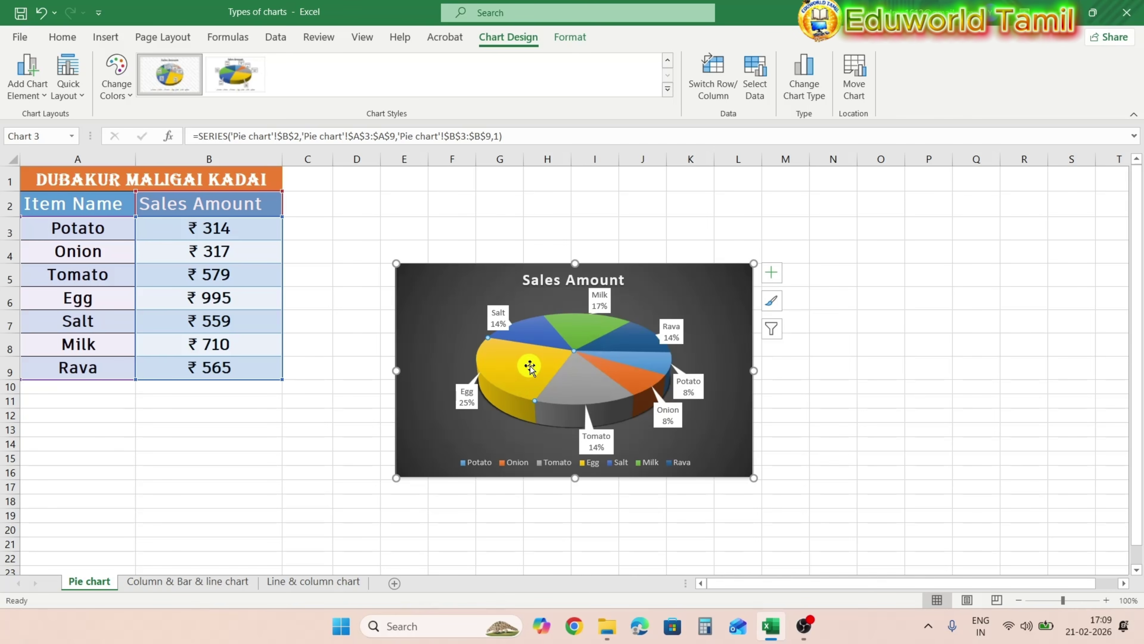
{"action": "mouse_move", "coordinate": [497, 390]}
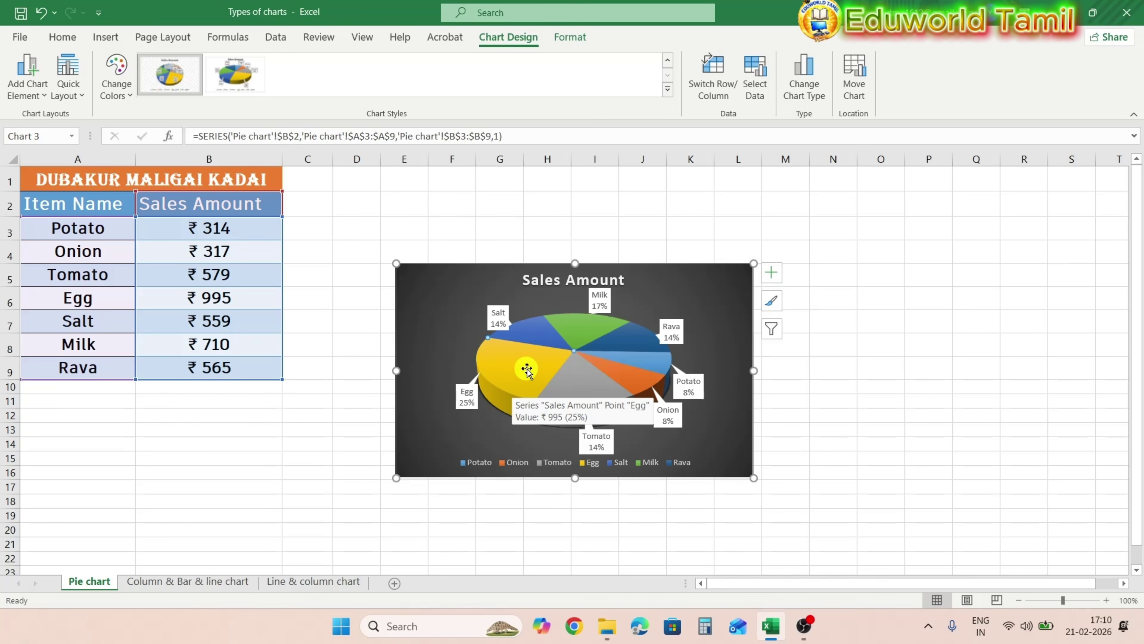
{"action": "left_click_drag", "start_coordinate": [519, 372], "coordinate": [493, 381]}
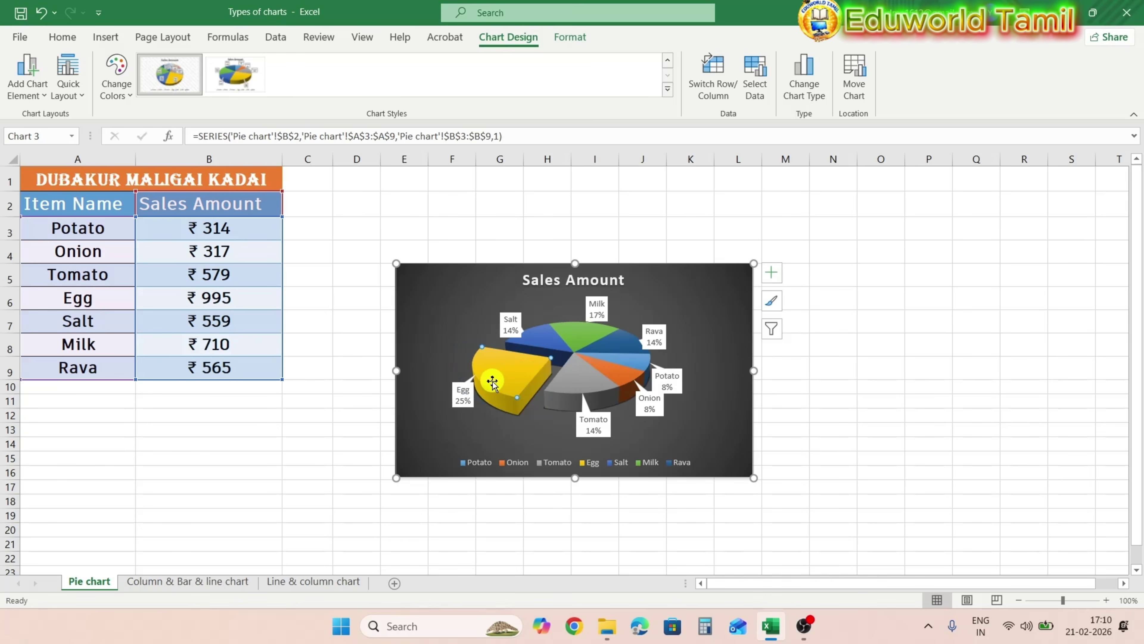
{"action": "left_click_drag", "start_coordinate": [519, 379], "coordinate": [548, 378]}
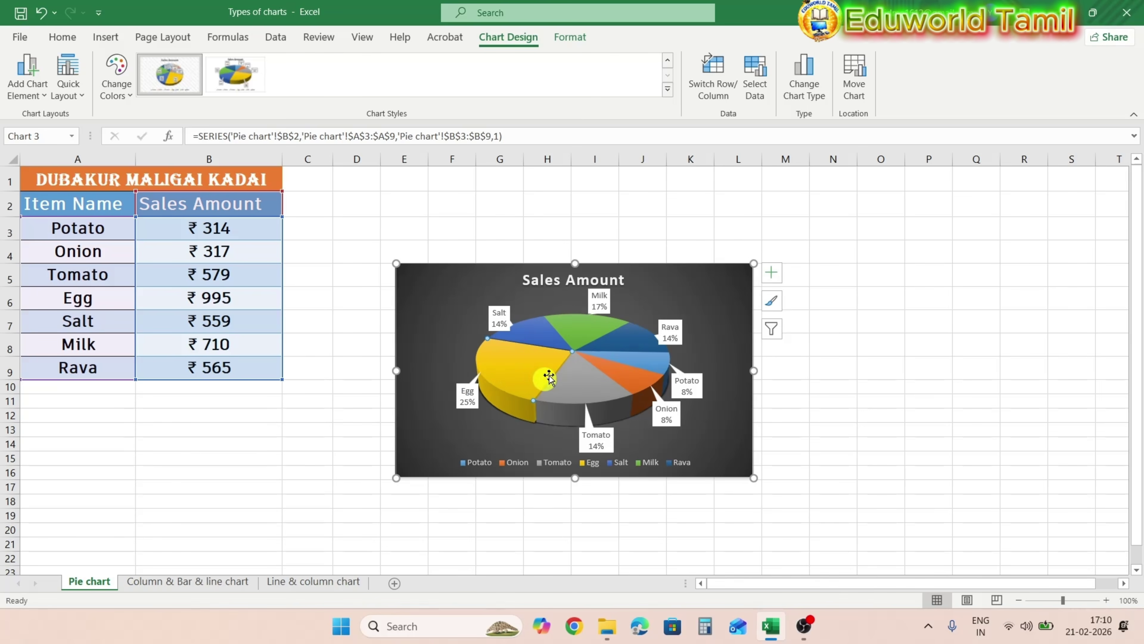
Pull only the Milk slice outward from the rest of the pie
{"action": "left_click", "coordinate": [573, 332]}
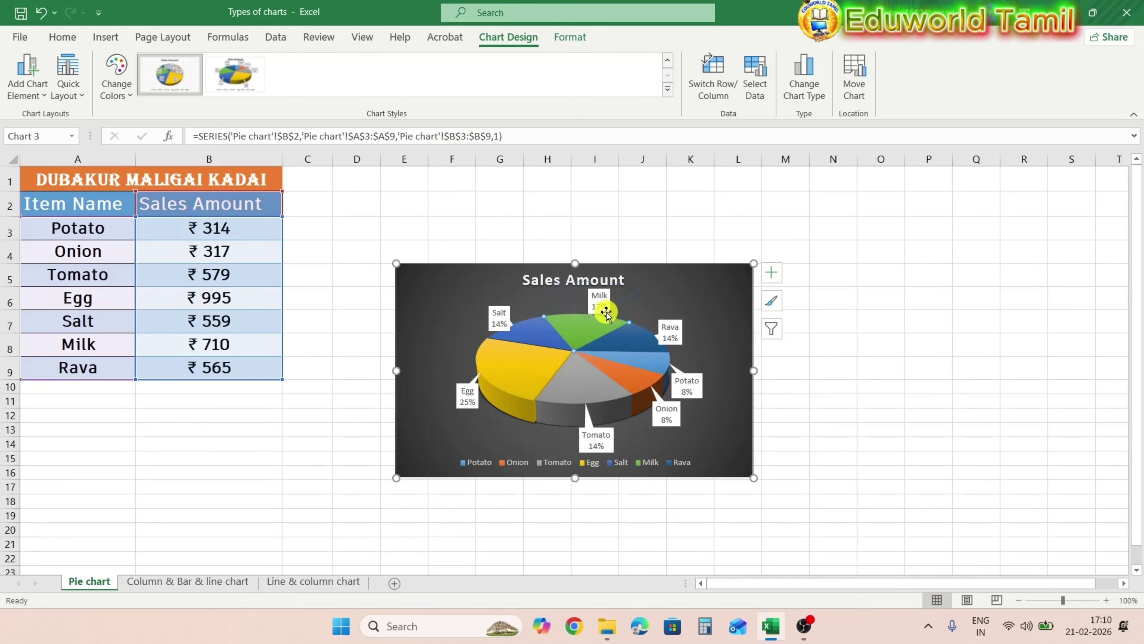
{"action": "left_click_drag", "start_coordinate": [605, 312], "coordinate": [606, 314]}
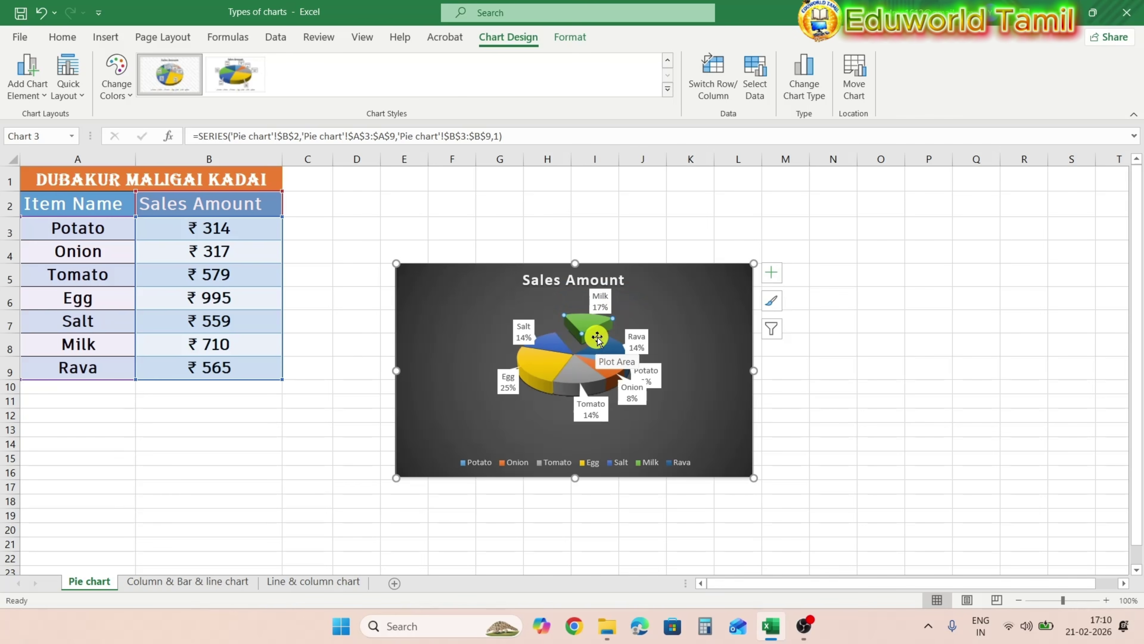
{"action": "mouse_move", "coordinate": [602, 327]}
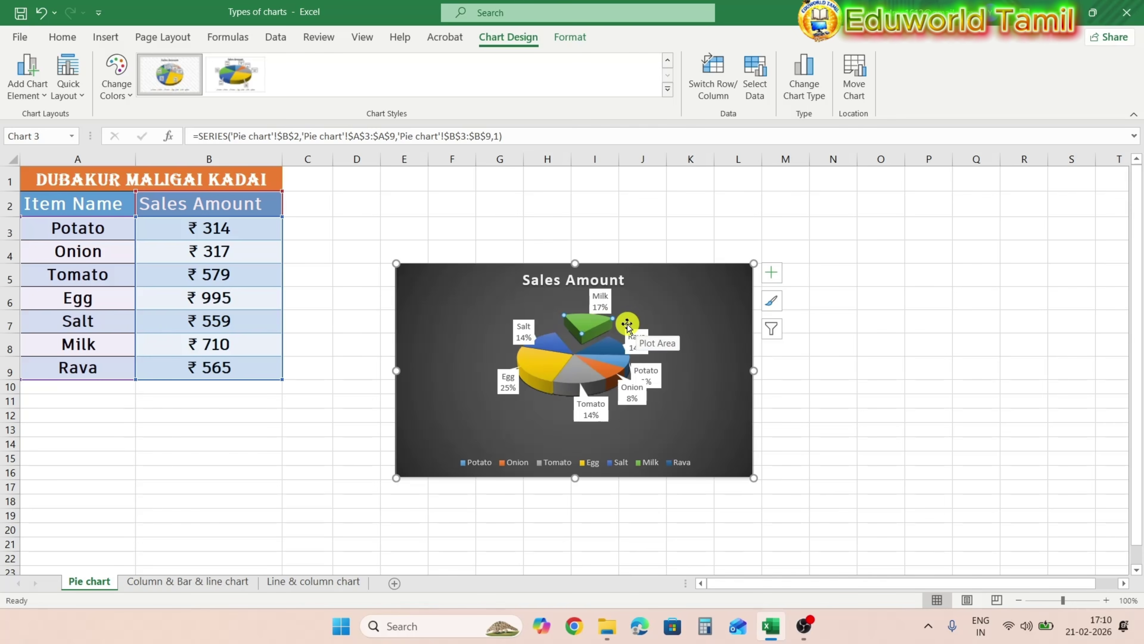
Set the fill of the separated Milk slice to No Fill
{"action": "right_click", "coordinate": [585, 328]}
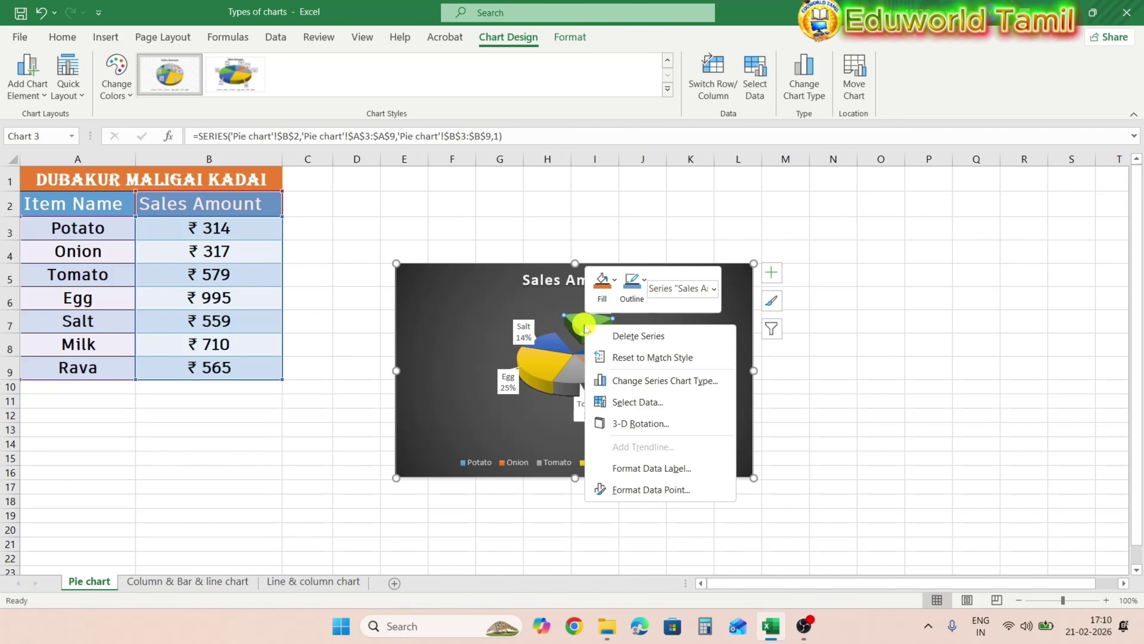
{"action": "left_click", "coordinate": [603, 286]}
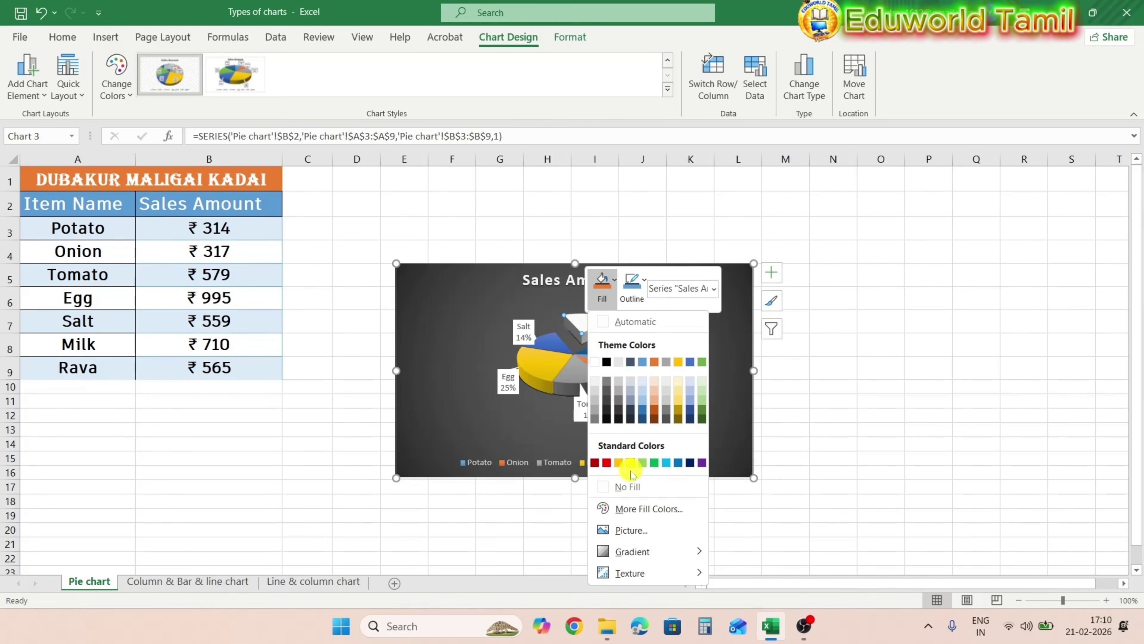
{"action": "left_click", "coordinate": [627, 487]}
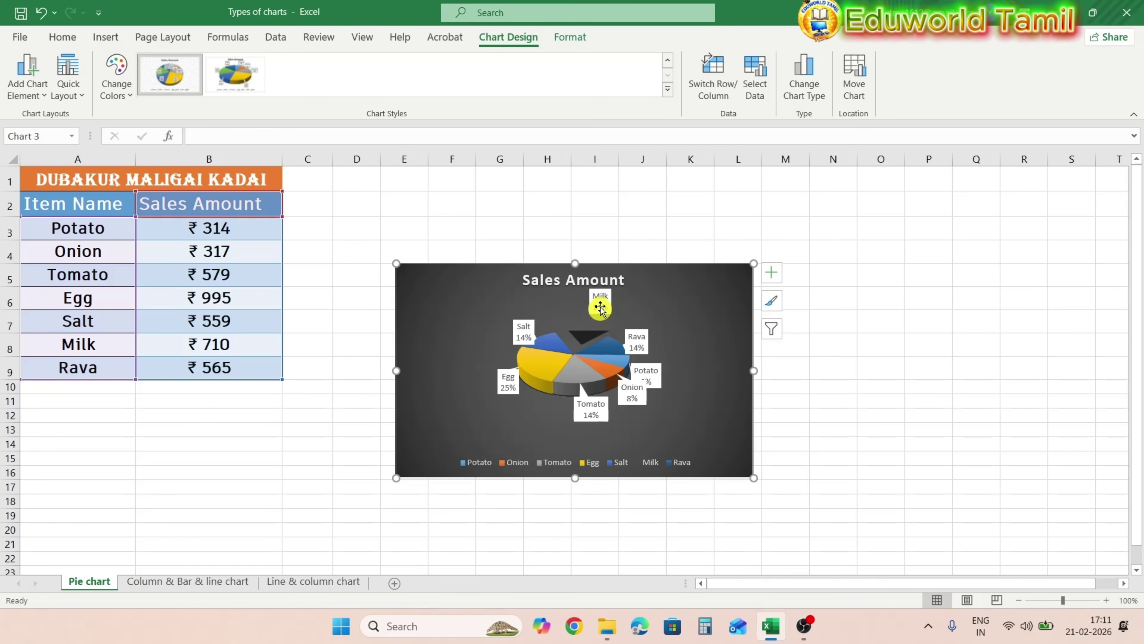
Remove the data label from the Milk slice only
{"action": "left_click", "coordinate": [582, 335]}
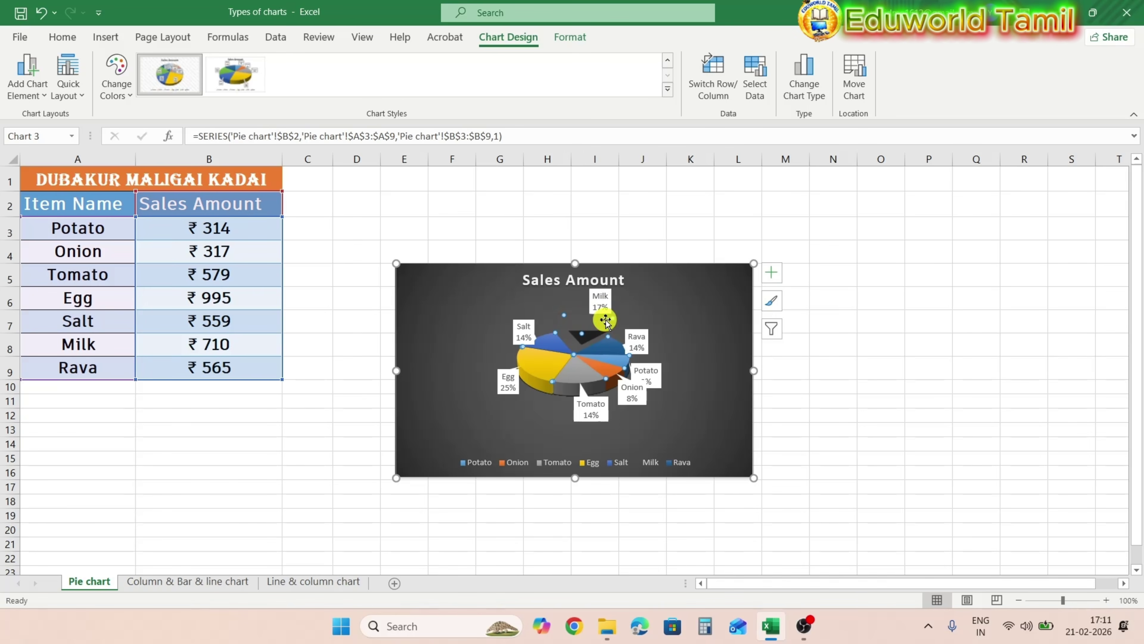
{"action": "left_click", "coordinate": [772, 273]}
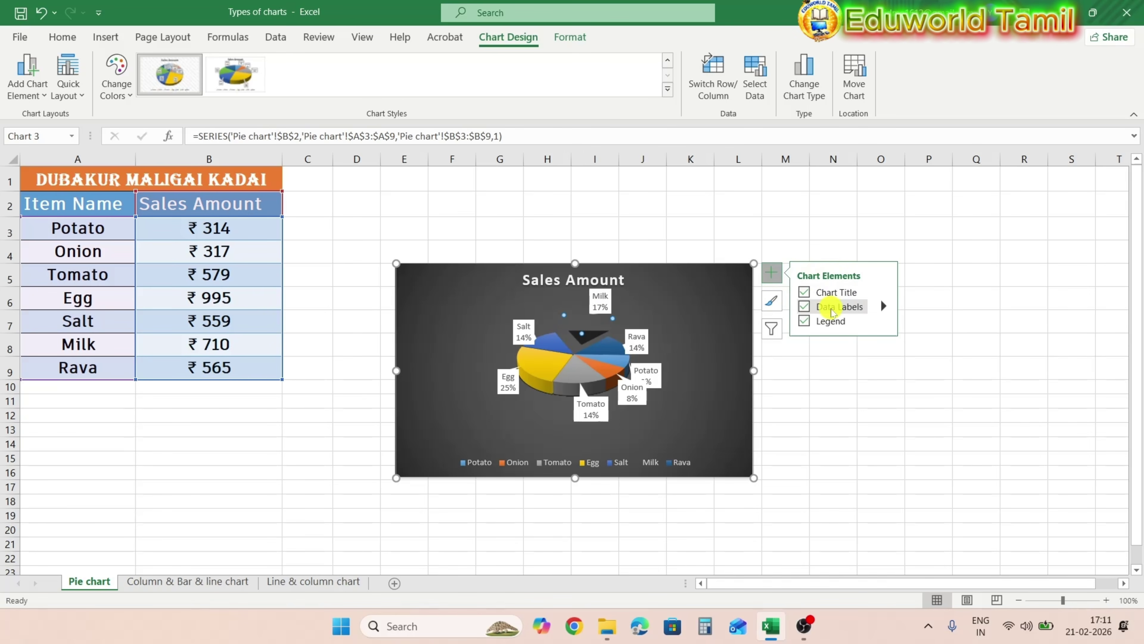
{"action": "left_click", "coordinate": [803, 308]}
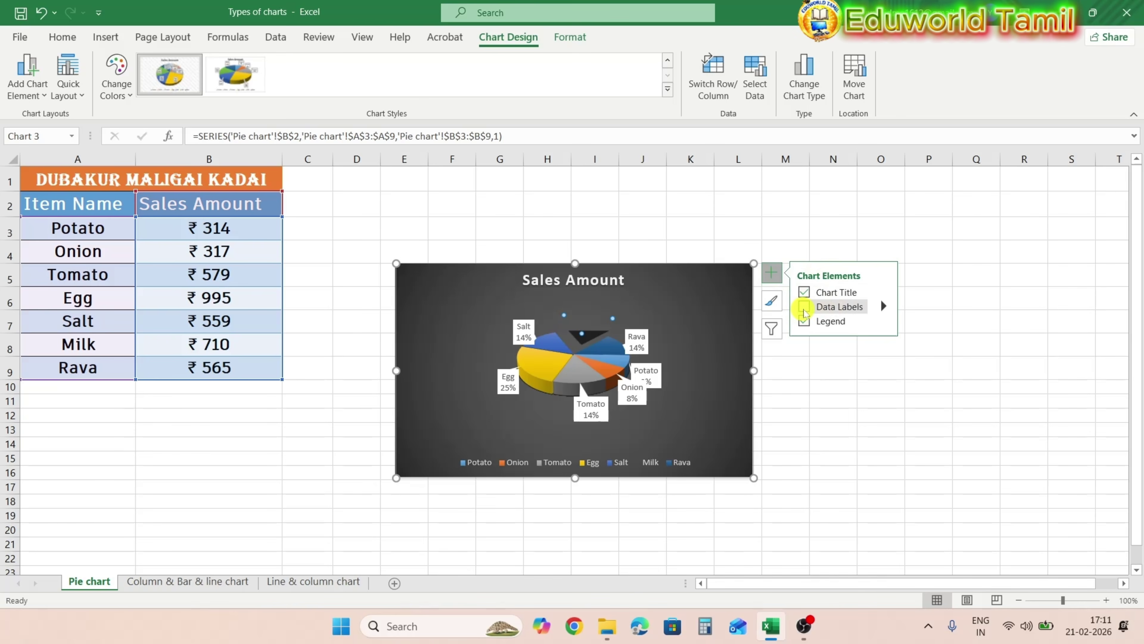
{"action": "left_click", "coordinate": [820, 399]}
{"action": "left_click", "coordinate": [845, 256]}
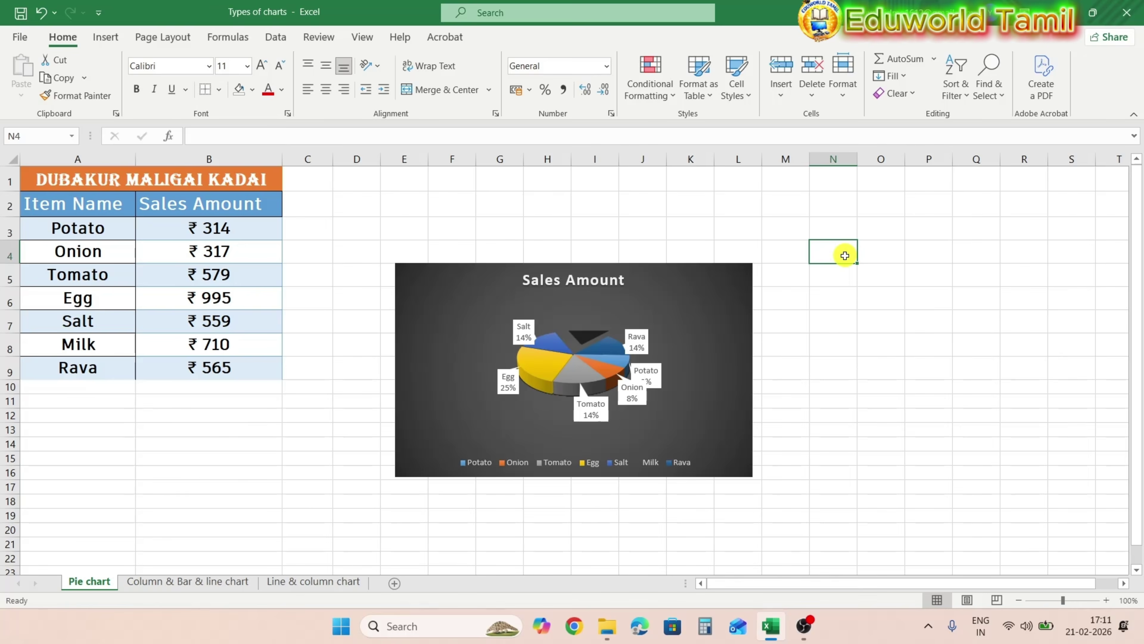
Insert a 2-D clustered column chart from A2:B10 on the Column & Bar & line chart sheet
{"action": "key", "text": "ctrl+Page_Down"}
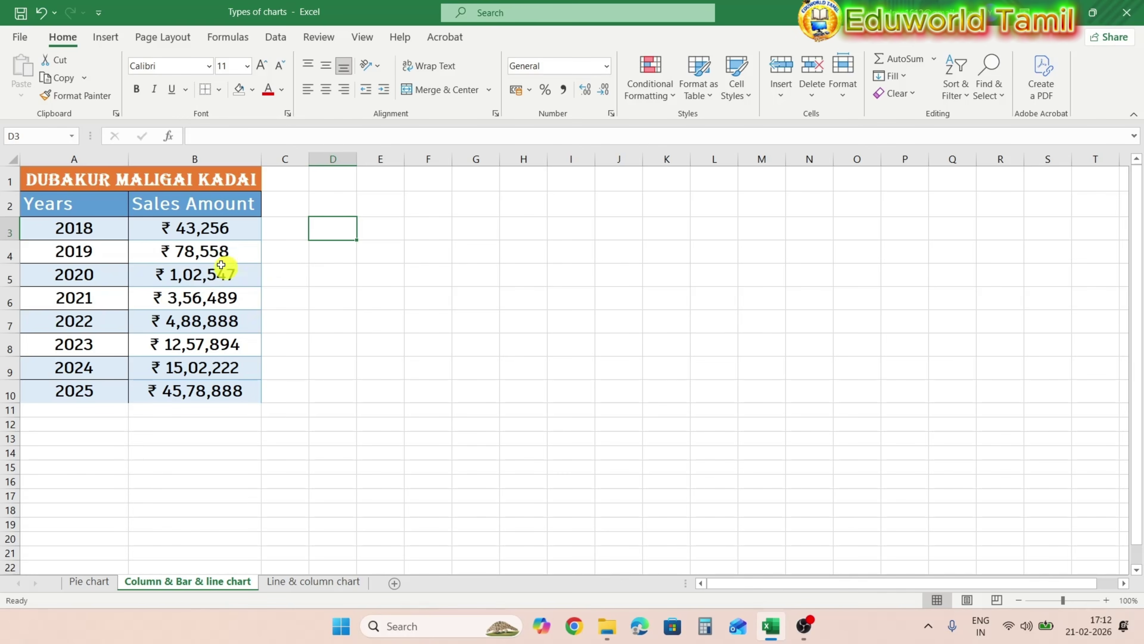
{"action": "left_click_drag", "start_coordinate": [64, 205], "coordinate": [223, 390]}
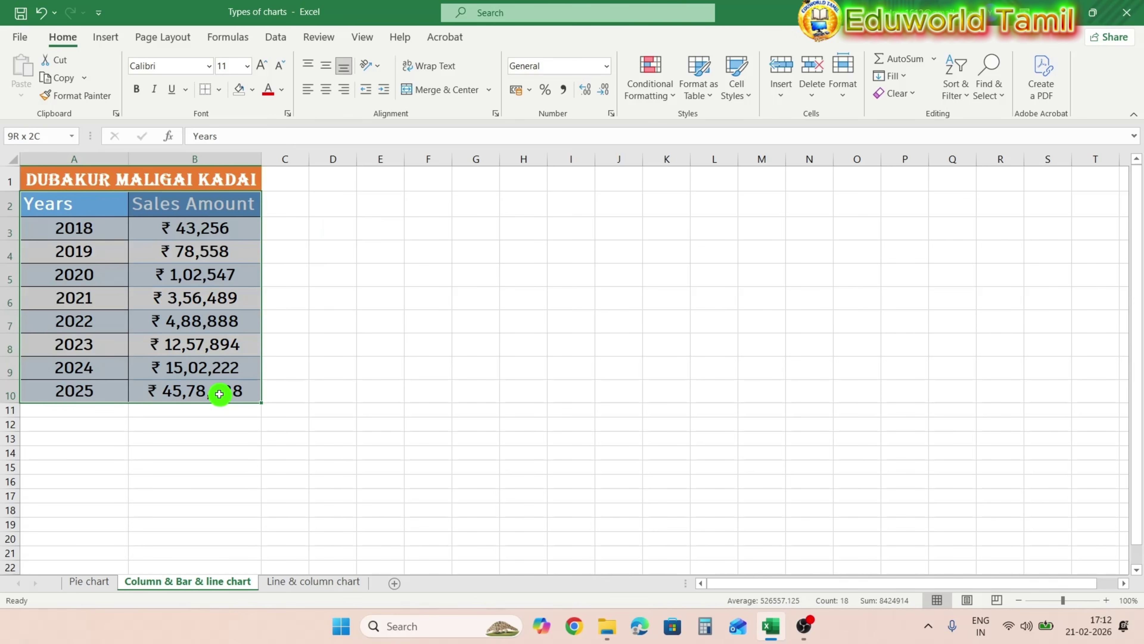
{"action": "left_click", "coordinate": [103, 37]}
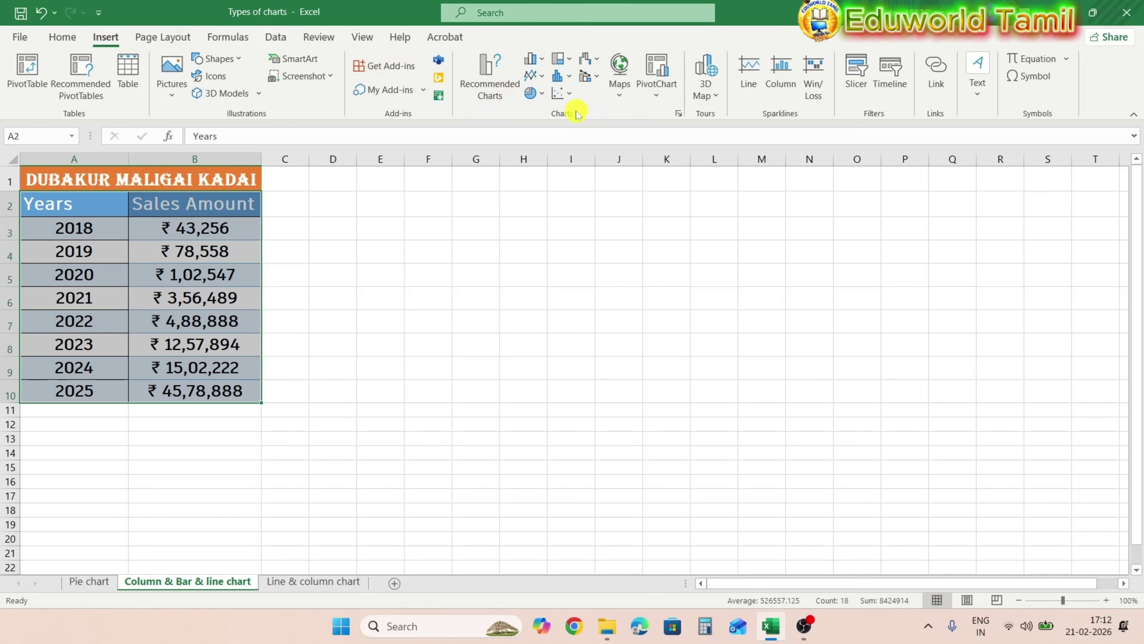
{"action": "left_click", "coordinate": [538, 63]}
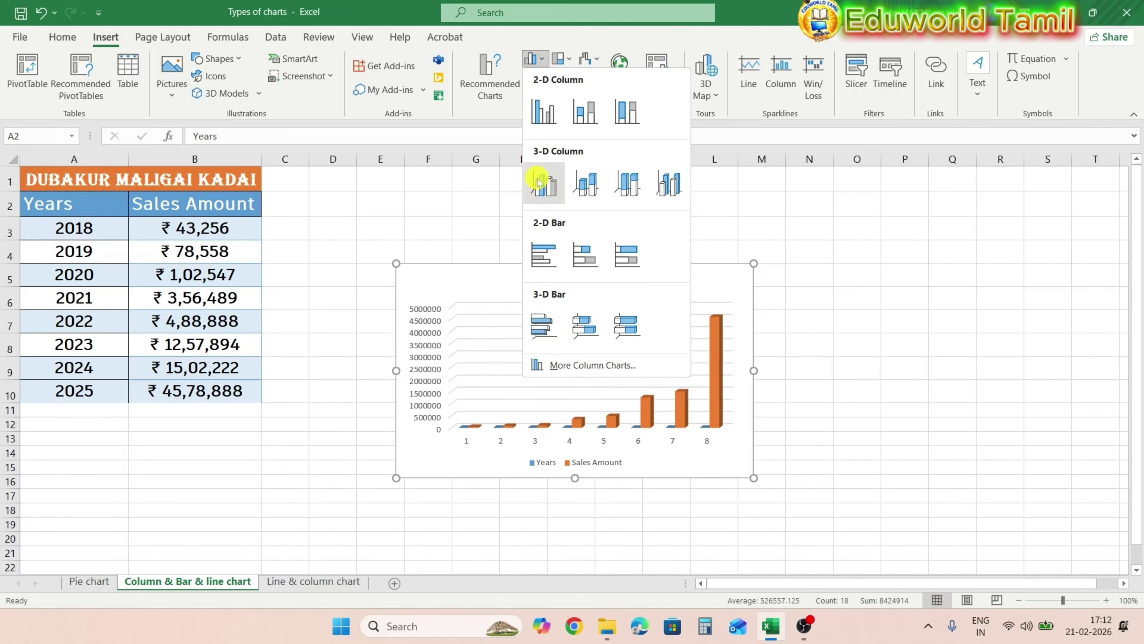
{"action": "left_click", "coordinate": [544, 116]}
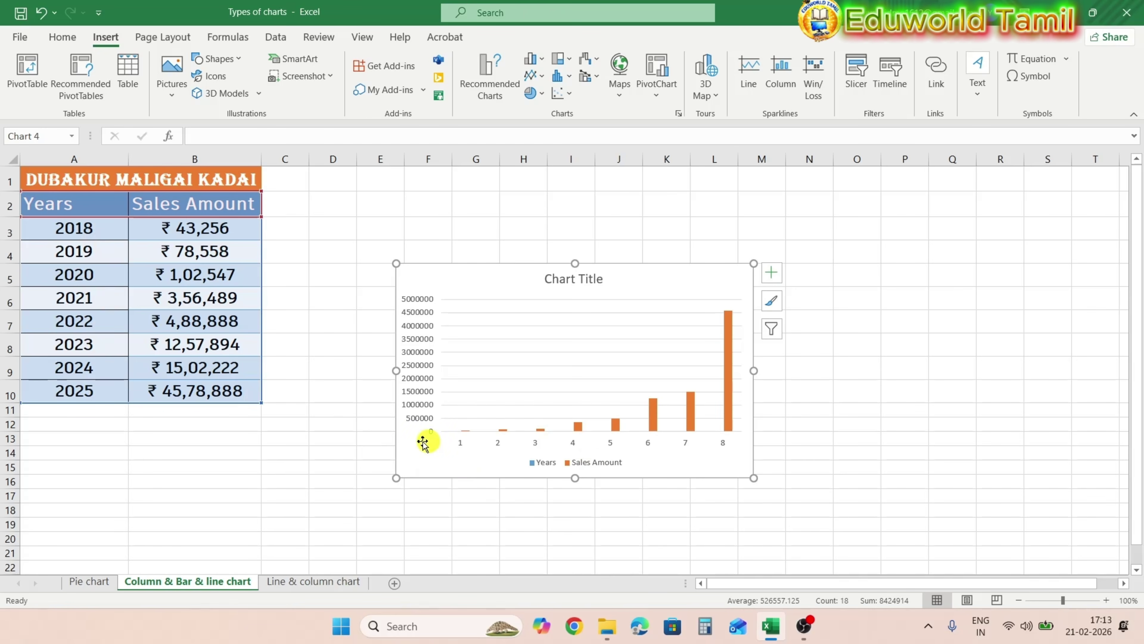
Remove the Years series from the column chart's data source, keeping only Sales Amount
{"action": "left_click", "coordinate": [738, 462]}
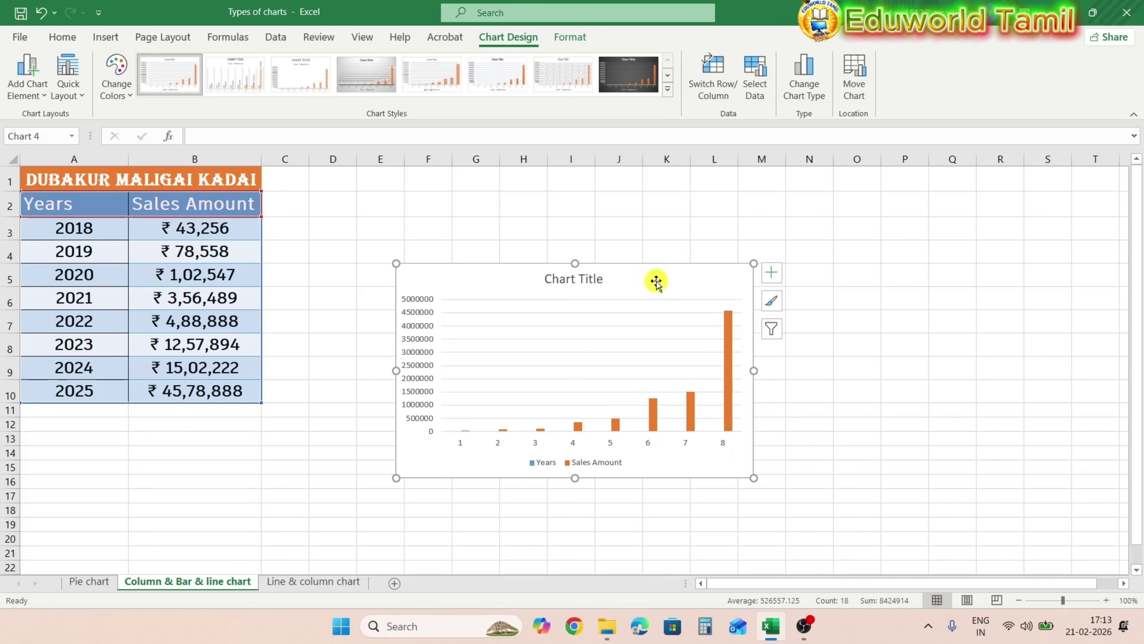
{"action": "left_click", "coordinate": [762, 100]}
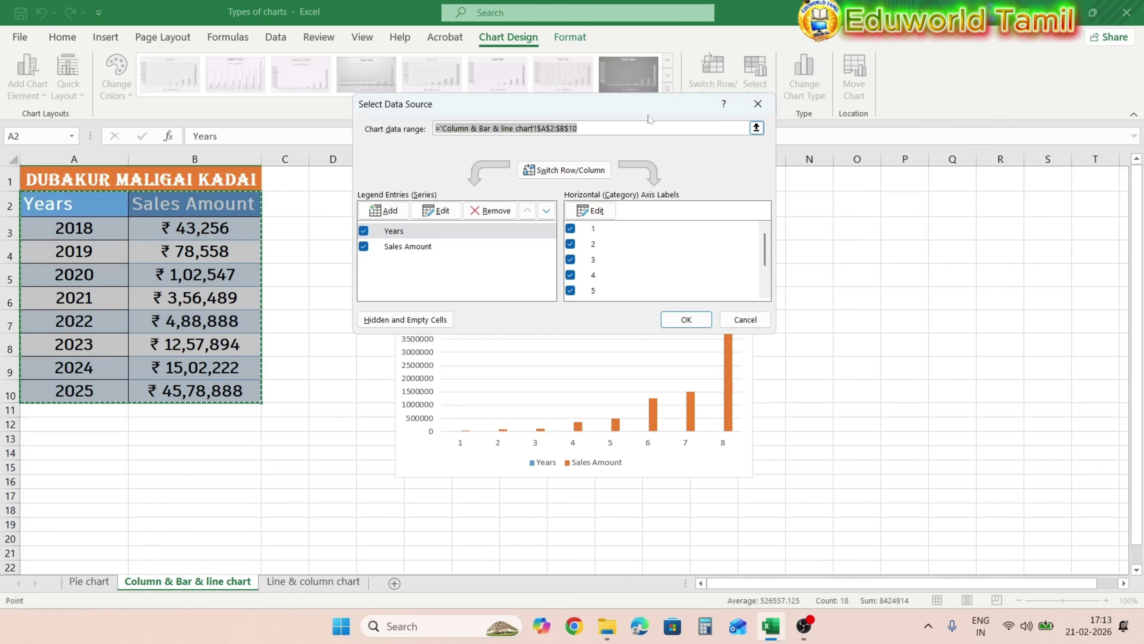
{"action": "left_click_drag", "start_coordinate": [648, 118], "coordinate": [783, 178]}
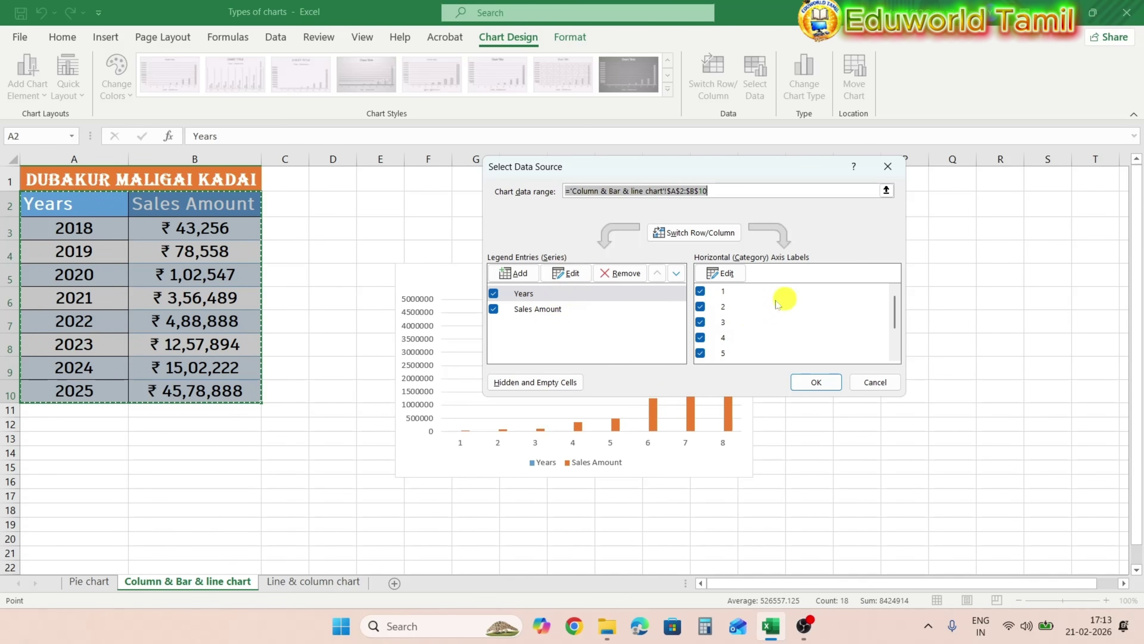
{"action": "left_click", "coordinate": [564, 297]}
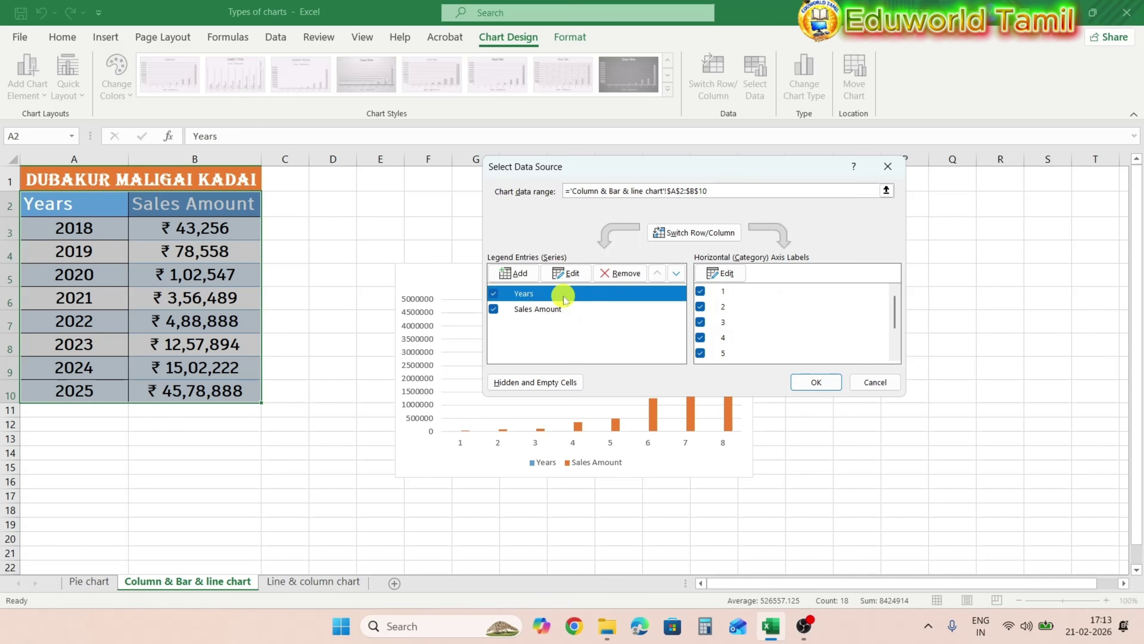
{"action": "left_click", "coordinate": [621, 272]}
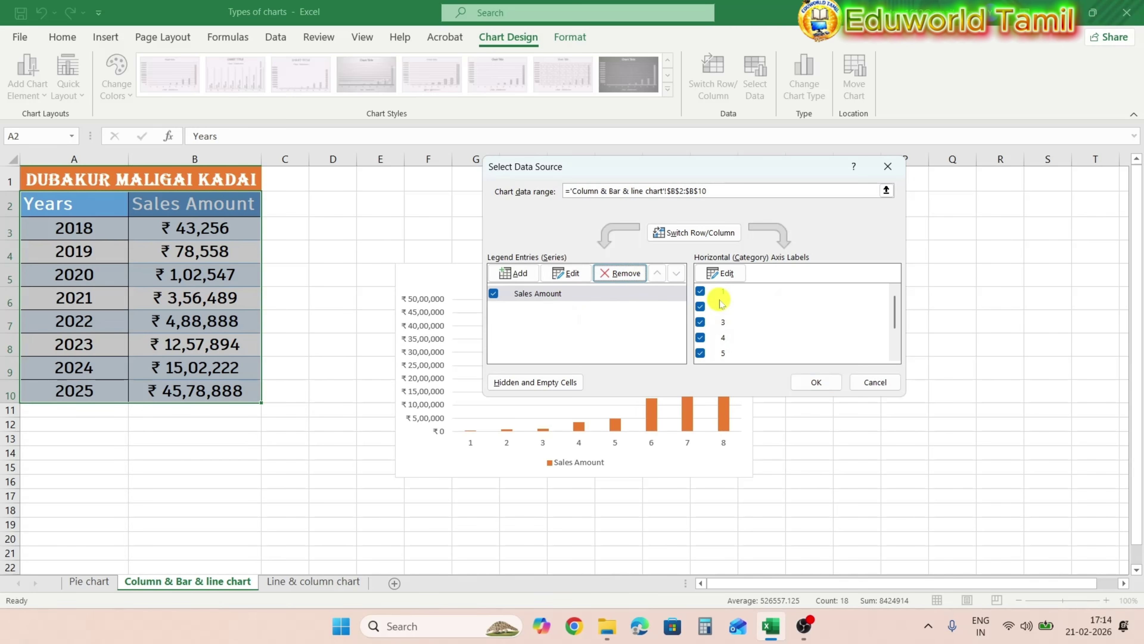
Set the chart's horizontal axis labels to the years in A3:A10 and apply the data source changes
{"action": "left_click", "coordinate": [737, 274]}
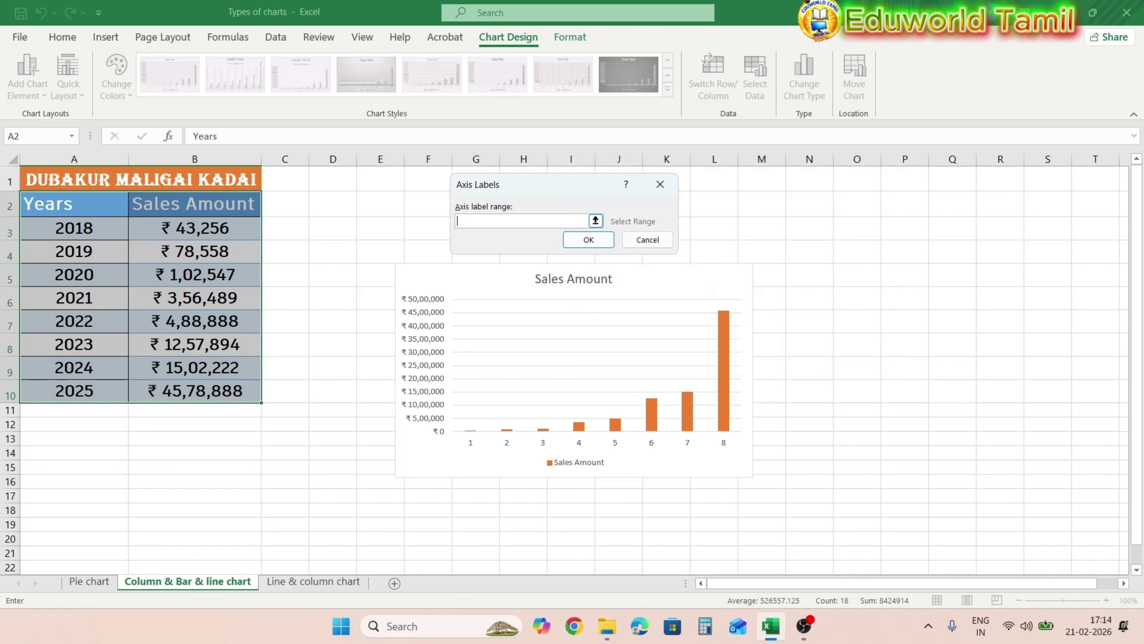
{"action": "left_click", "coordinate": [595, 221]}
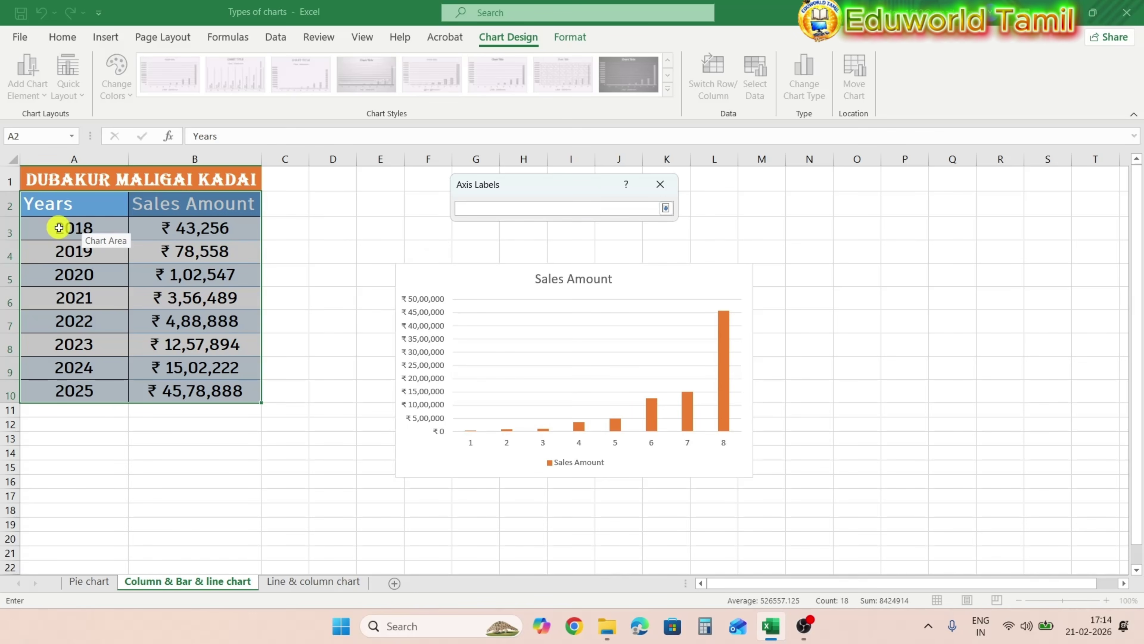
{"action": "left_click_drag", "start_coordinate": [59, 228], "coordinate": [75, 390]}
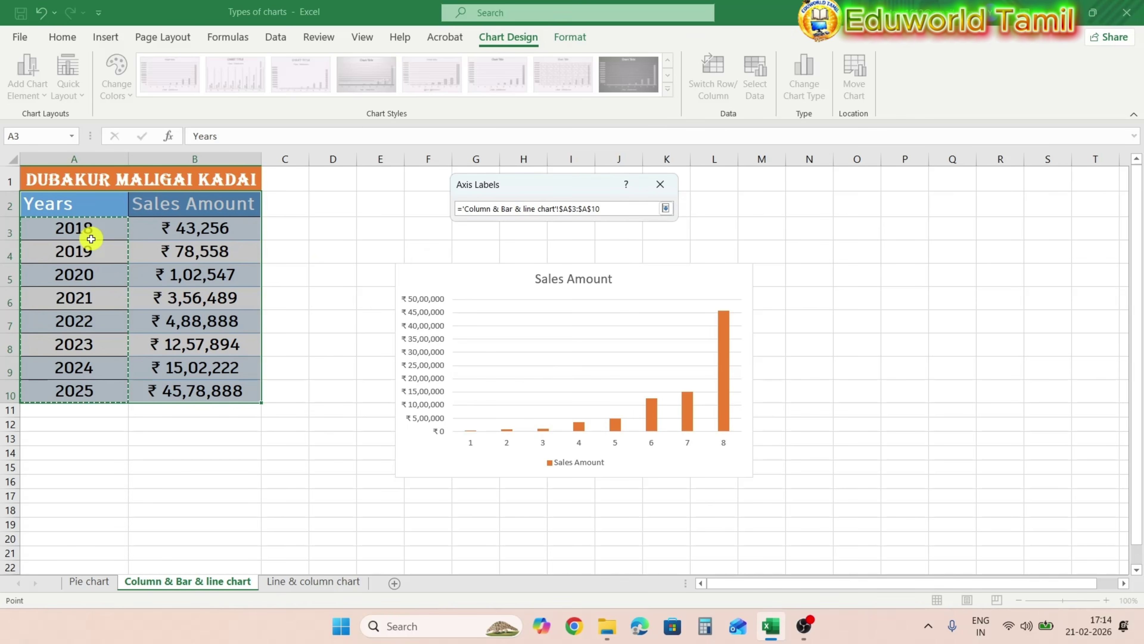
{"action": "left_click", "coordinate": [665, 208]}
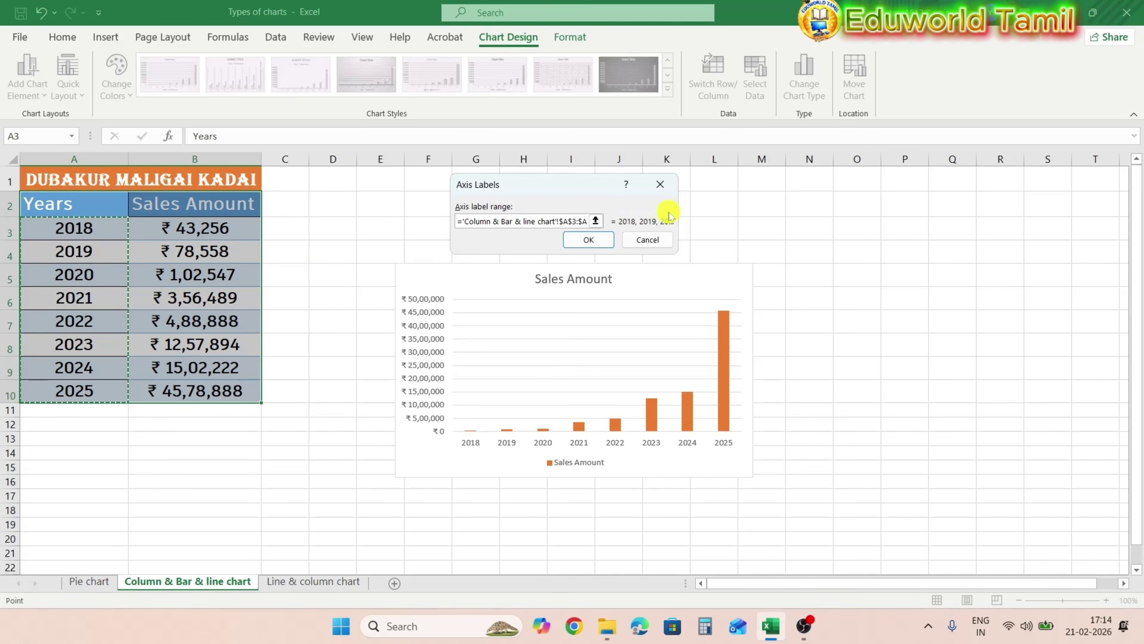
{"action": "left_click", "coordinate": [588, 239]}
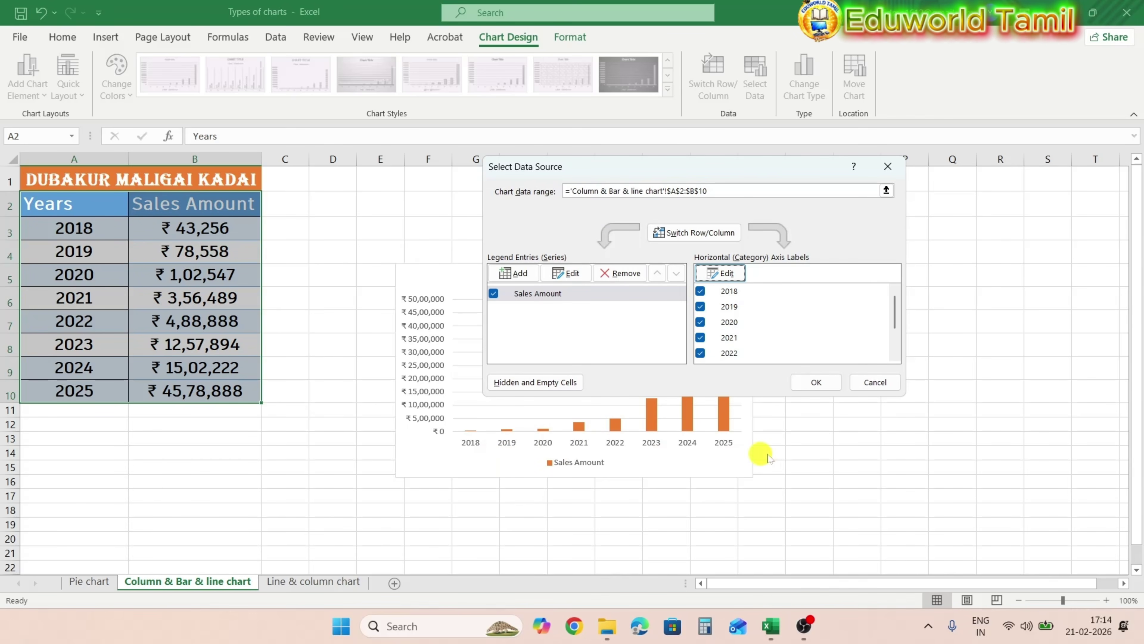
{"action": "left_click", "coordinate": [822, 382]}
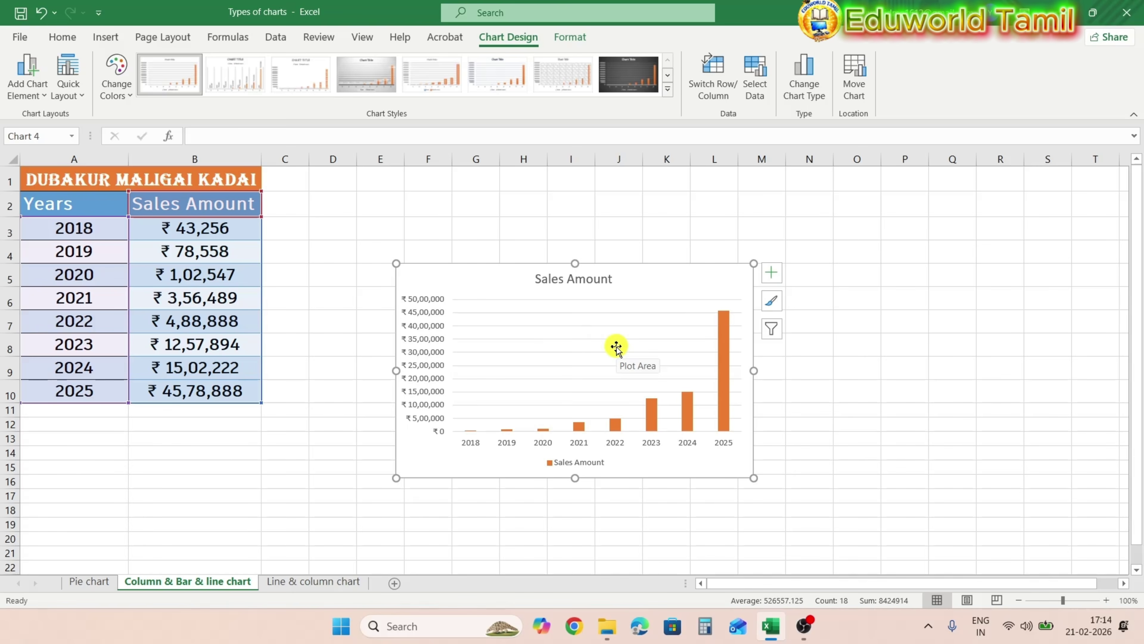
Enlarge the column chart and move it up beside the sales table
{"action": "left_click_drag", "start_coordinate": [755, 480], "coordinate": [856, 539]}
{"action": "left_click_drag", "start_coordinate": [758, 293], "coordinate": [734, 219]}
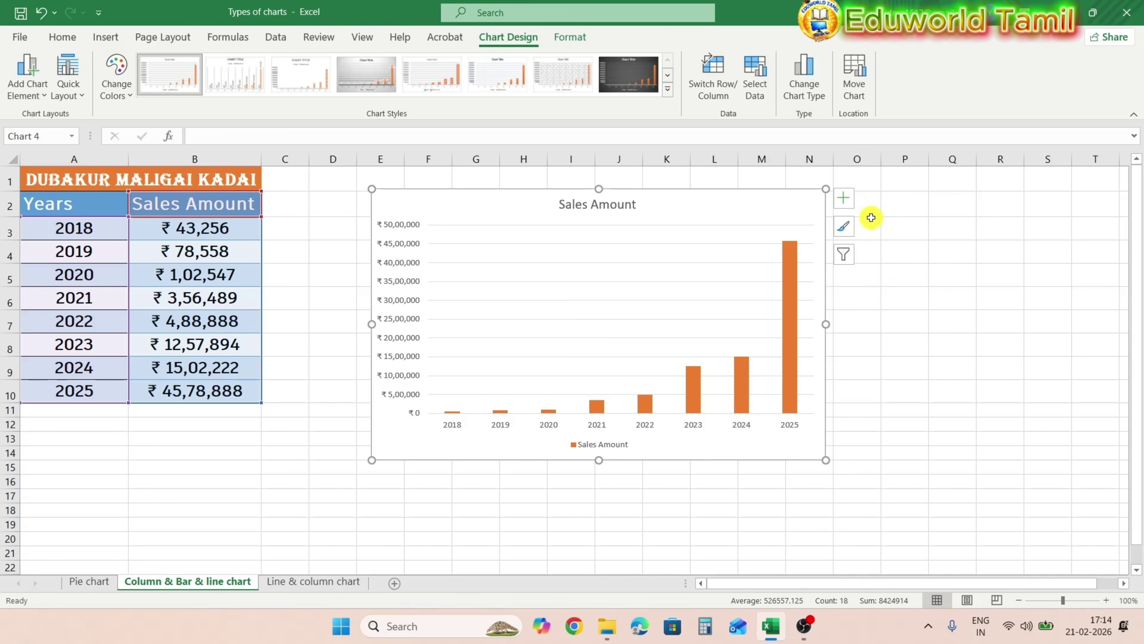
Try hiding the chart's axes and restore them, and toggle the axis titles on and off
{"action": "left_click", "coordinate": [843, 197]}
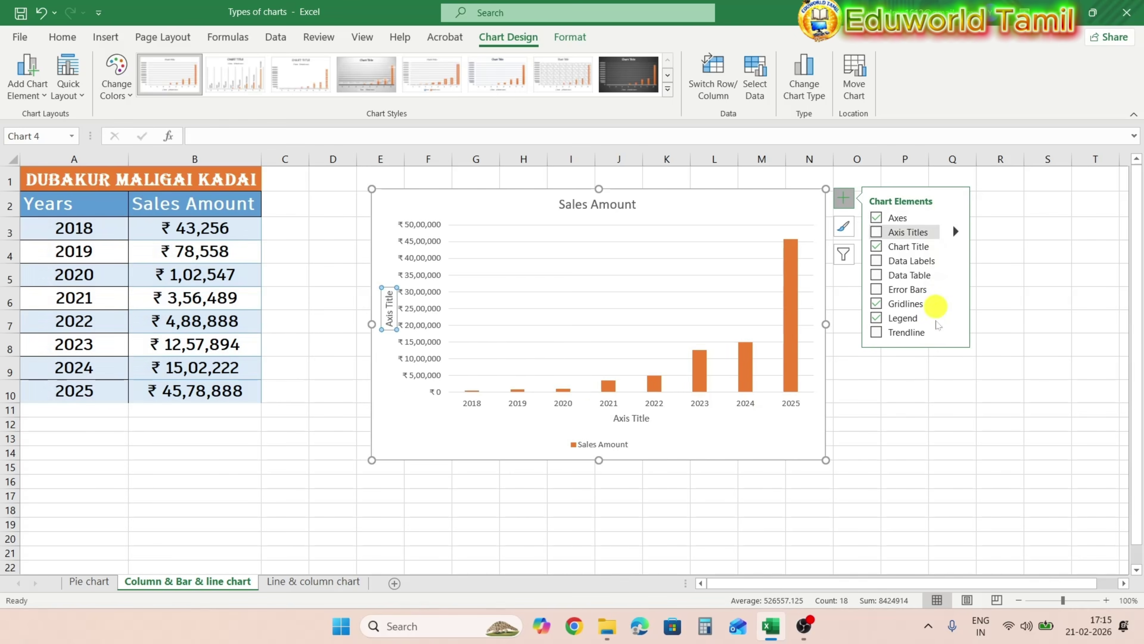
{"action": "left_click", "coordinate": [882, 218]}
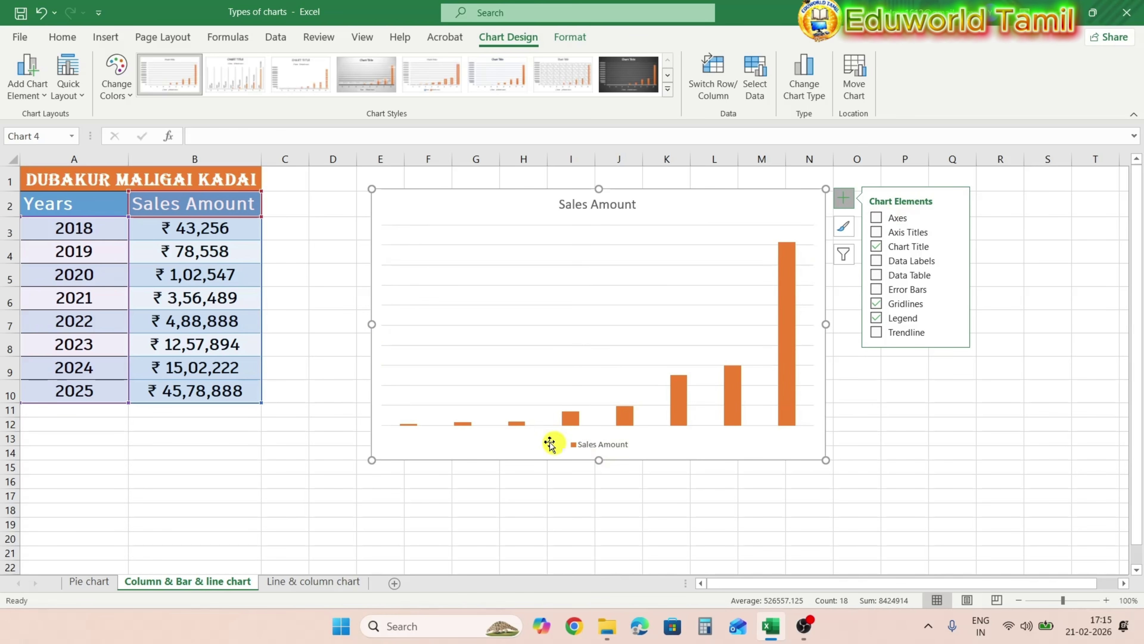
{"action": "left_click", "coordinate": [877, 218]}
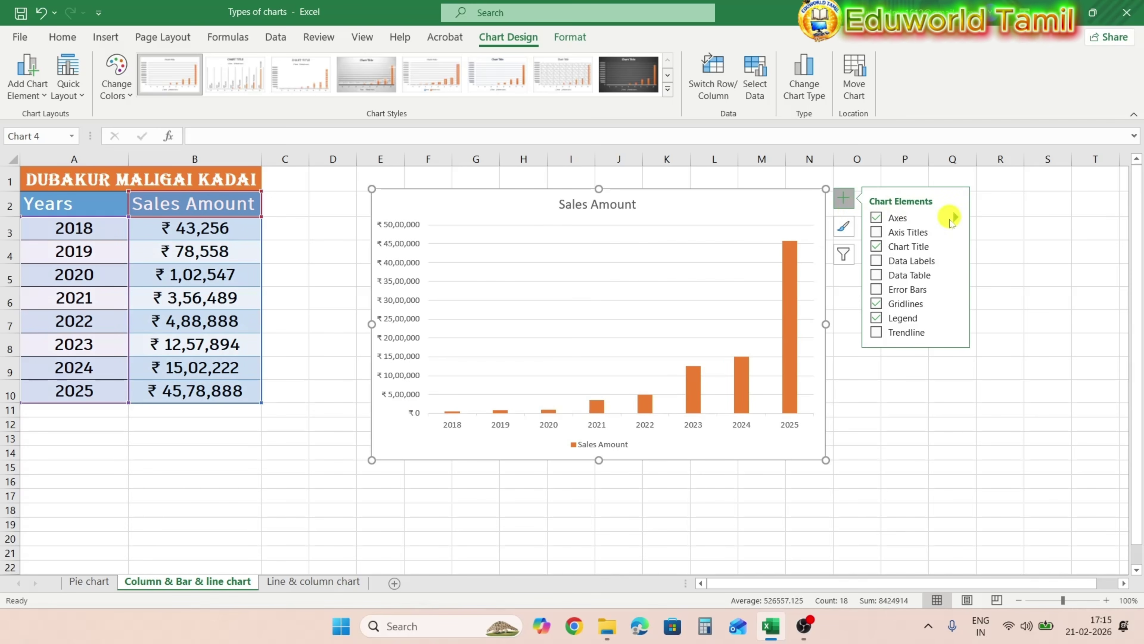
{"action": "left_click", "coordinate": [877, 233]}
{"action": "left_click", "coordinate": [877, 233]}
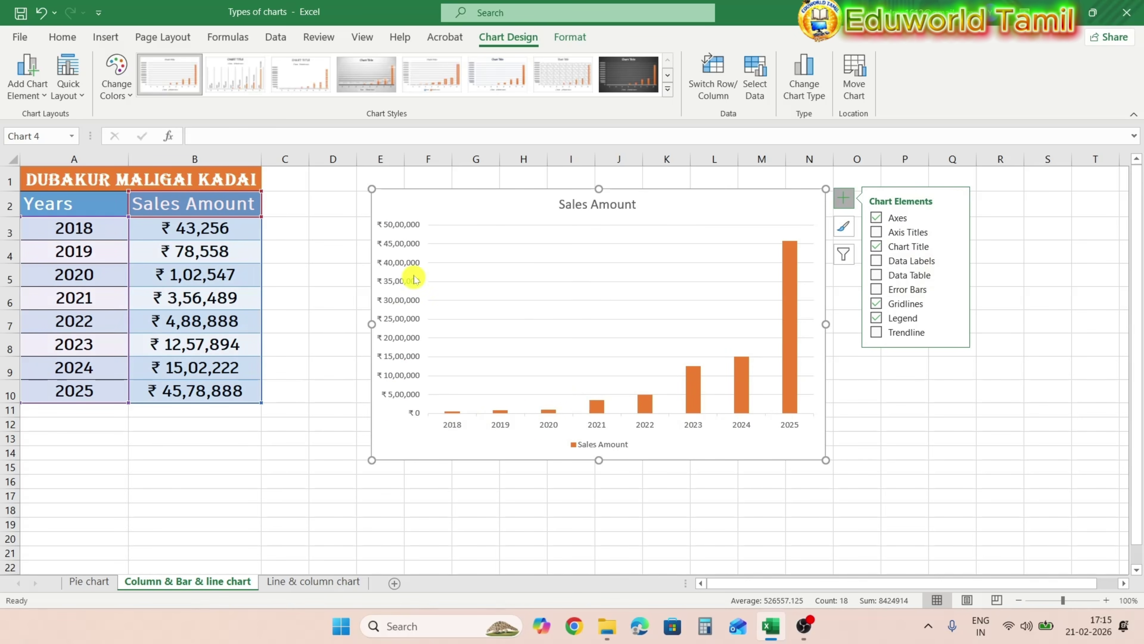
Add axis titles to the column chart and rename the vertical one "Sales amount in Rs"
{"action": "left_click", "coordinate": [877, 232]}
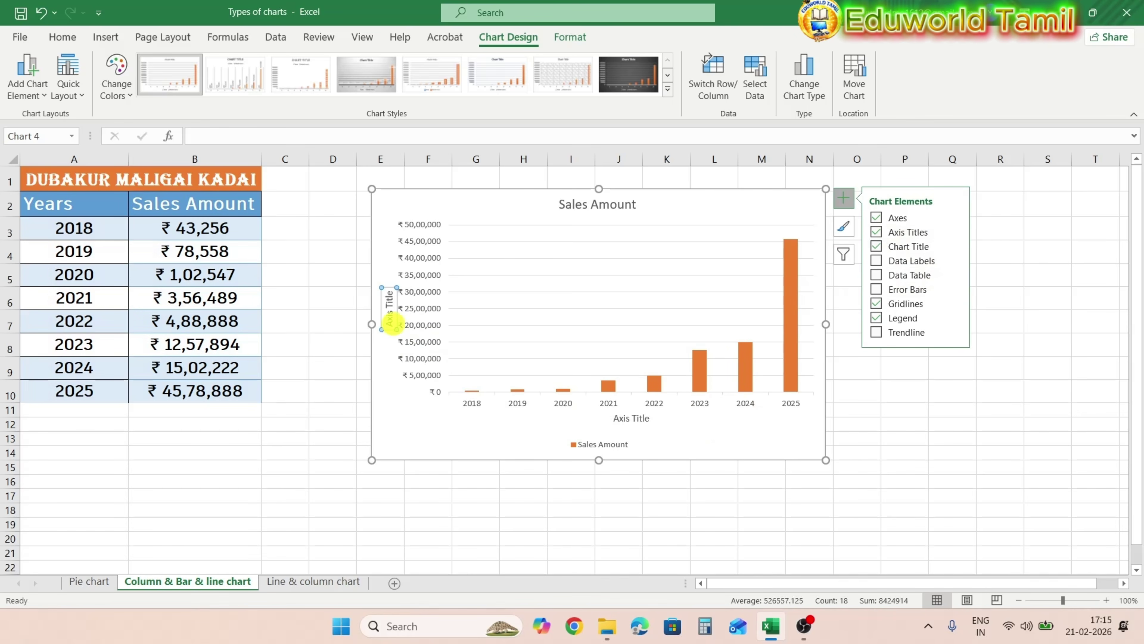
{"action": "left_click", "coordinate": [395, 311]}
{"action": "left_click_drag", "start_coordinate": [395, 310], "coordinate": [447, 306]}
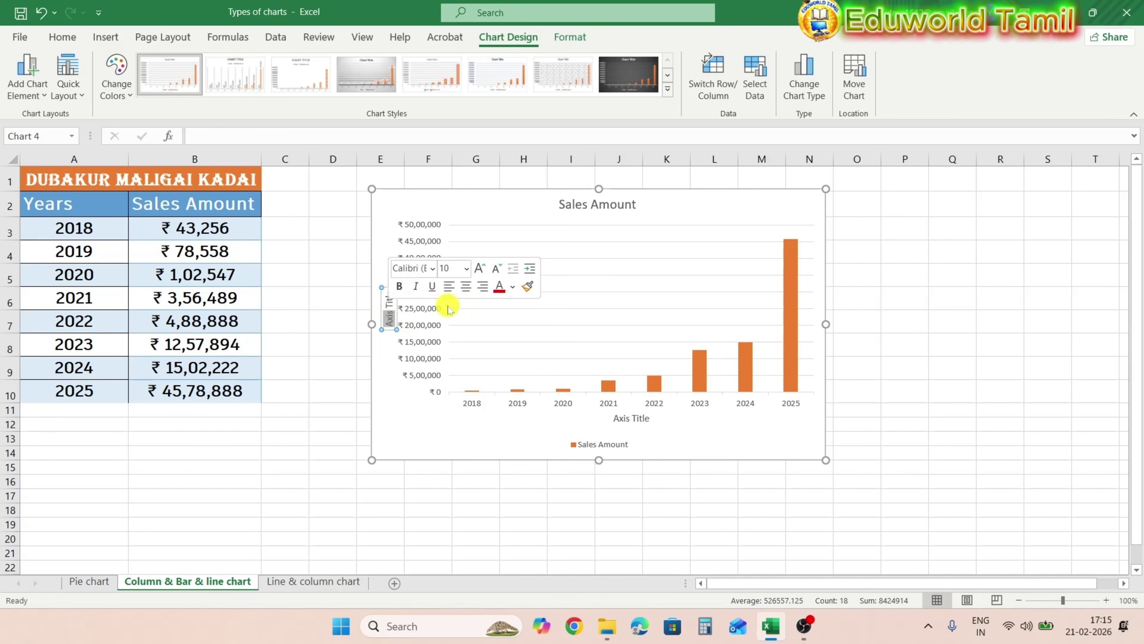
{"action": "key", "text": "Delete"}
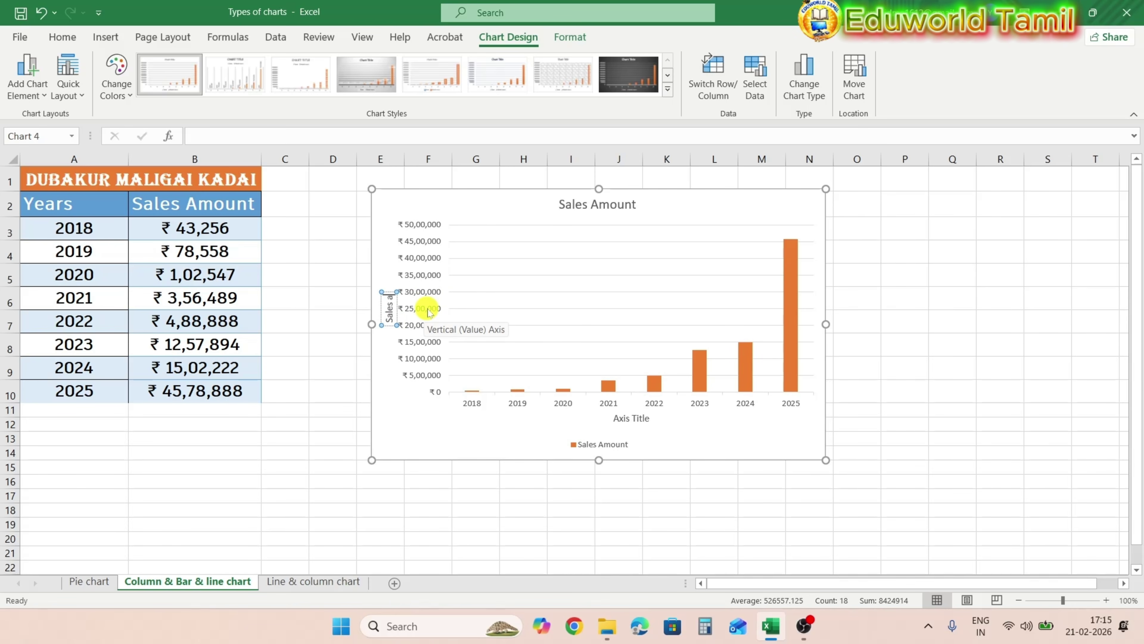
{"action": "type", "text": "Sales amount in Rs"}
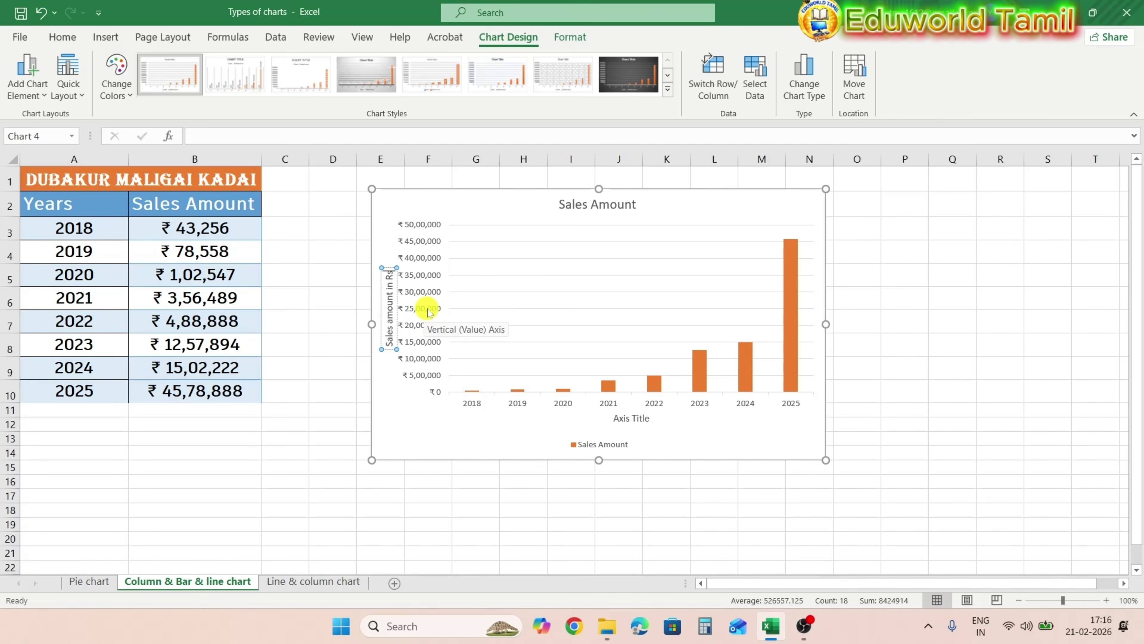
Rename the horizontal axis title "Years"
{"action": "left_click", "coordinate": [636, 420]}
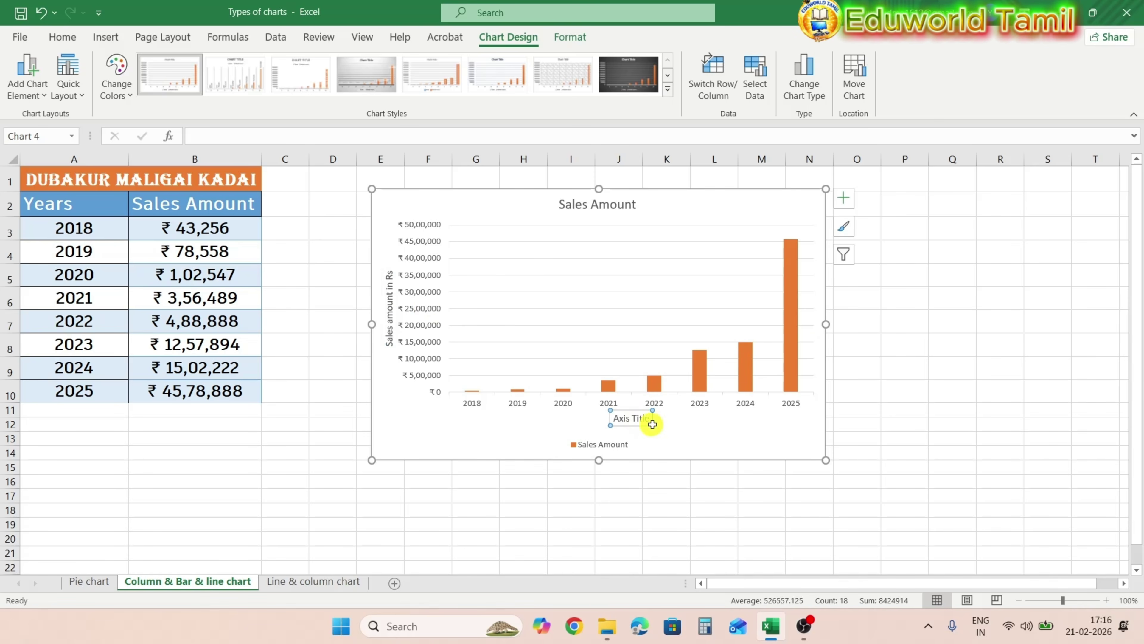
{"action": "left_click_drag", "start_coordinate": [634, 417], "coordinate": [606, 414]}
{"action": "type", "text": "Years"}
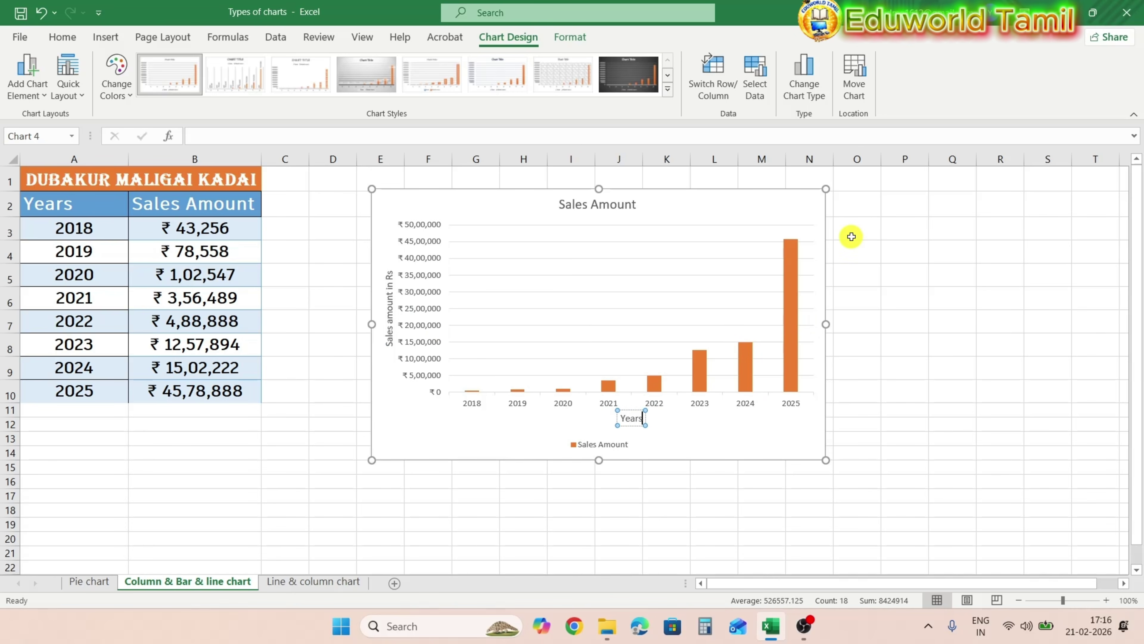
{"action": "left_click", "coordinate": [553, 436]}
Check the chart title's position options and add data labels to the Sales Amount columns
{"action": "left_click", "coordinate": [844, 198]}
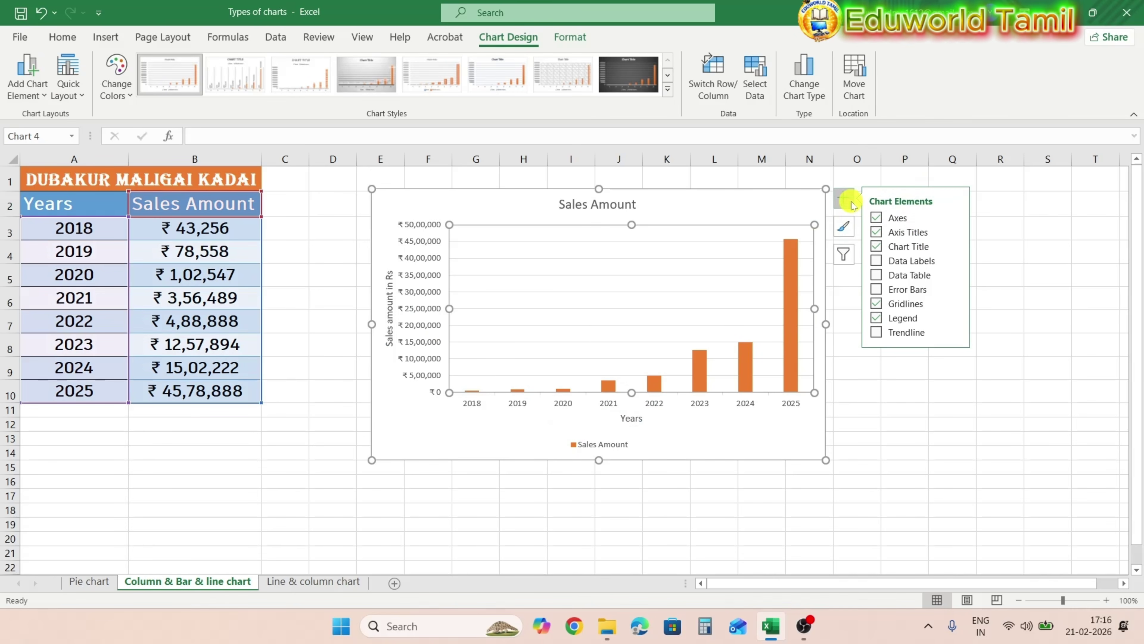
{"action": "left_click", "coordinate": [956, 245]}
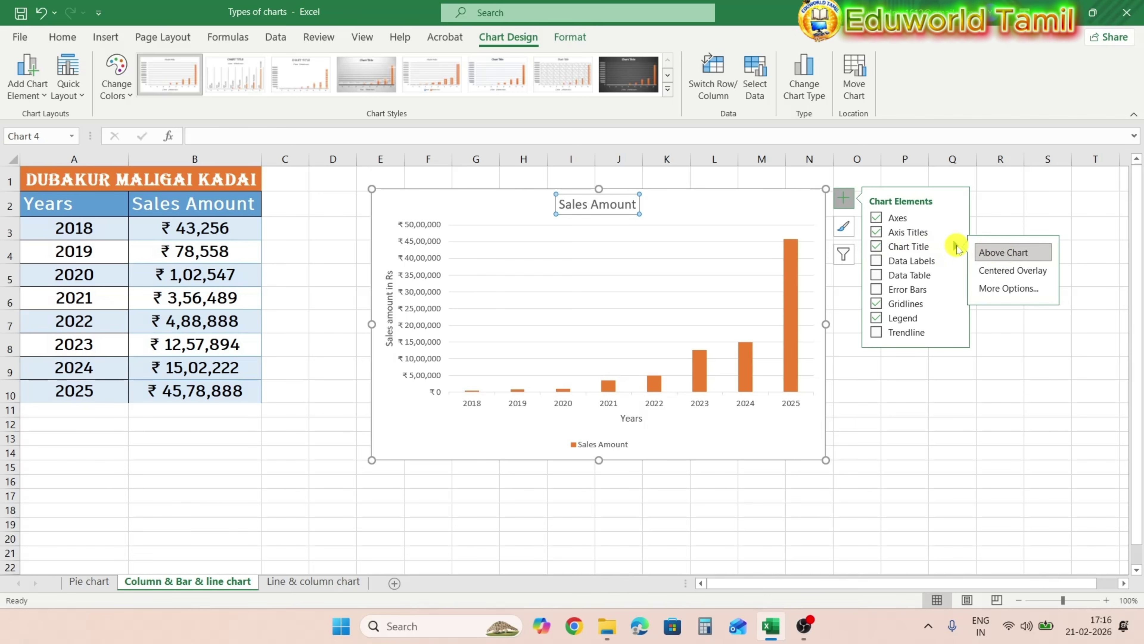
{"action": "left_click", "coordinate": [877, 261]}
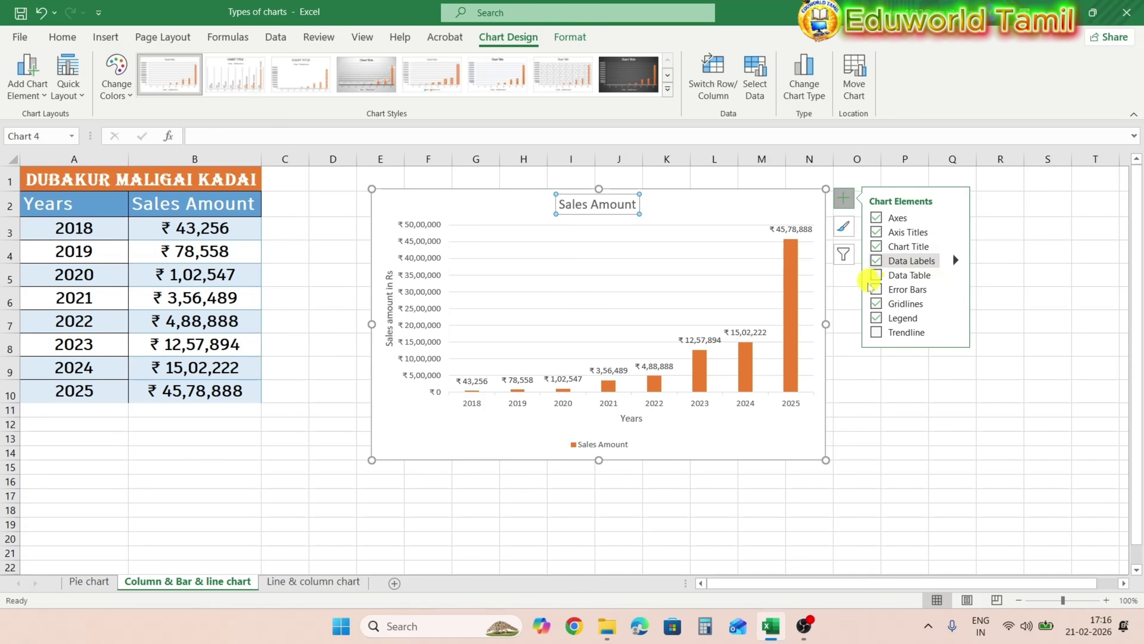
{"action": "mouse_move", "coordinate": [797, 281]}
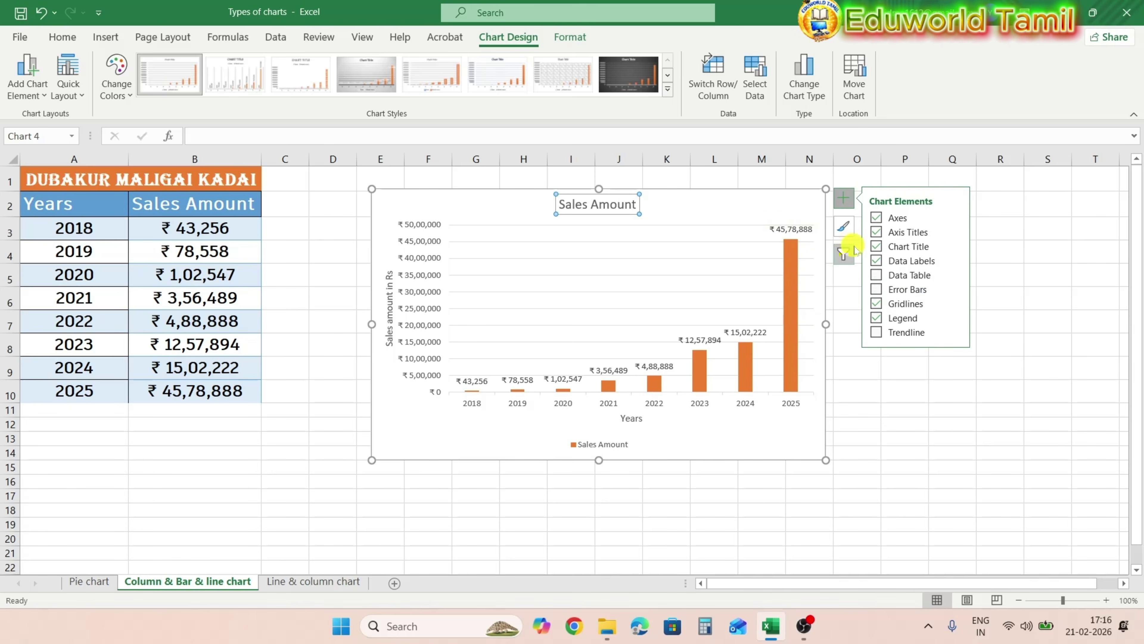
Remove the data labels from the column chart and try its data table on and off
{"action": "left_click", "coordinate": [877, 275]}
{"action": "left_click", "coordinate": [877, 275]}
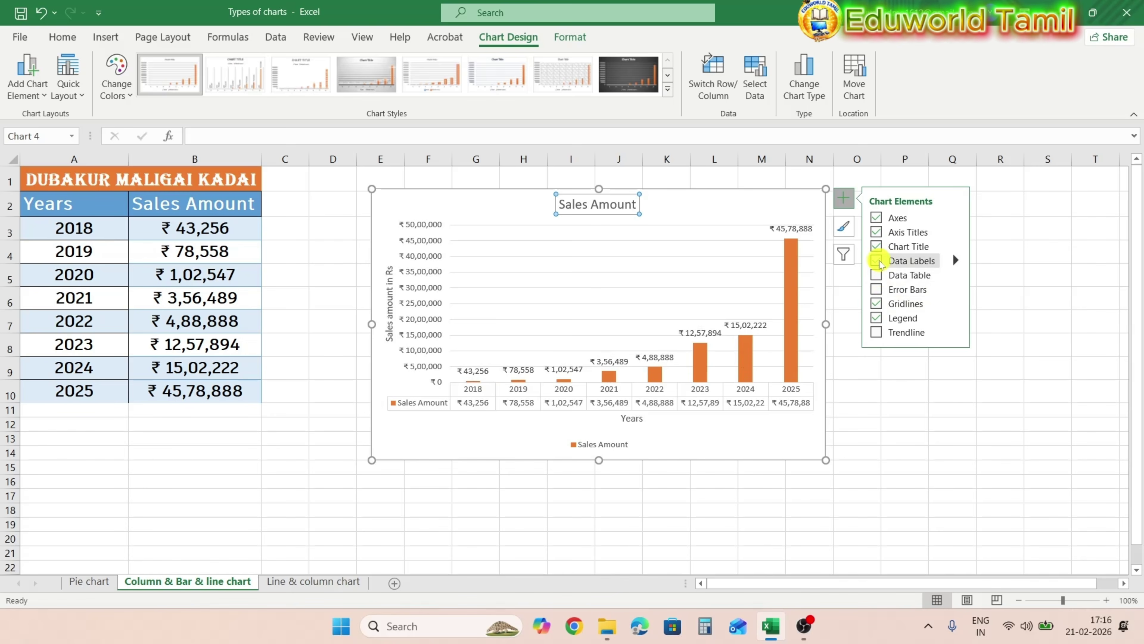
{"action": "left_click", "coordinate": [877, 261]}
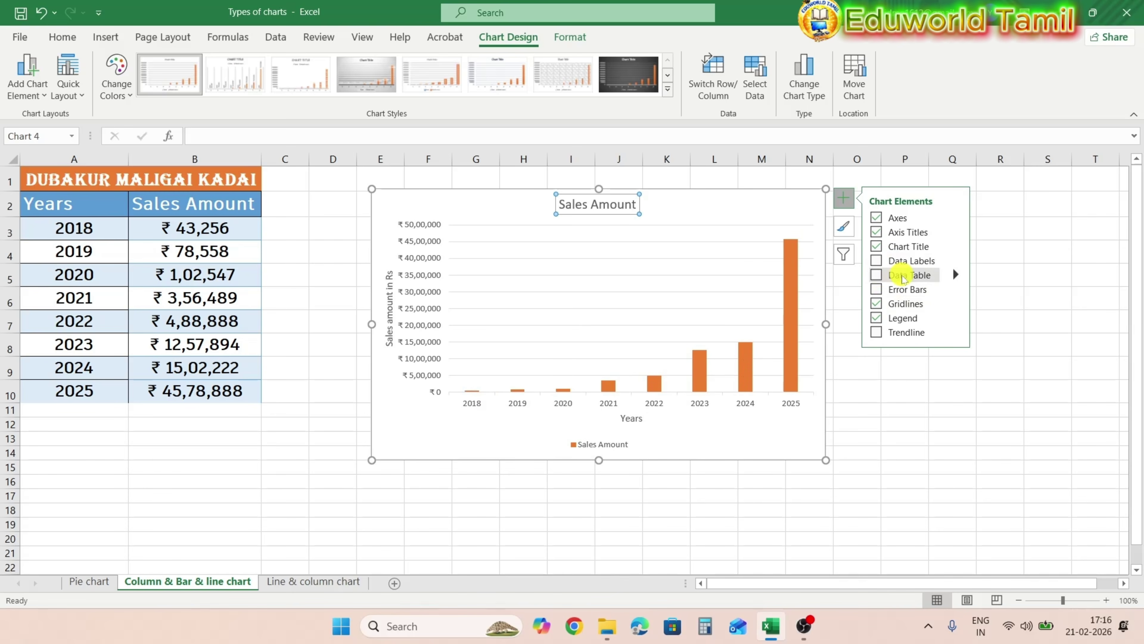
{"action": "left_click", "coordinate": [877, 275]}
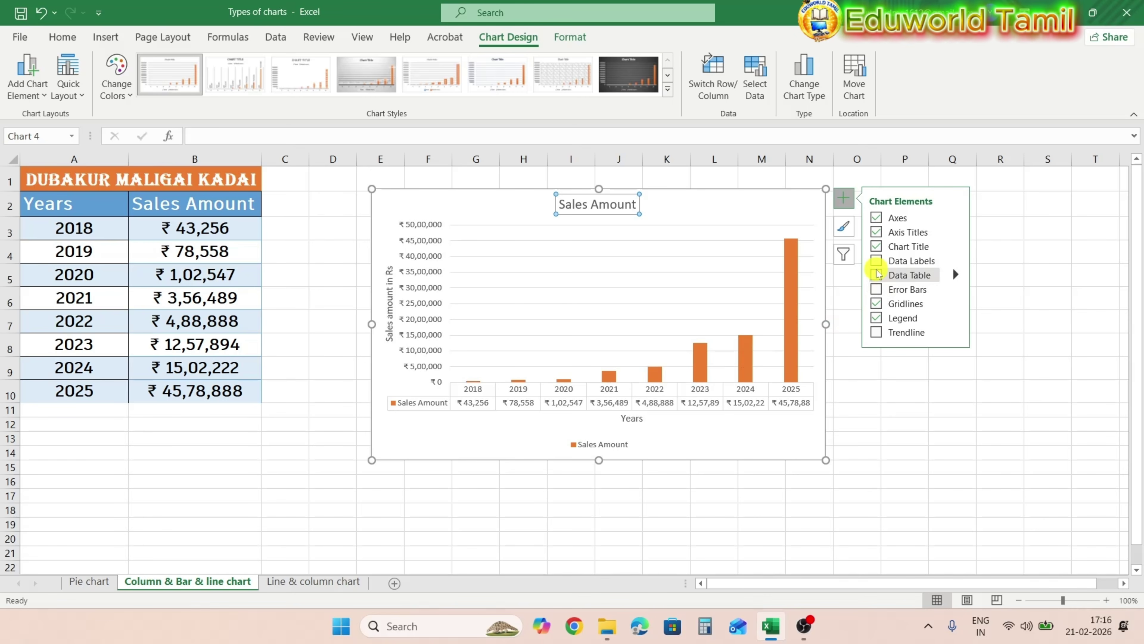
{"action": "left_click", "coordinate": [877, 275]}
Try error bars and a trendline on the column chart and hide the gridlines, reverting each change
{"action": "left_click", "coordinate": [877, 289]}
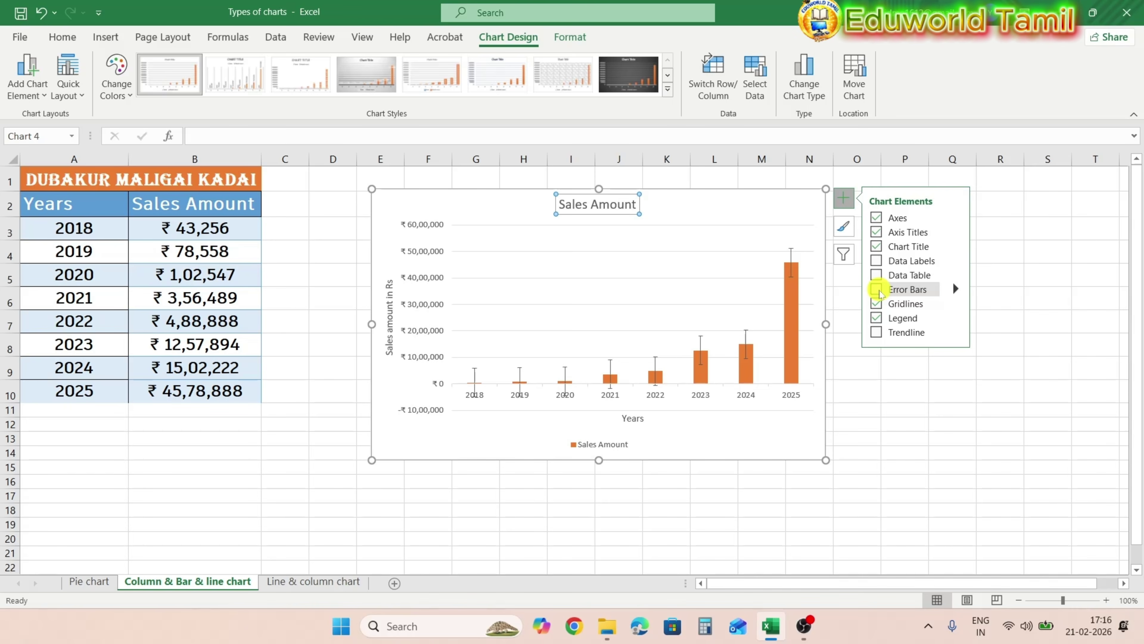
{"action": "left_click", "coordinate": [877, 290]}
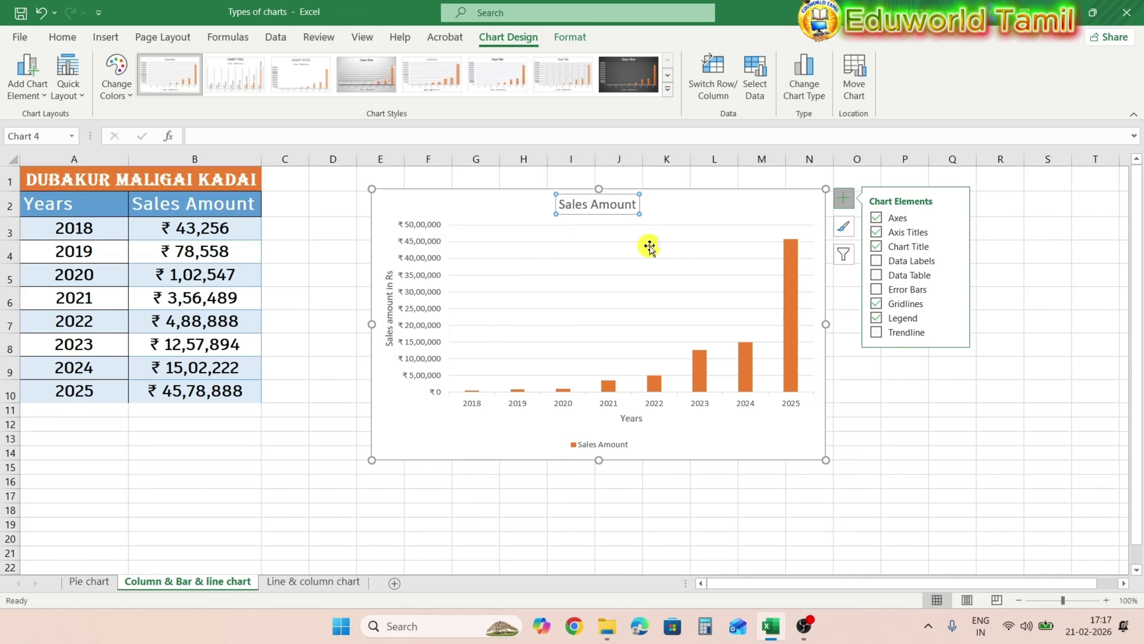
{"action": "left_click", "coordinate": [876, 305]}
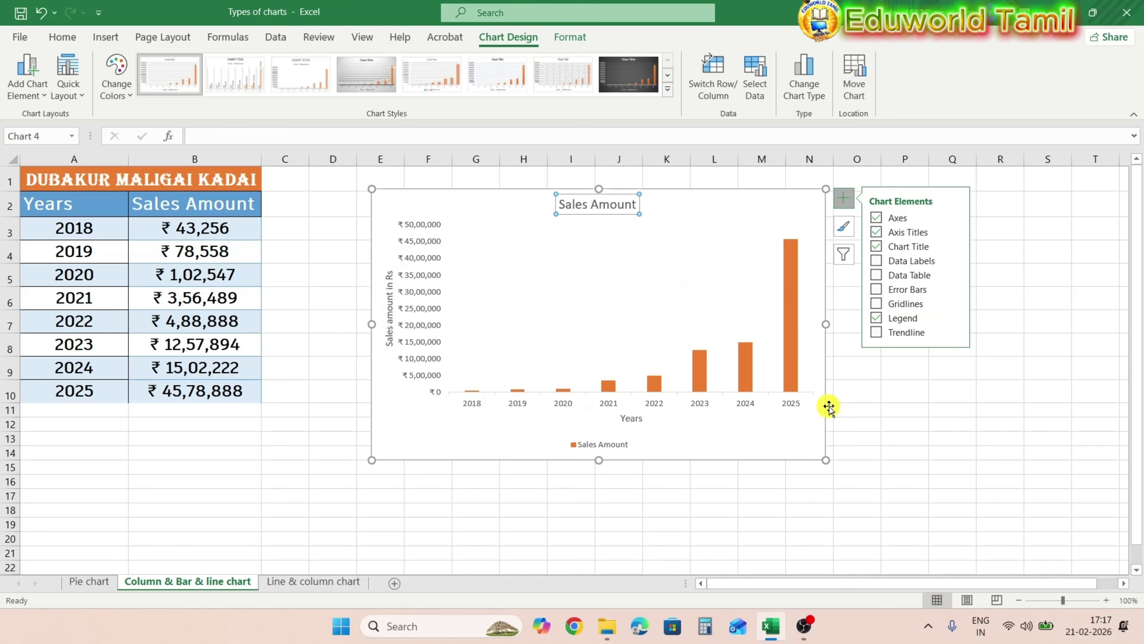
{"action": "left_click", "coordinate": [876, 303]}
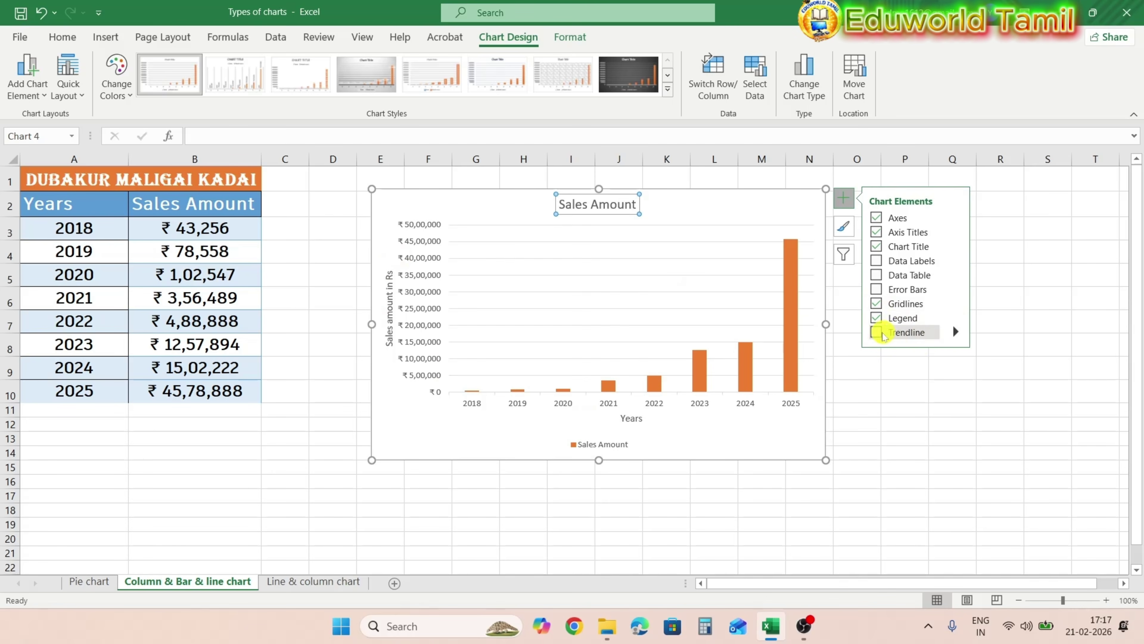
{"action": "left_click", "coordinate": [878, 333]}
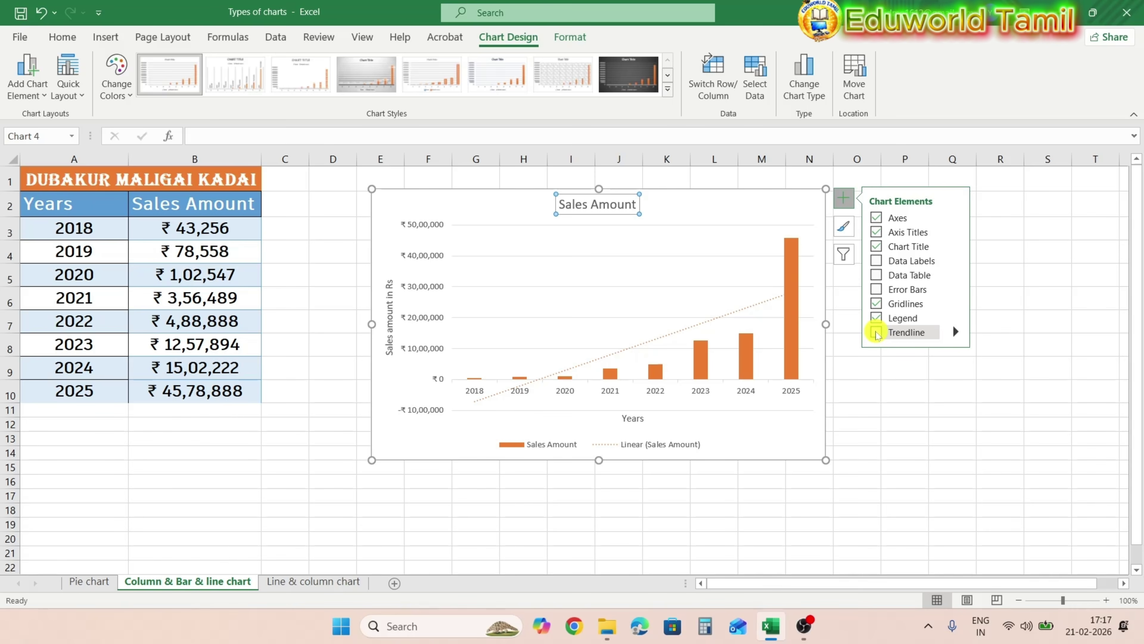
{"action": "left_click", "coordinate": [876, 333]}
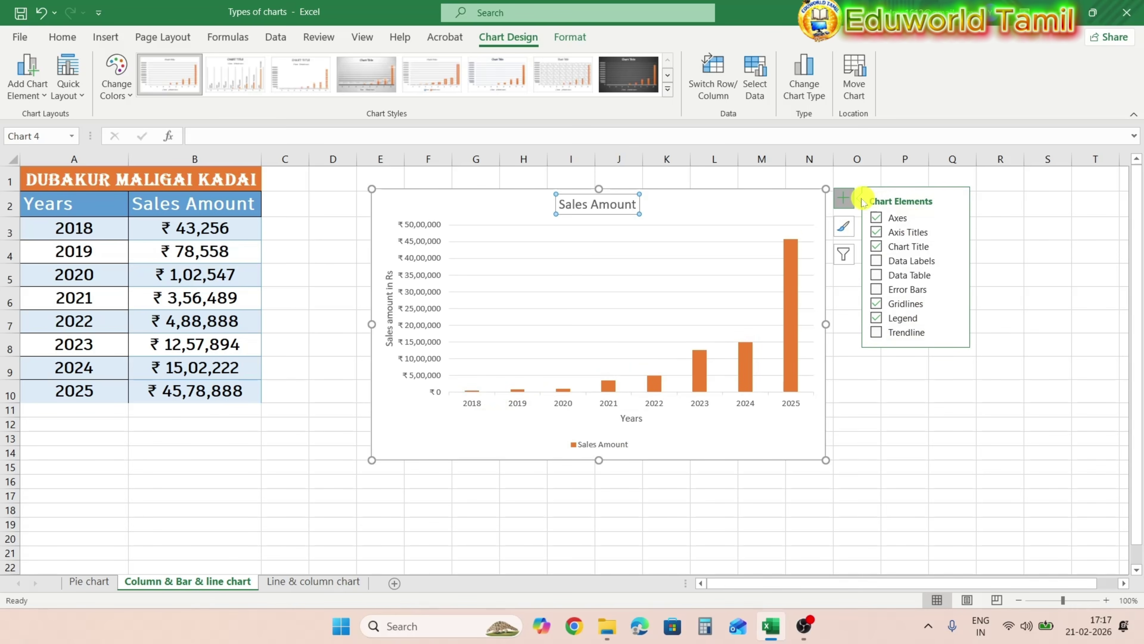
Apply the dark grey chart style and the third Colorful palette, which starts with orange and yellow, to the column chart
{"action": "left_click", "coordinate": [844, 226]}
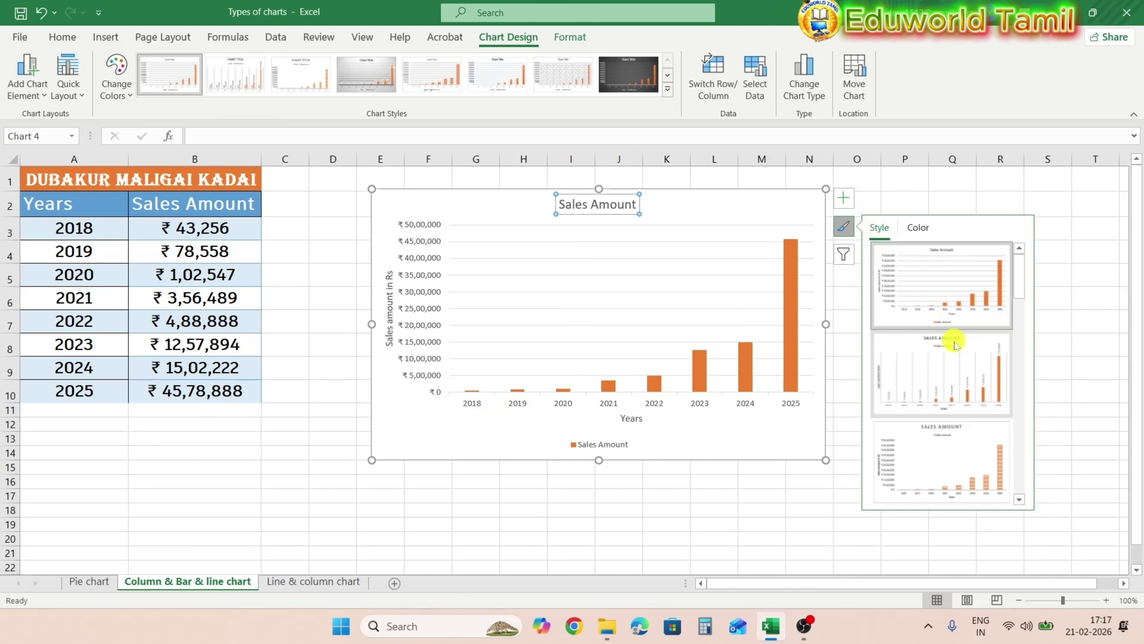
{"action": "scroll", "coordinate": [951, 341], "scroll_direction": "down", "scroll_amount": 2}
{"action": "left_click", "coordinate": [951, 472]}
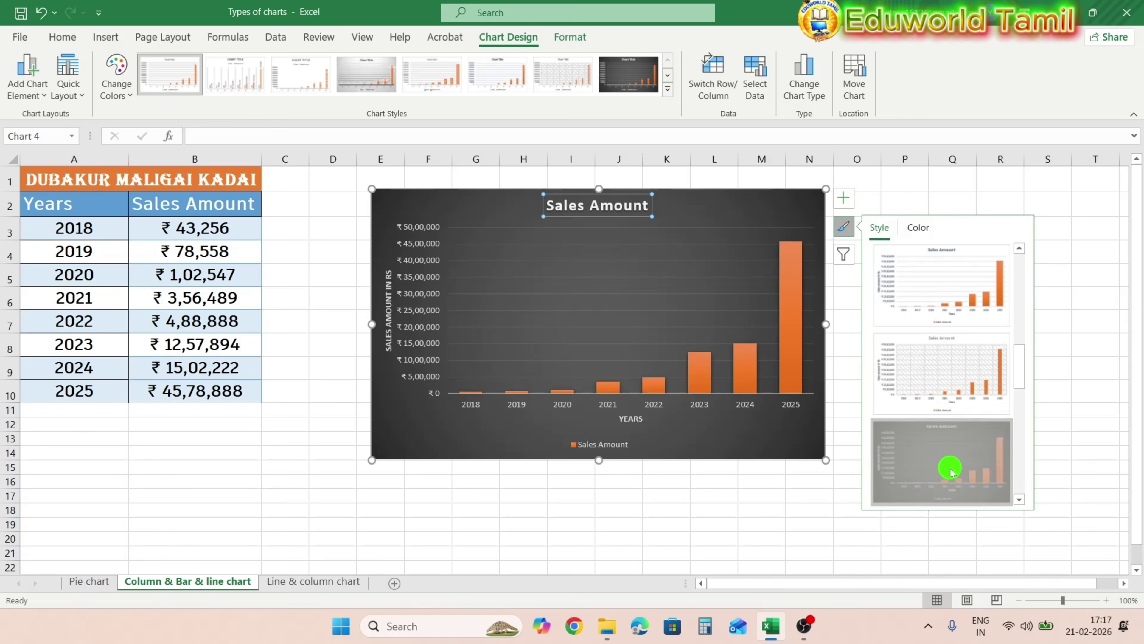
{"action": "left_click", "coordinate": [917, 227]}
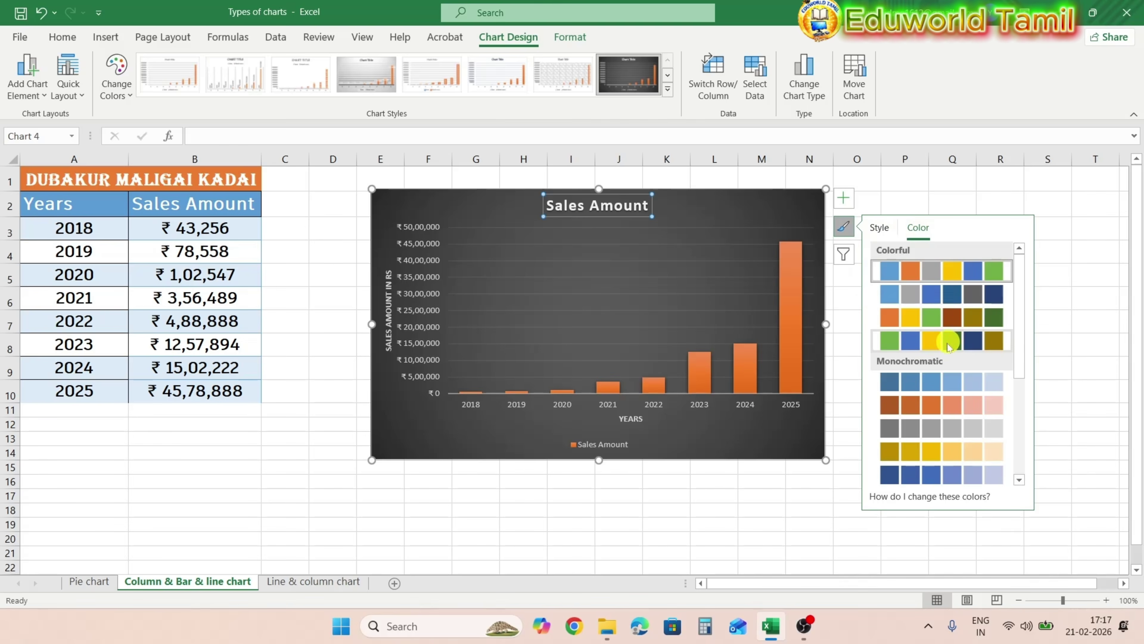
{"action": "left_click", "coordinate": [919, 322]}
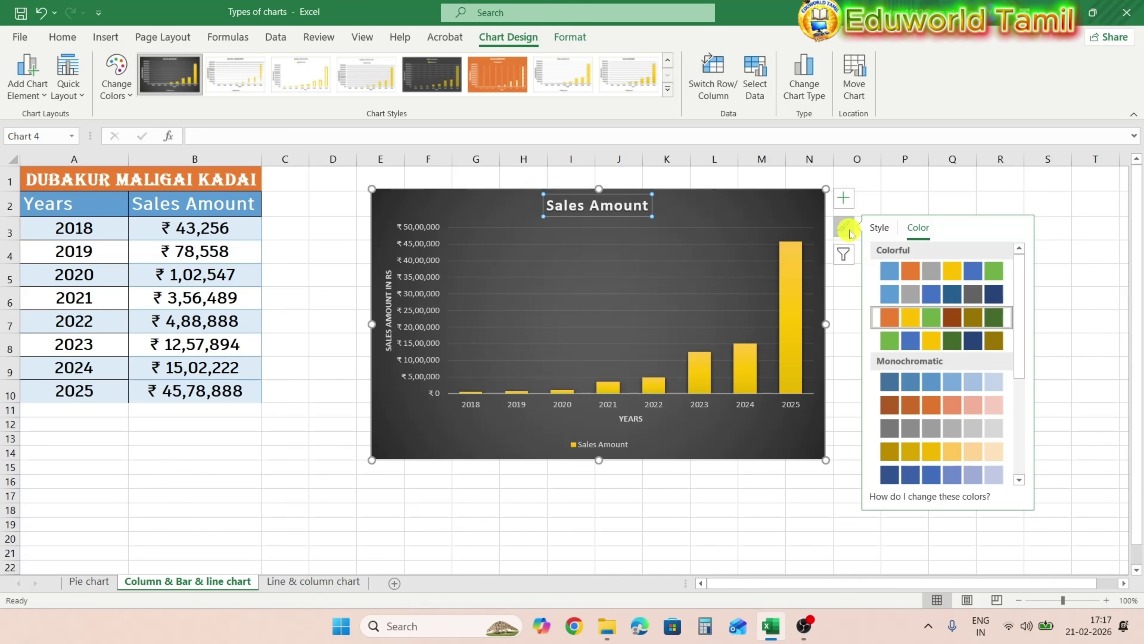
Review the series and year categories in the chart filter and in the Select Data Source settings, leaving them as they are
{"action": "left_click", "coordinate": [846, 255]}
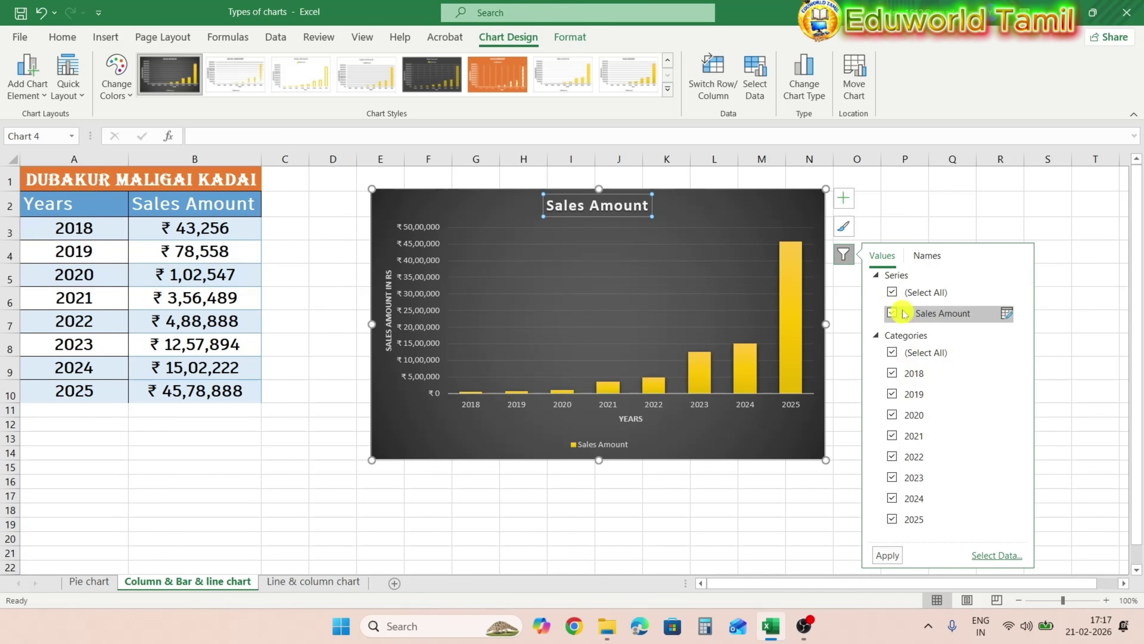
{"action": "left_click", "coordinate": [974, 236]}
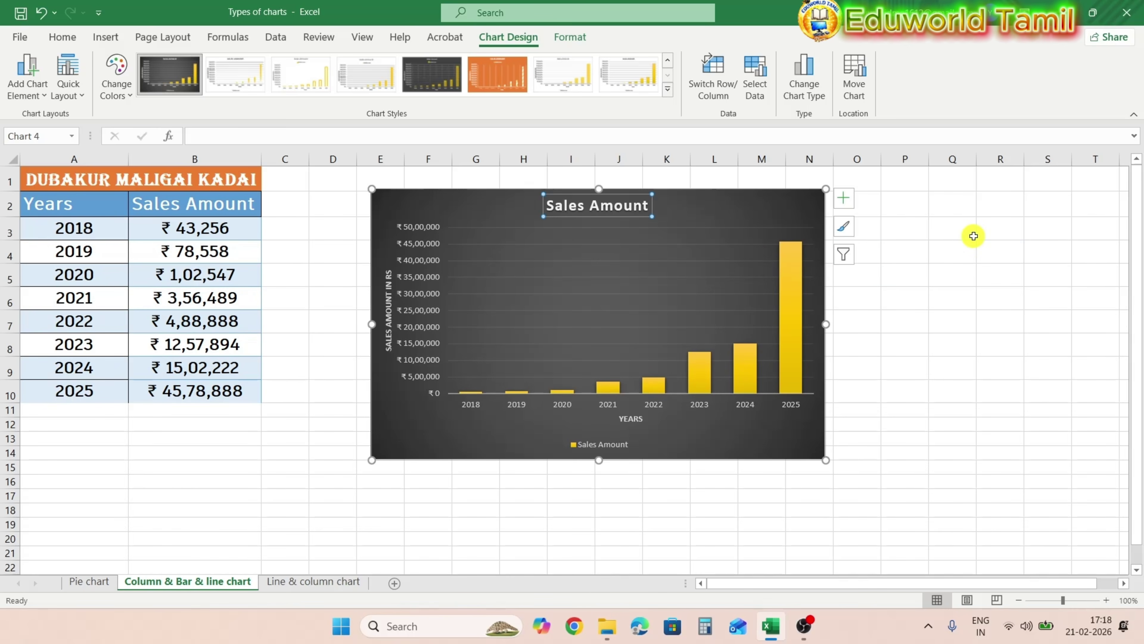
{"action": "mouse_move", "coordinate": [786, 251]}
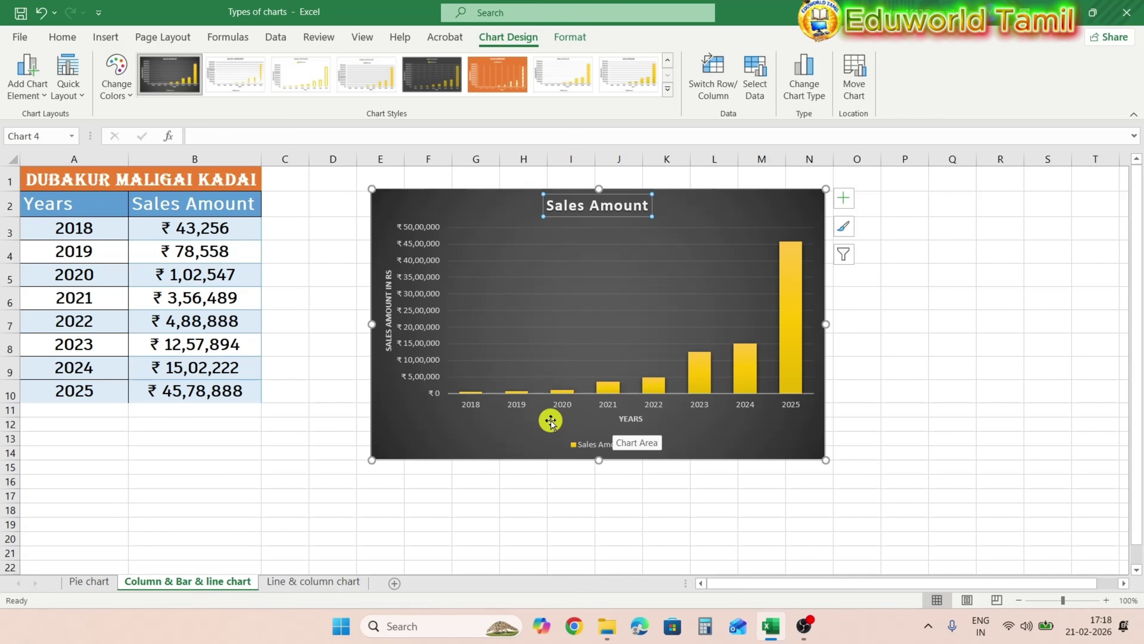
{"action": "right_click", "coordinate": [567, 396]}
{"action": "left_click", "coordinate": [560, 304]}
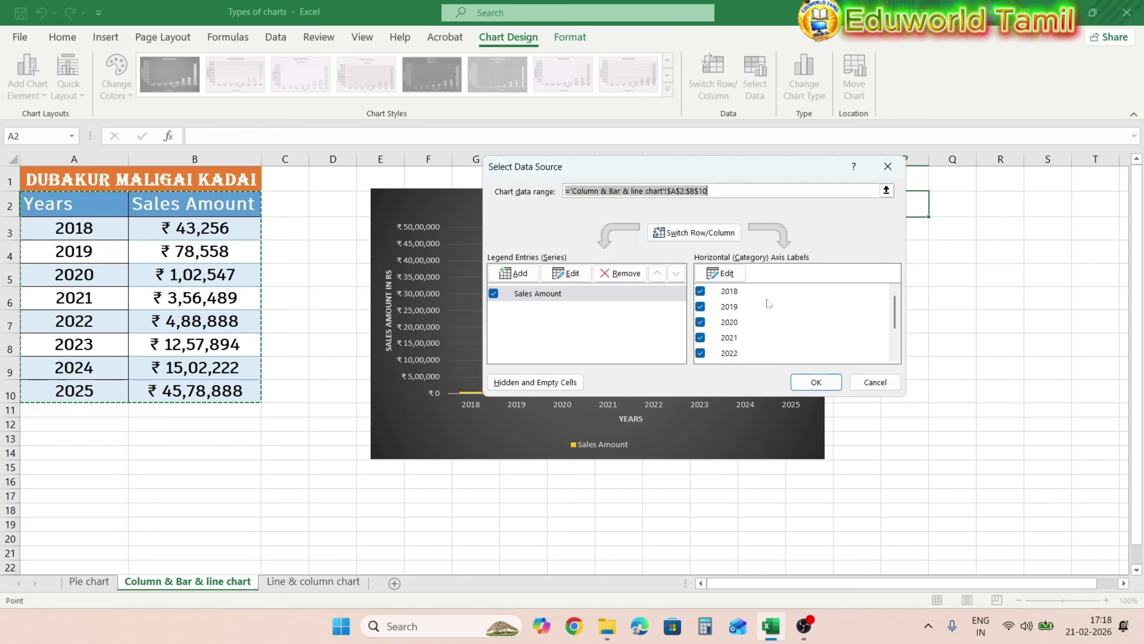
{"action": "left_click", "coordinate": [817, 382]}
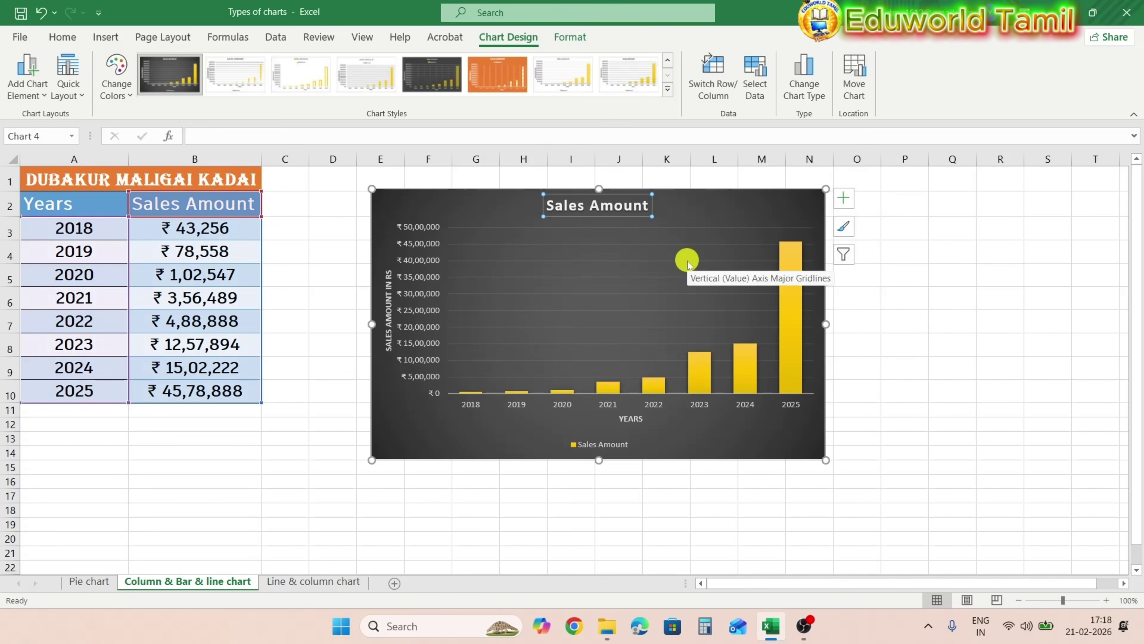
{"action": "left_click", "coordinate": [907, 322]}
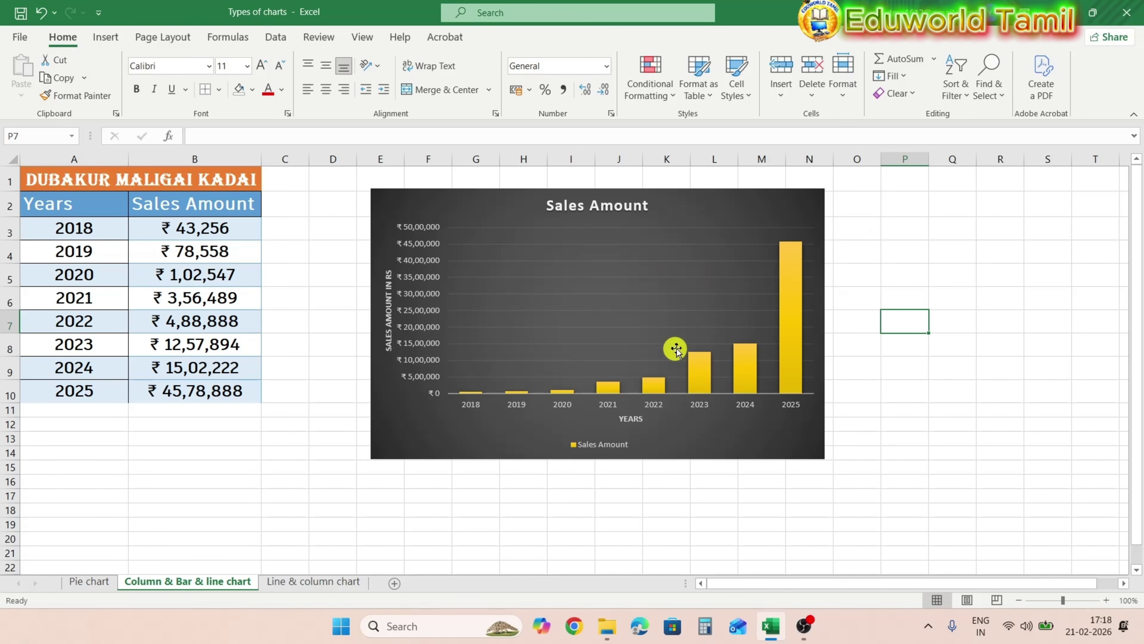
Change the column chart to a Clustered Bar chart, using the variant with a separate coloured bar for each year
{"action": "left_click", "coordinate": [730, 214]}
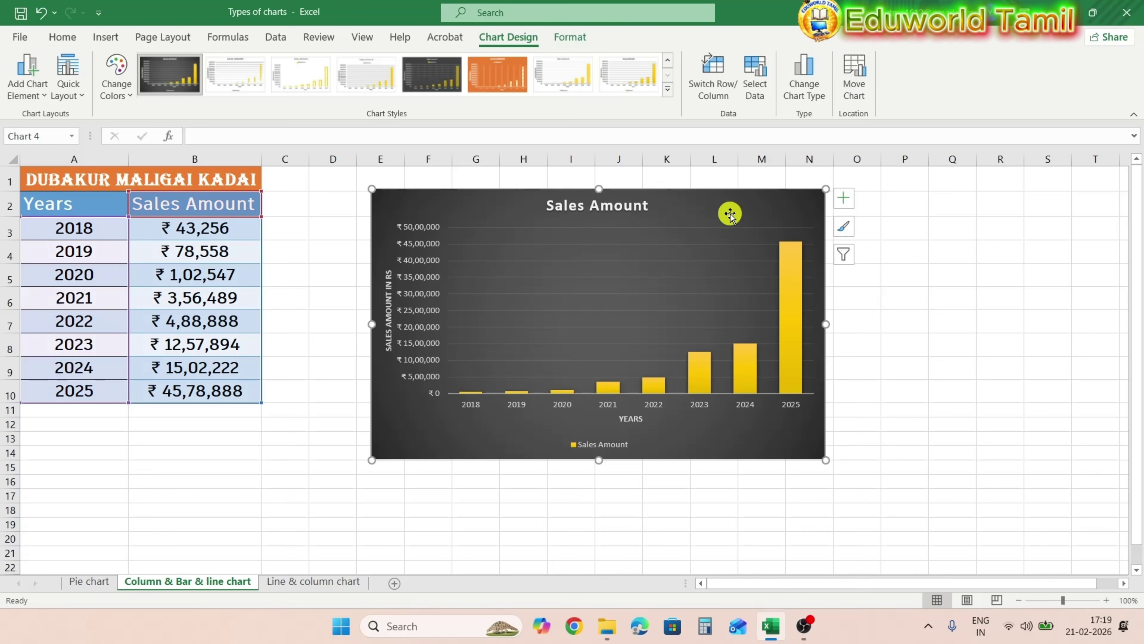
{"action": "right_click", "coordinate": [730, 215]}
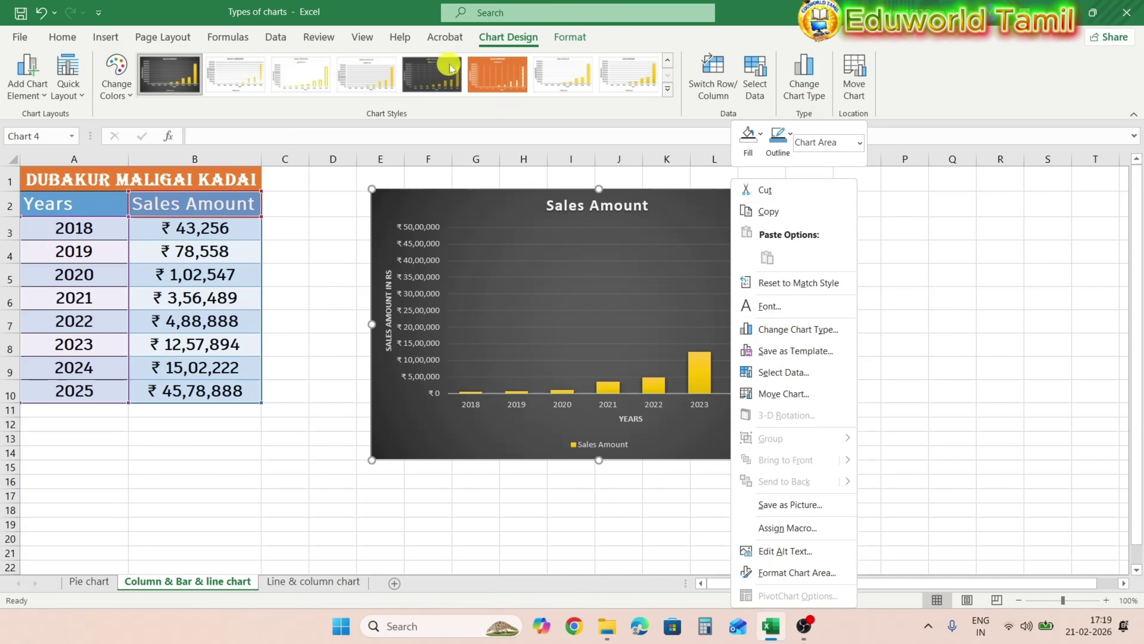
{"action": "left_click", "coordinate": [805, 91]}
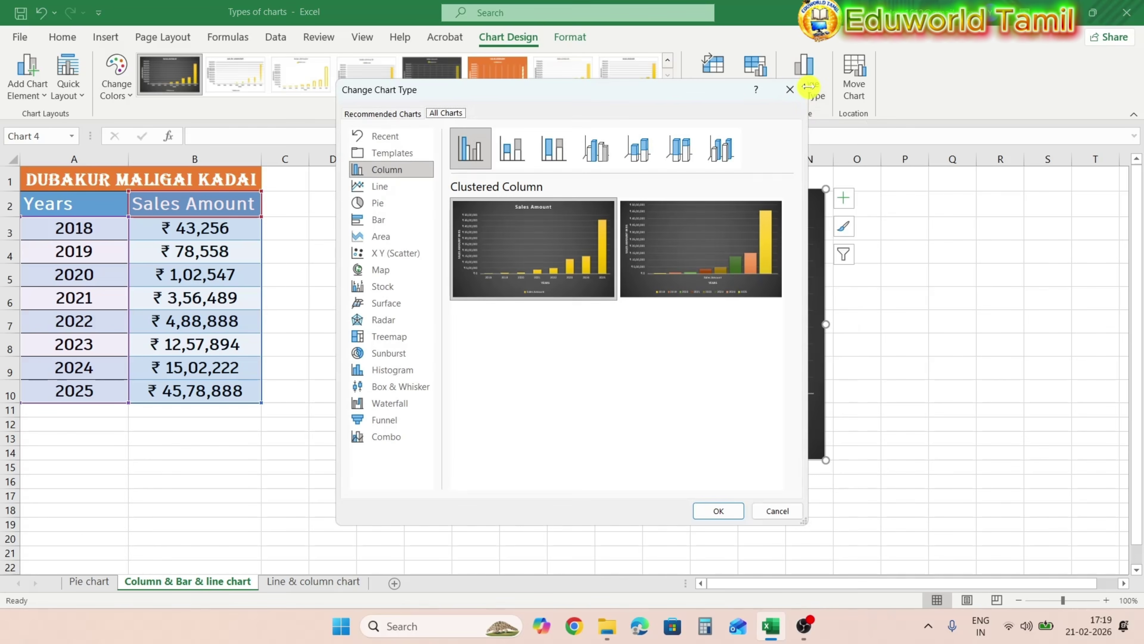
{"action": "left_click", "coordinate": [402, 228]}
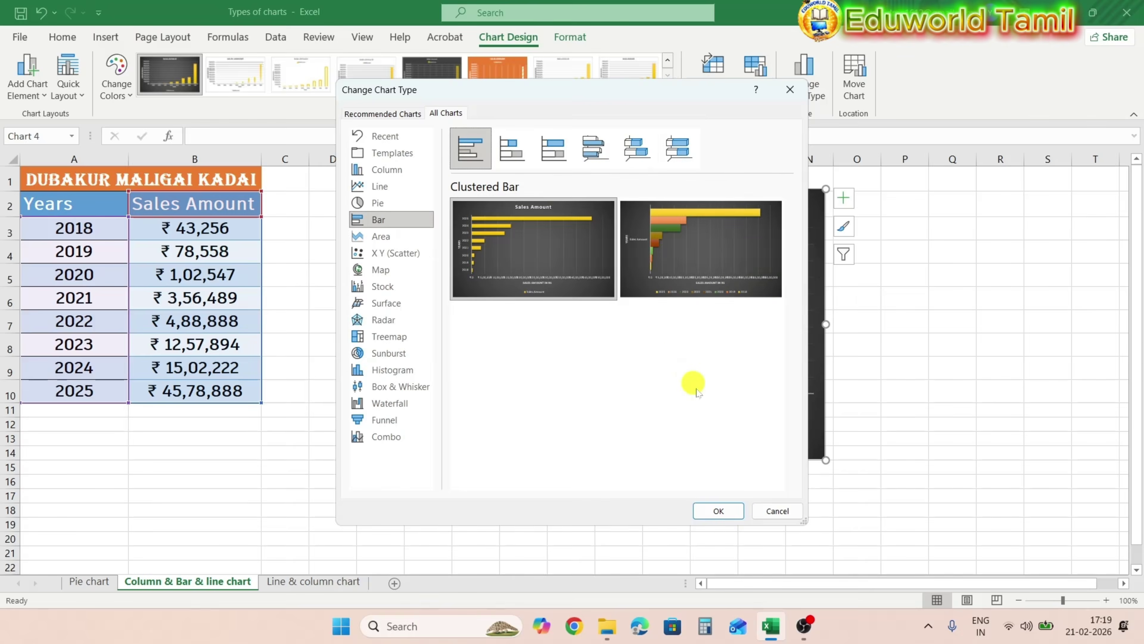
{"action": "mouse_move", "coordinate": [717, 256]}
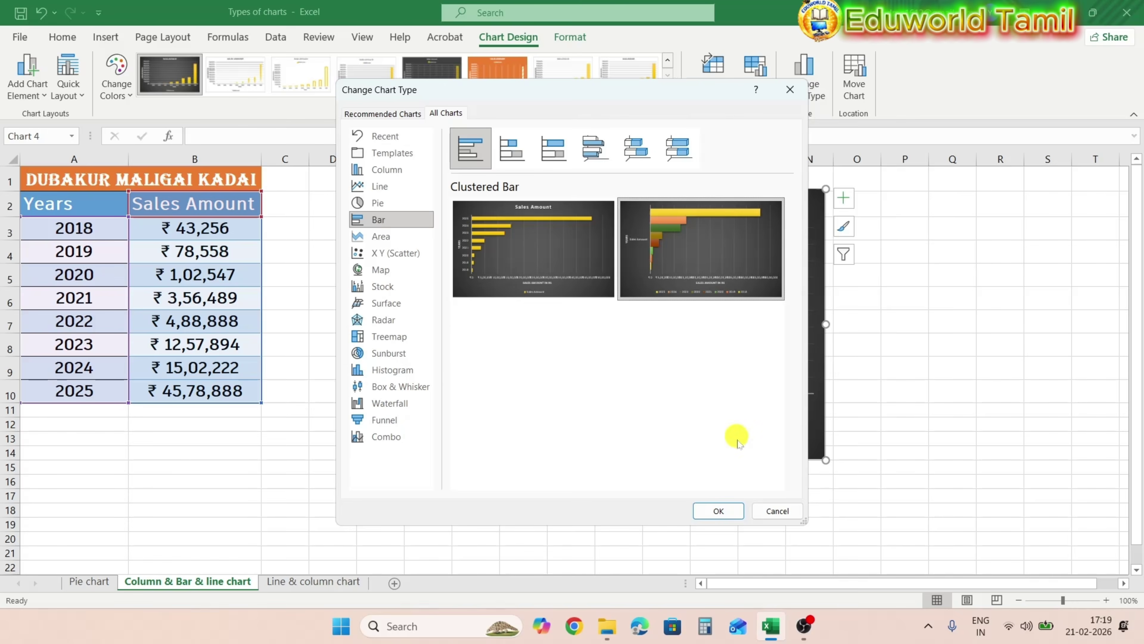
{"action": "left_click", "coordinate": [721, 511]}
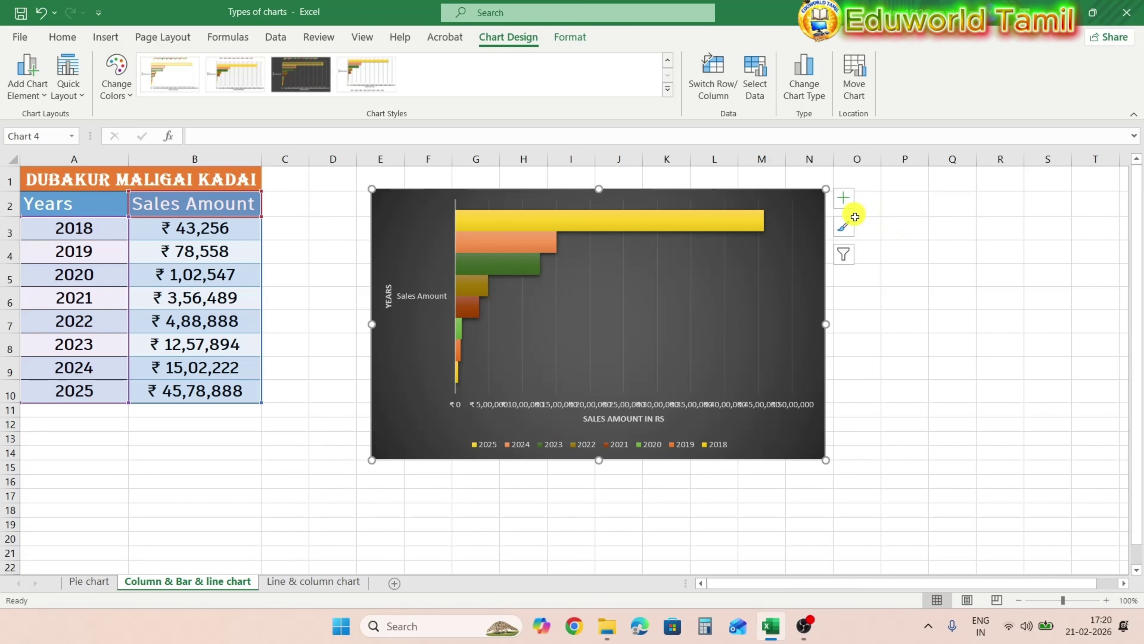
Enlarge the bar chart slightly and add the chart title "Total sales amount"
{"action": "left_click", "coordinate": [852, 201]}
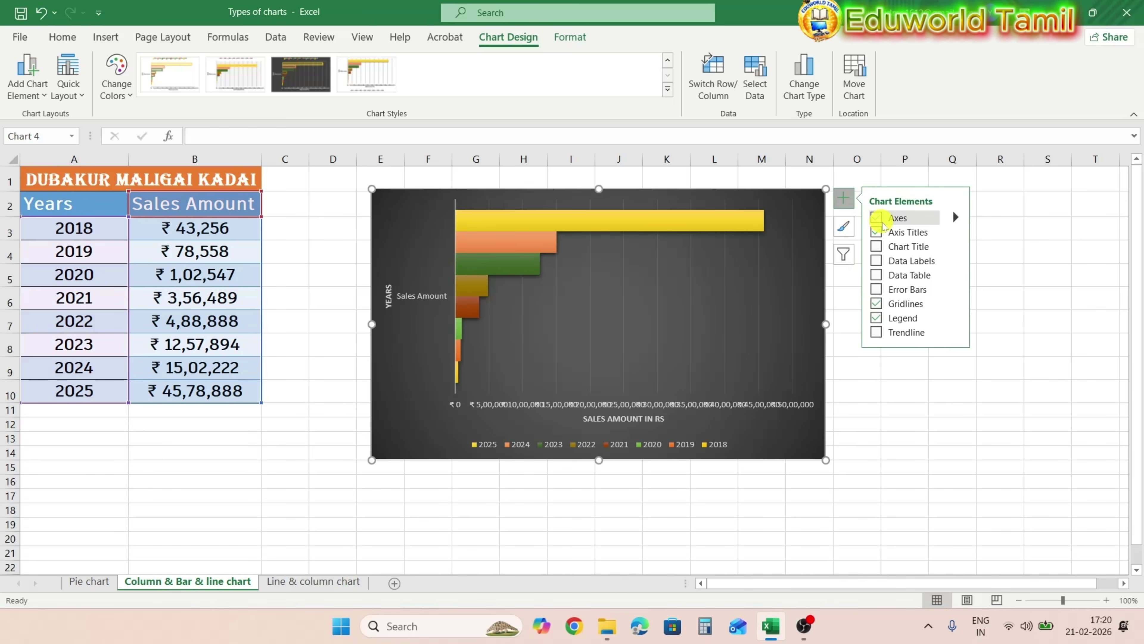
{"action": "left_click", "coordinate": [897, 218]}
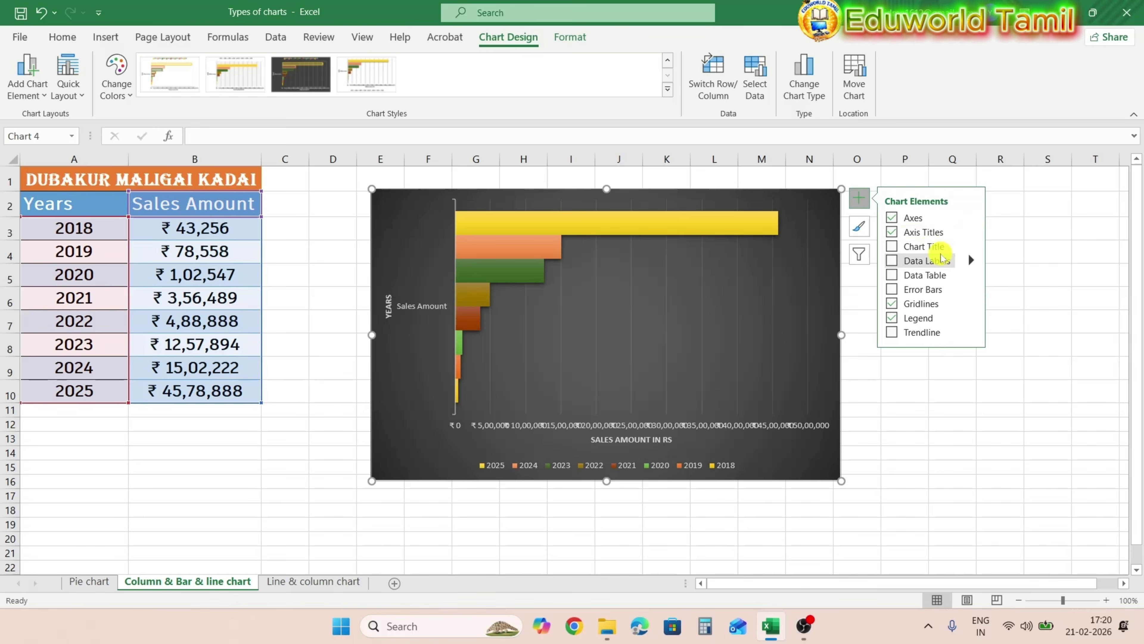
{"action": "left_click", "coordinate": [894, 246]}
{"action": "left_click_drag", "start_coordinate": [646, 213], "coordinate": [569, 205]}
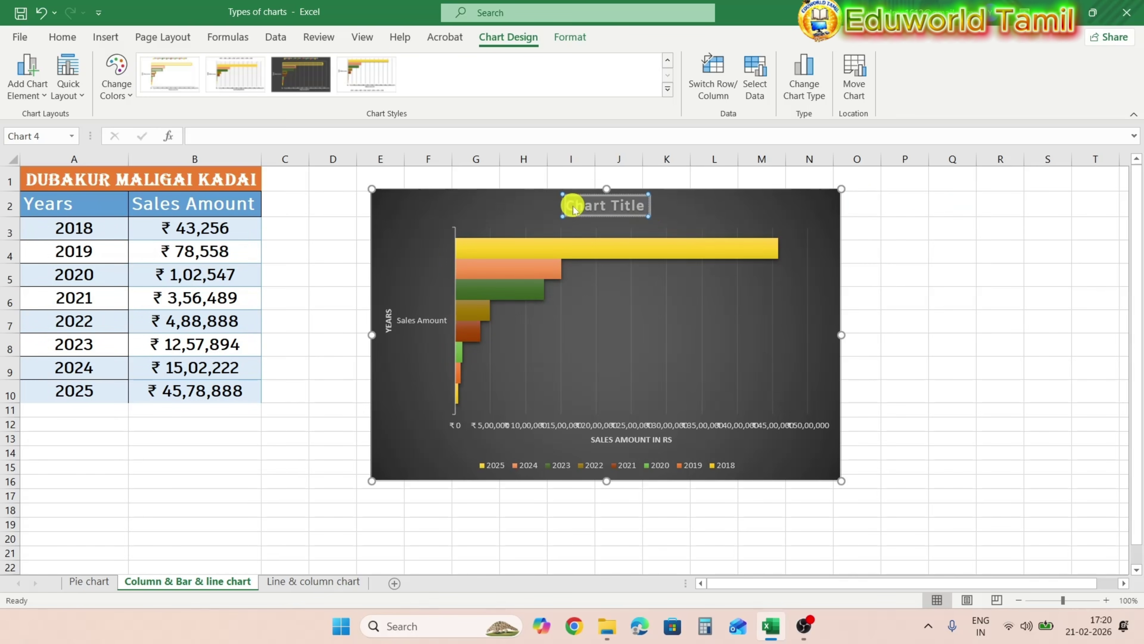
{"action": "type", "text": "Total sales amount"}
{"action": "left_click", "coordinate": [800, 232]}
{"action": "left_click", "coordinate": [807, 196]}
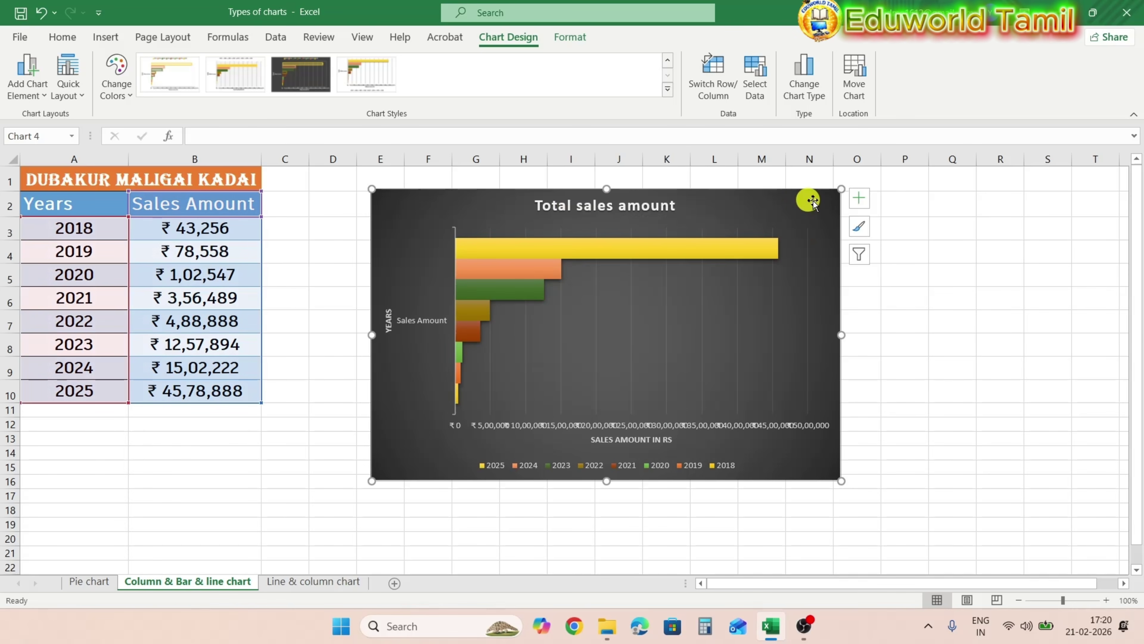
Add data labels to the yearly bars and hide the chart's primary horizontal axis, keeping the vertical one
{"action": "left_click", "coordinate": [859, 198]}
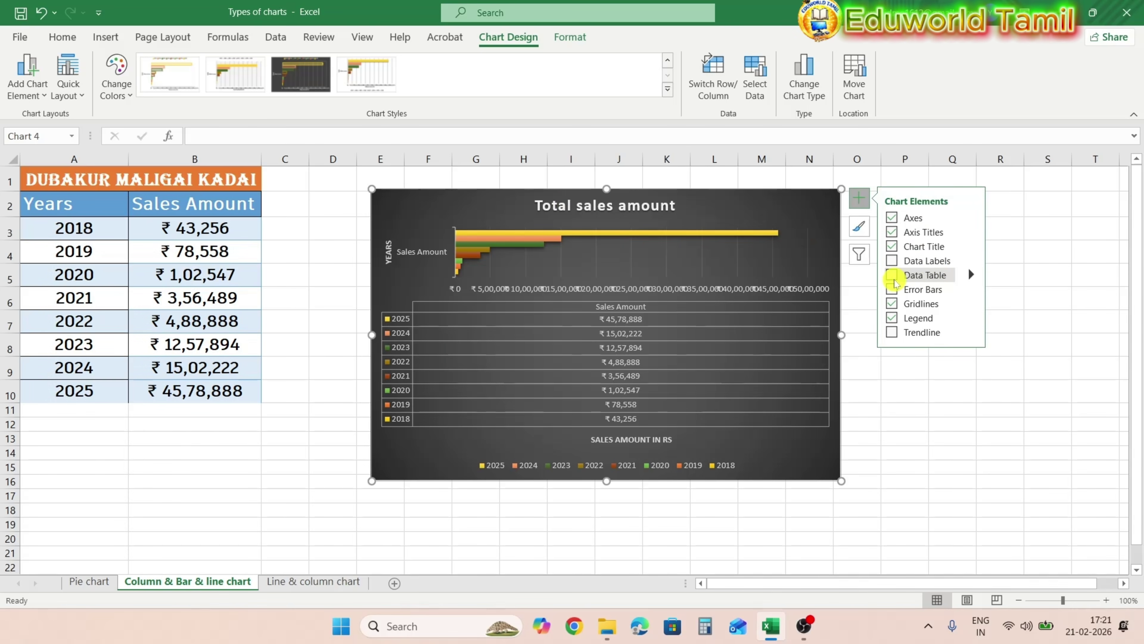
{"action": "left_click", "coordinate": [893, 261]}
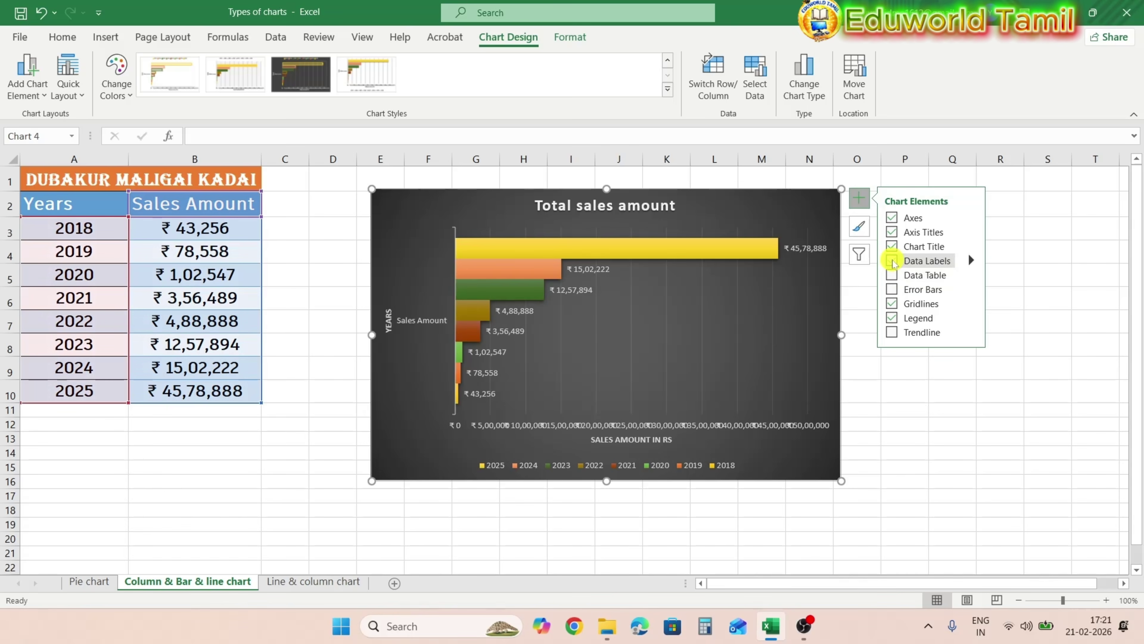
{"action": "left_click", "coordinate": [892, 219]}
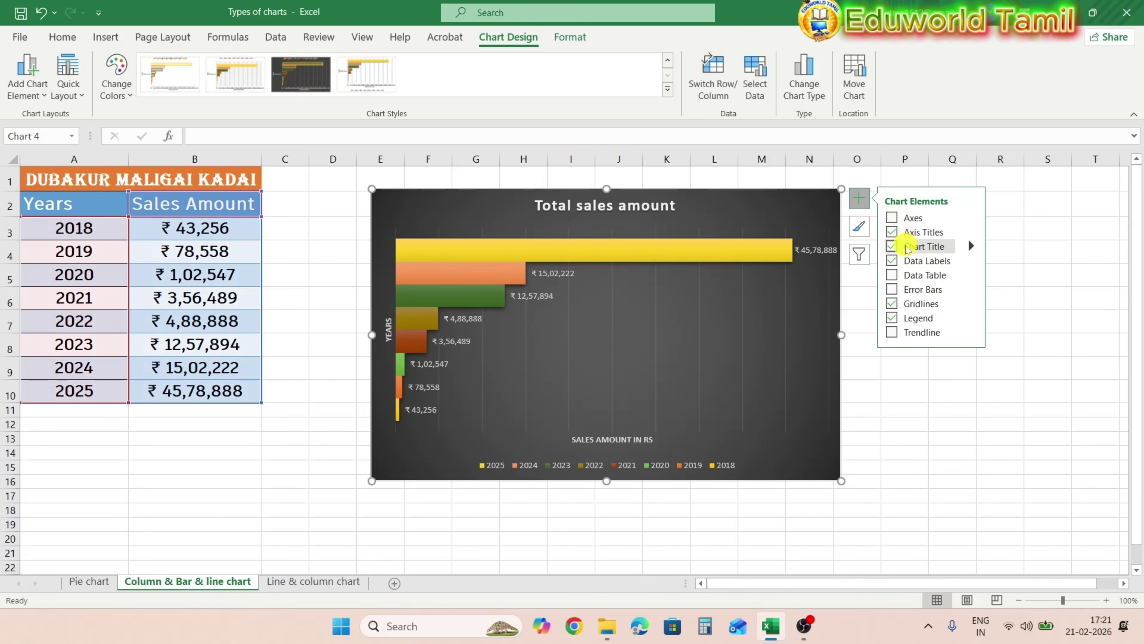
{"action": "left_click", "coordinate": [892, 217]}
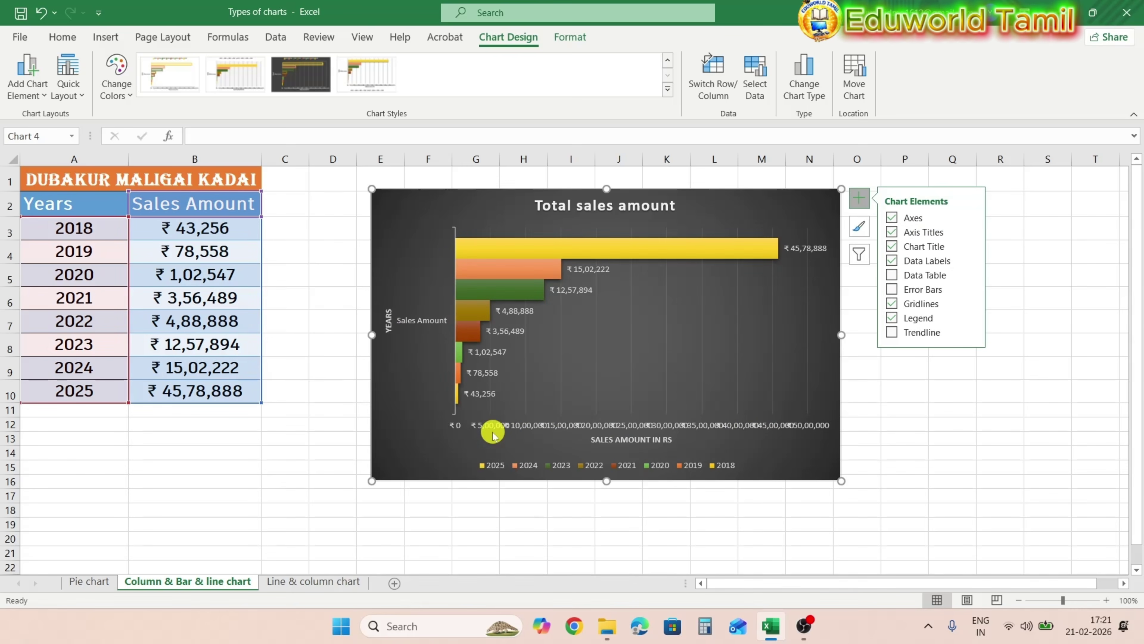
{"action": "left_click", "coordinate": [970, 218]}
{"action": "left_click", "coordinate": [998, 222]}
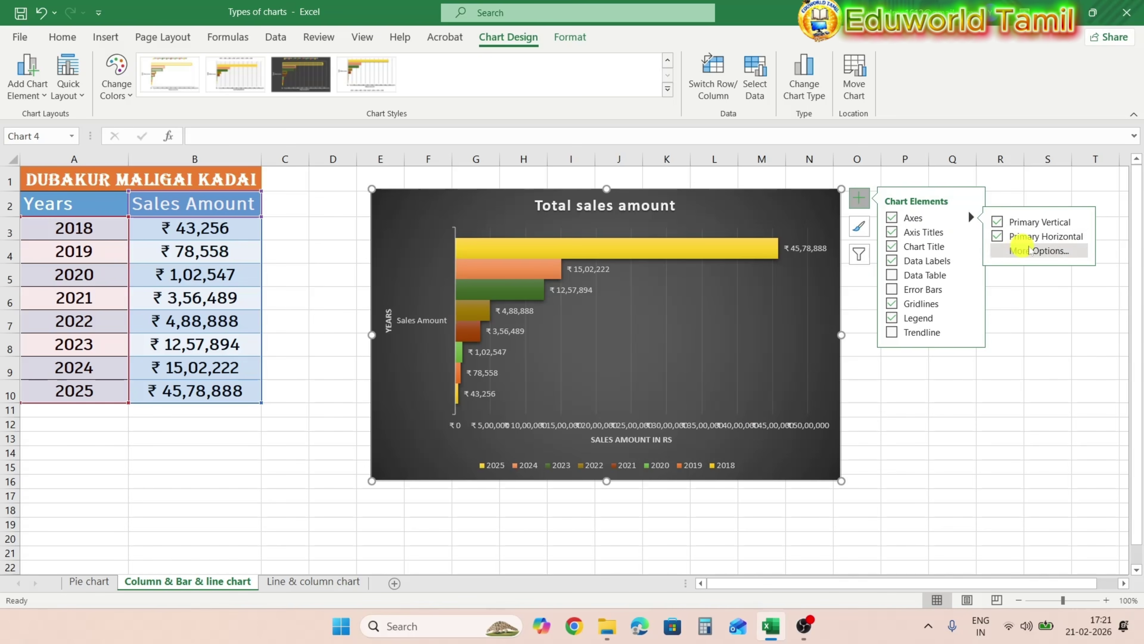
{"action": "left_click", "coordinate": [997, 237]}
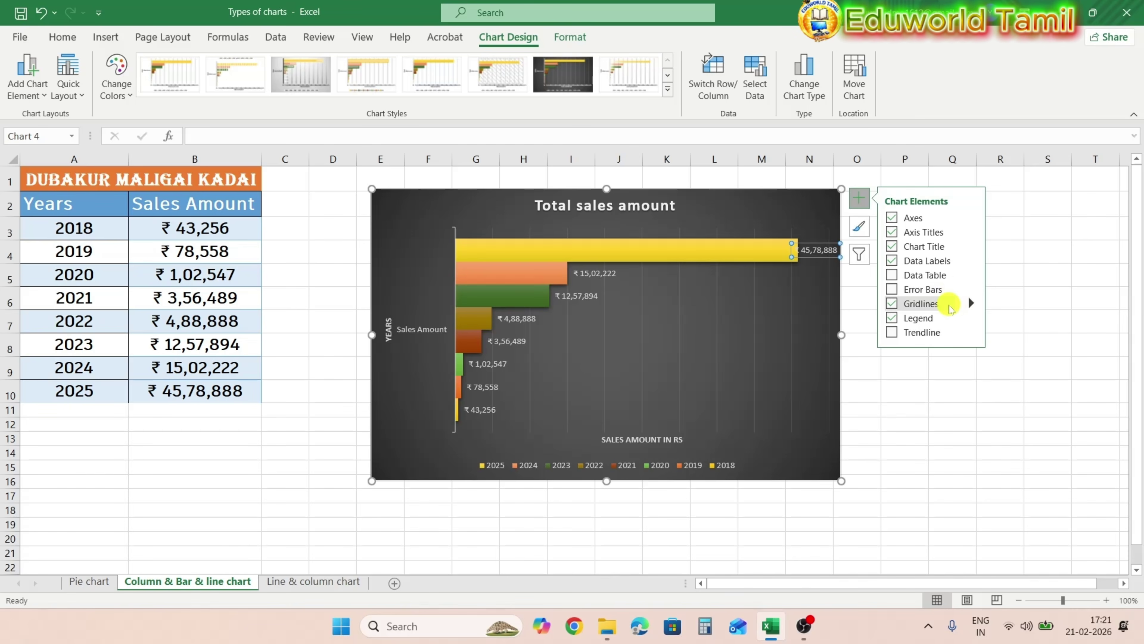
Remove the bar chart's legend and add it back below the plot with the Bottom option
{"action": "left_click", "coordinate": [896, 321]}
{"action": "left_click", "coordinate": [896, 321]}
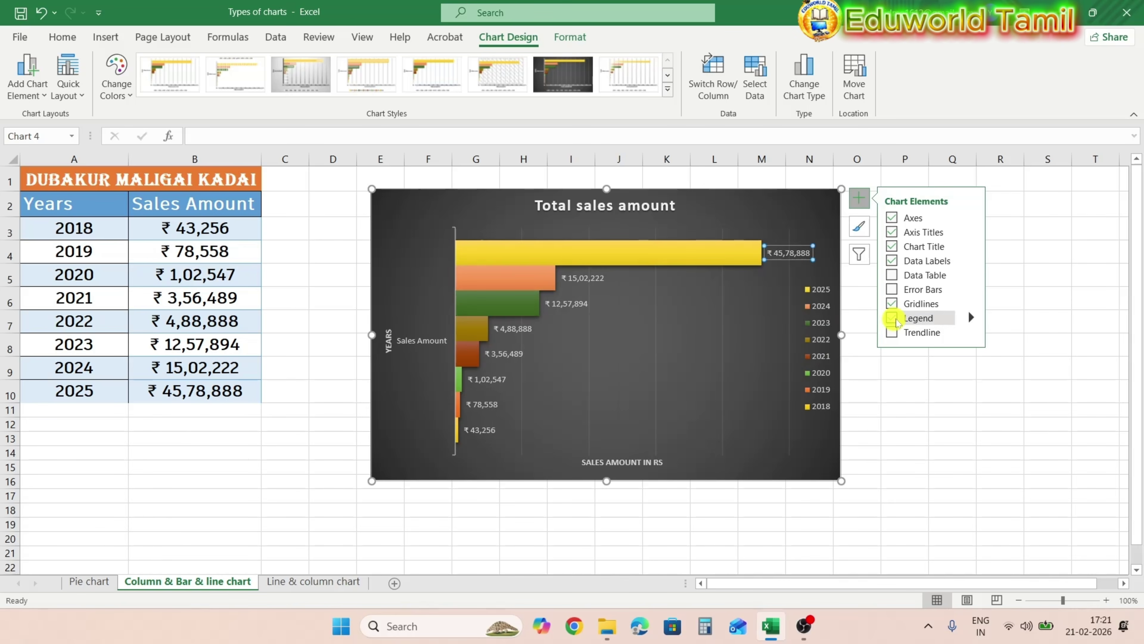
{"action": "left_click", "coordinate": [970, 319]}
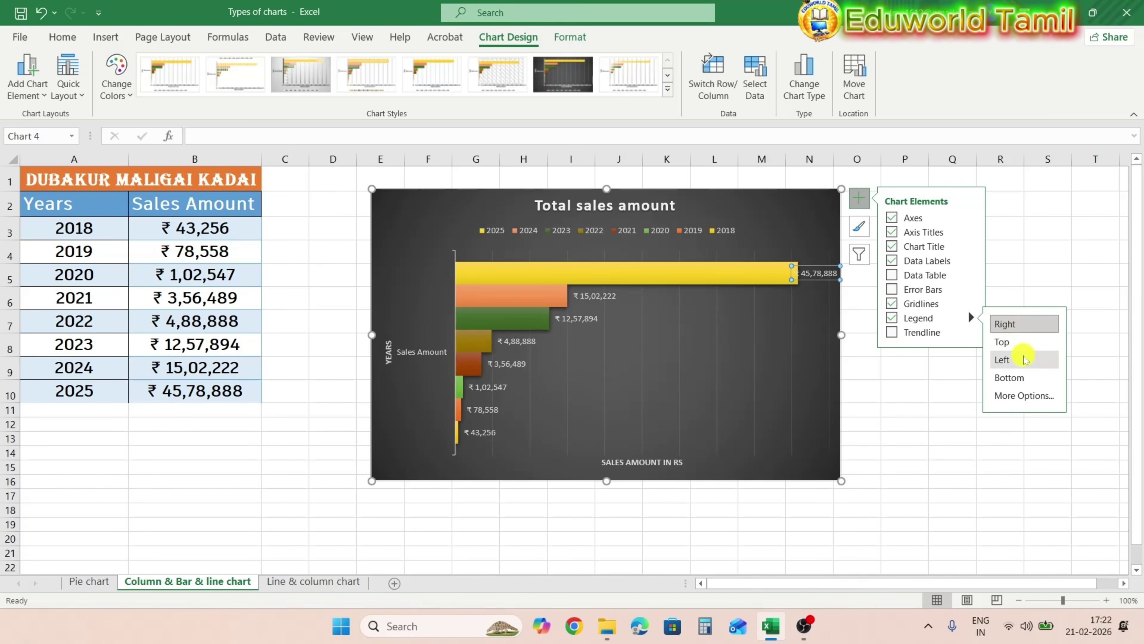
{"action": "left_click", "coordinate": [1025, 381]}
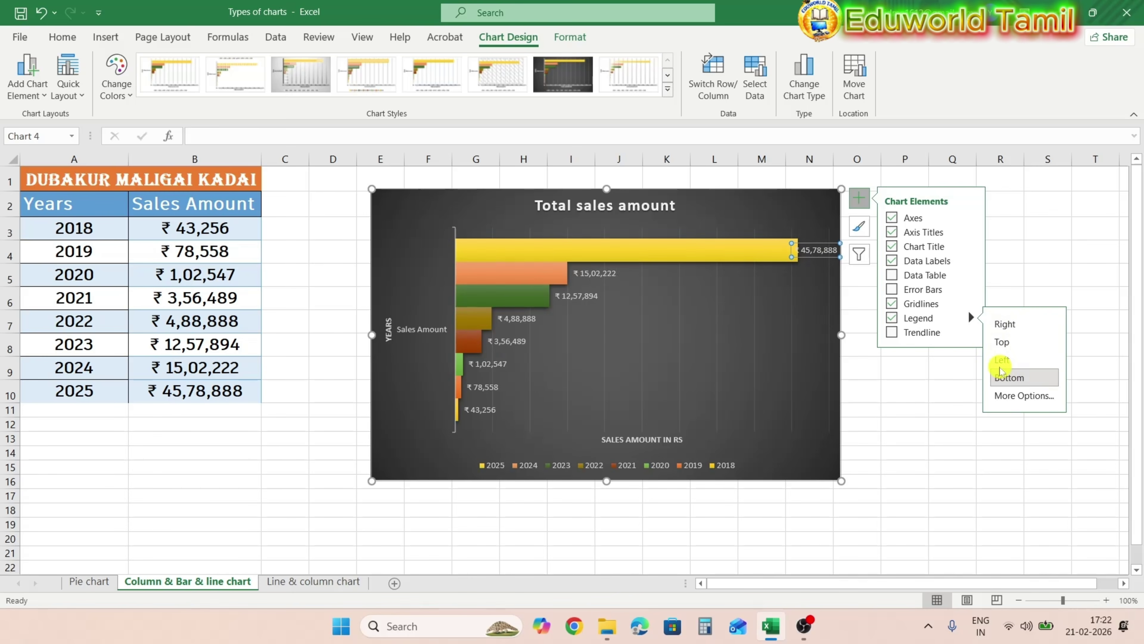
Examine the available chart styles and the series and category filters for the bar chart
{"action": "left_click", "coordinate": [859, 228]}
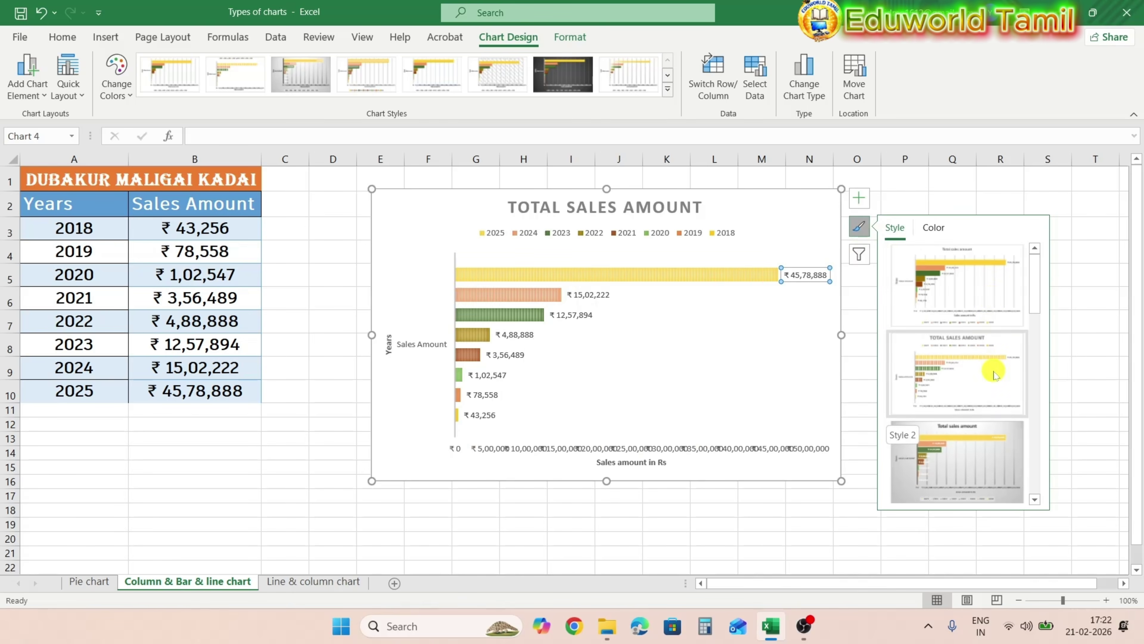
{"action": "left_click", "coordinate": [862, 253]}
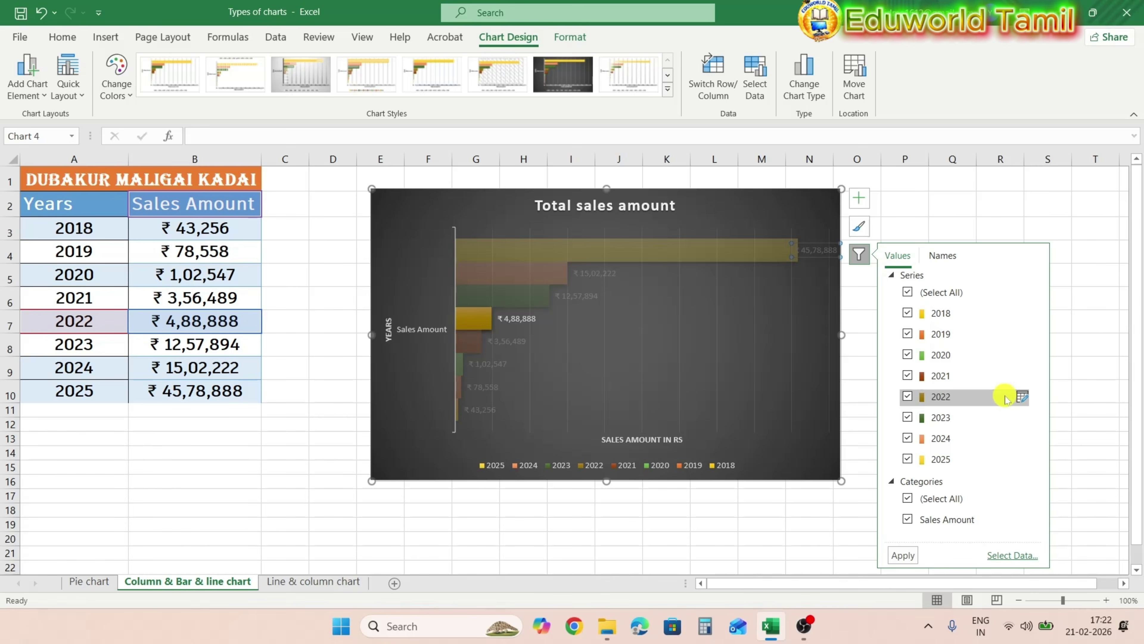
{"action": "left_click", "coordinate": [866, 256]}
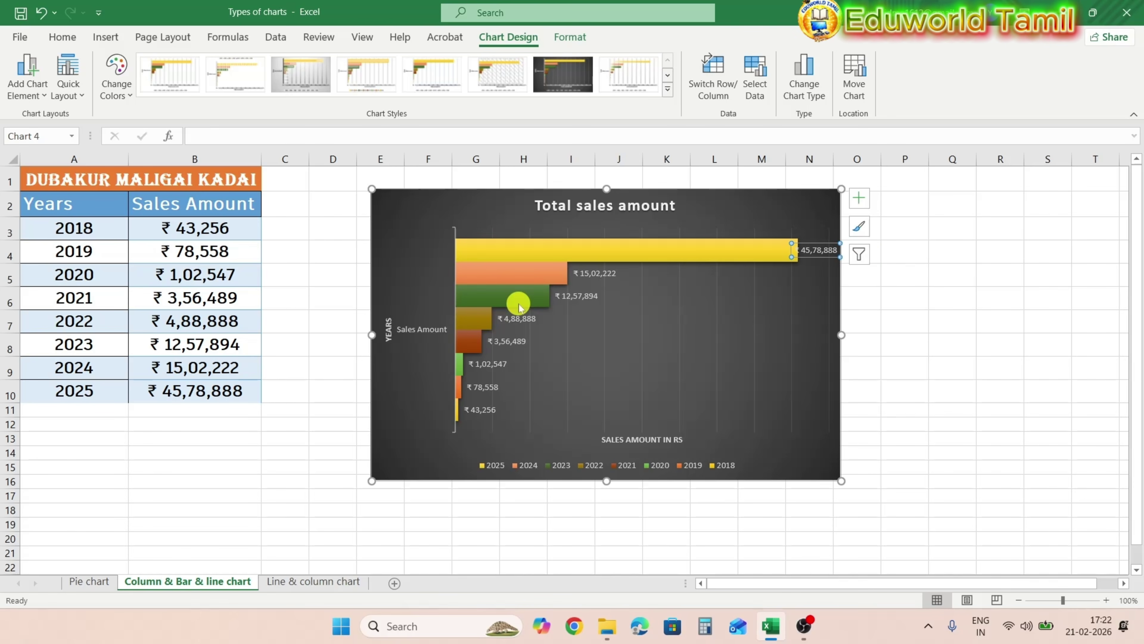
Change the bar chart to a line chart with a single Sales Amount line across the years
{"action": "left_click", "coordinate": [695, 216]}
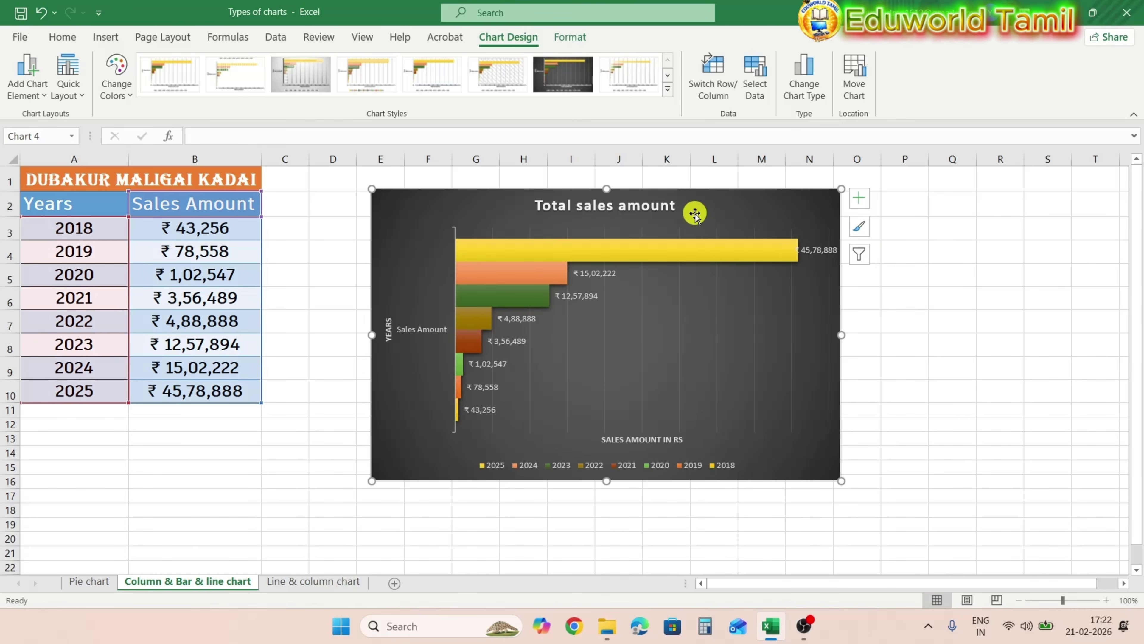
{"action": "left_click", "coordinate": [804, 75]}
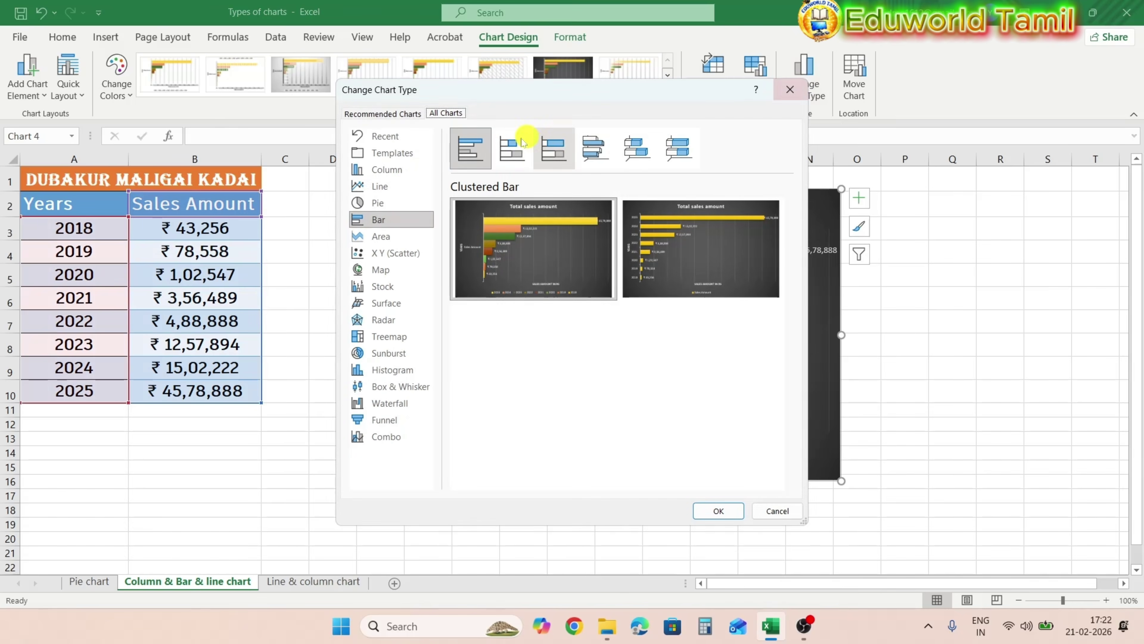
{"action": "left_click", "coordinate": [405, 185]}
{"action": "mouse_move", "coordinate": [536, 223]}
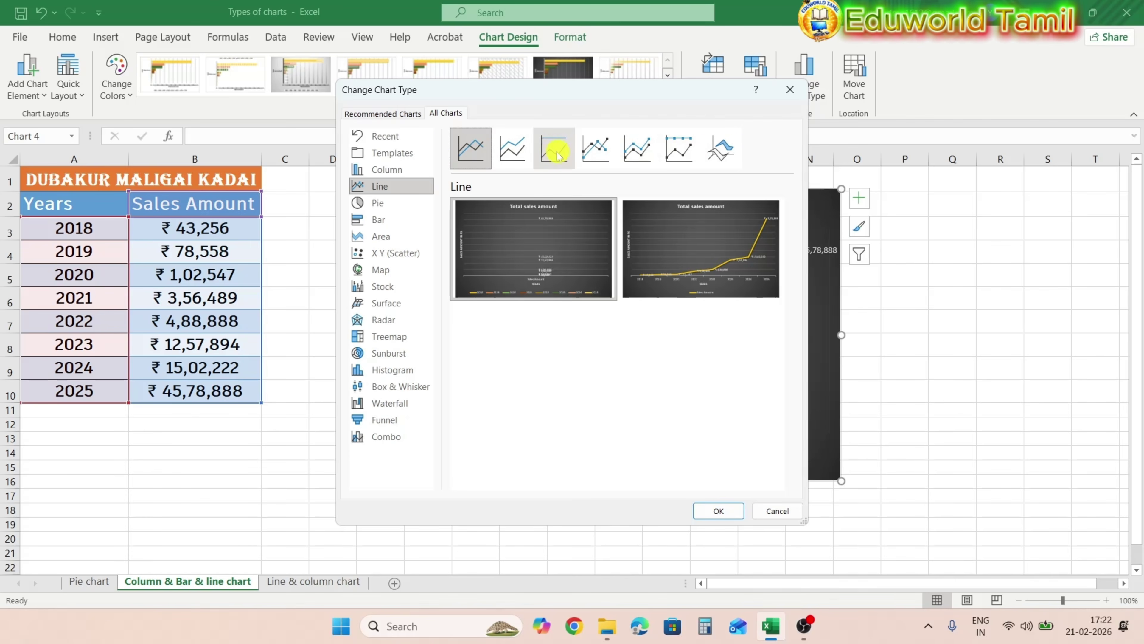
{"action": "left_click", "coordinate": [512, 149]}
{"action": "left_click", "coordinate": [719, 511]}
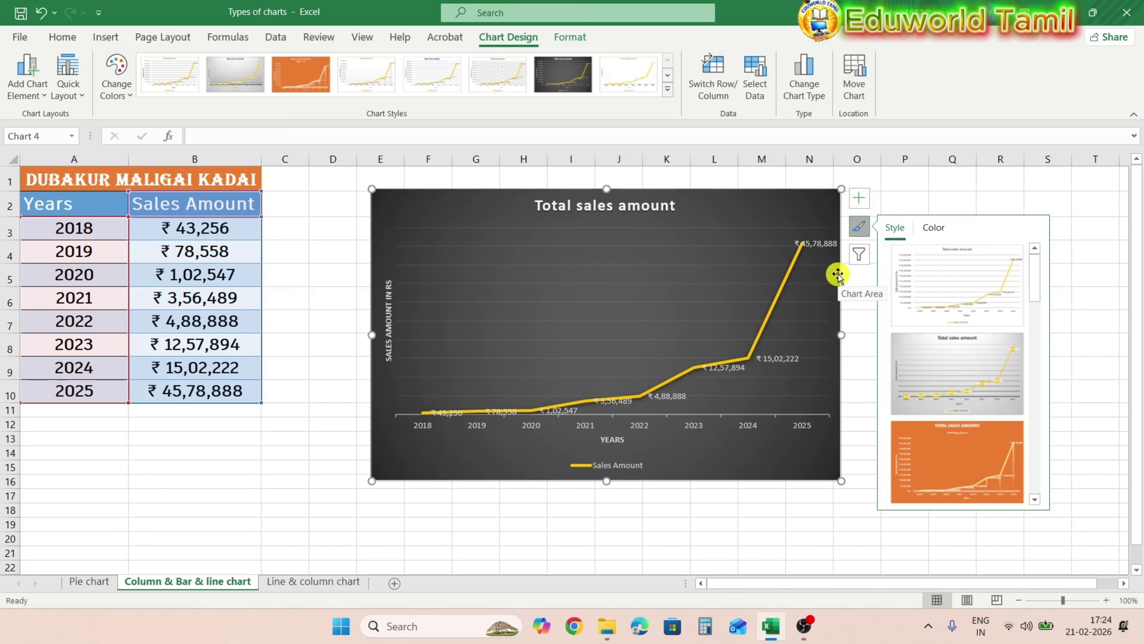
Apply the dark chart style Style 7 to the line chart
{"action": "scroll", "coordinate": [928, 311], "scroll_direction": "down", "scroll_amount": 5}
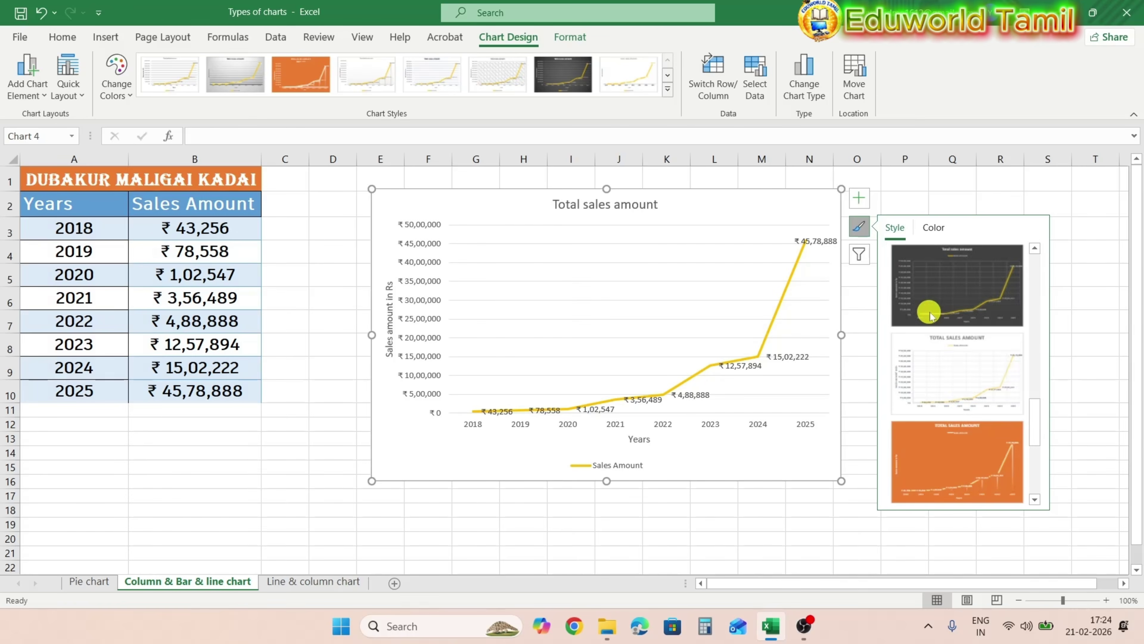
{"action": "scroll", "coordinate": [947, 363], "scroll_direction": "up", "scroll_amount": 4}
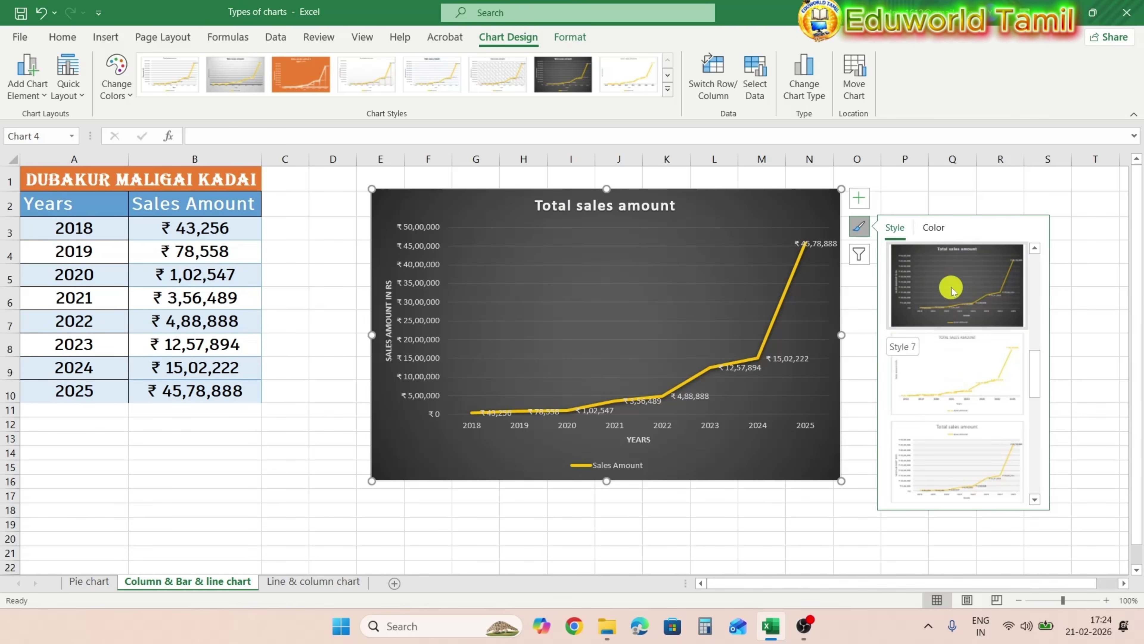
{"action": "left_click", "coordinate": [951, 288]}
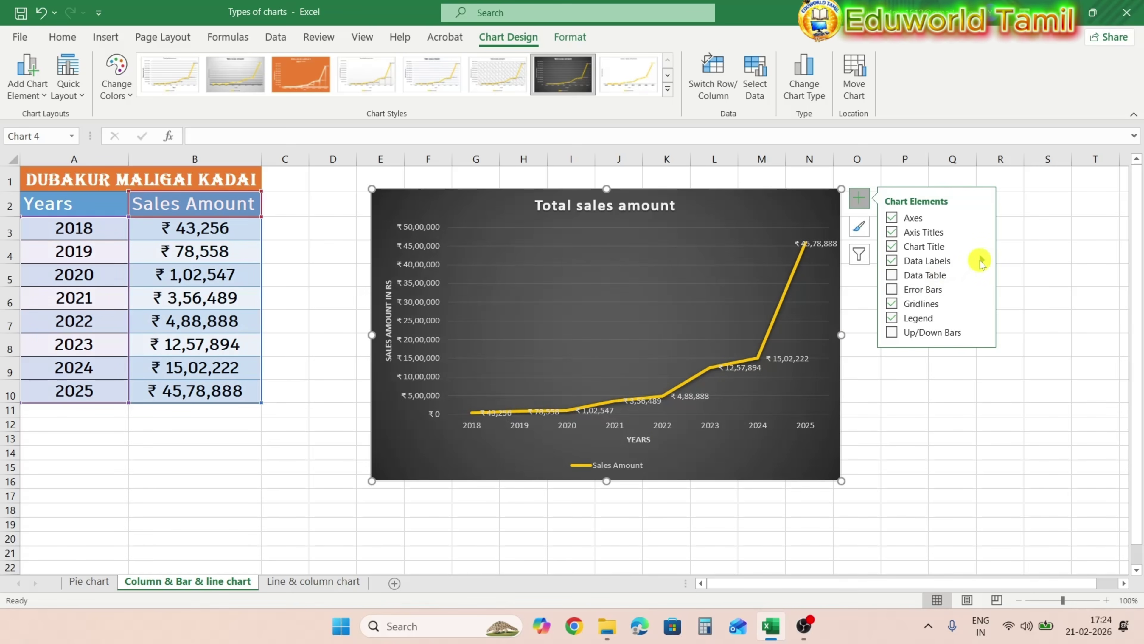
Position the line chart's data labels above the data points
{"action": "left_click", "coordinate": [859, 197]}
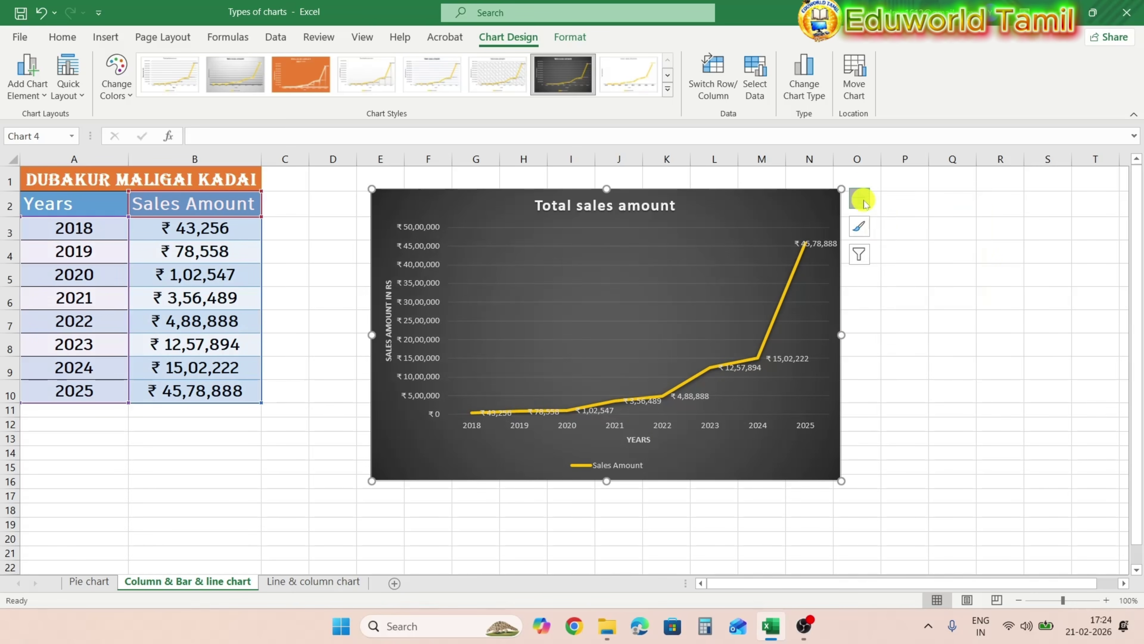
{"action": "left_click", "coordinate": [859, 198]}
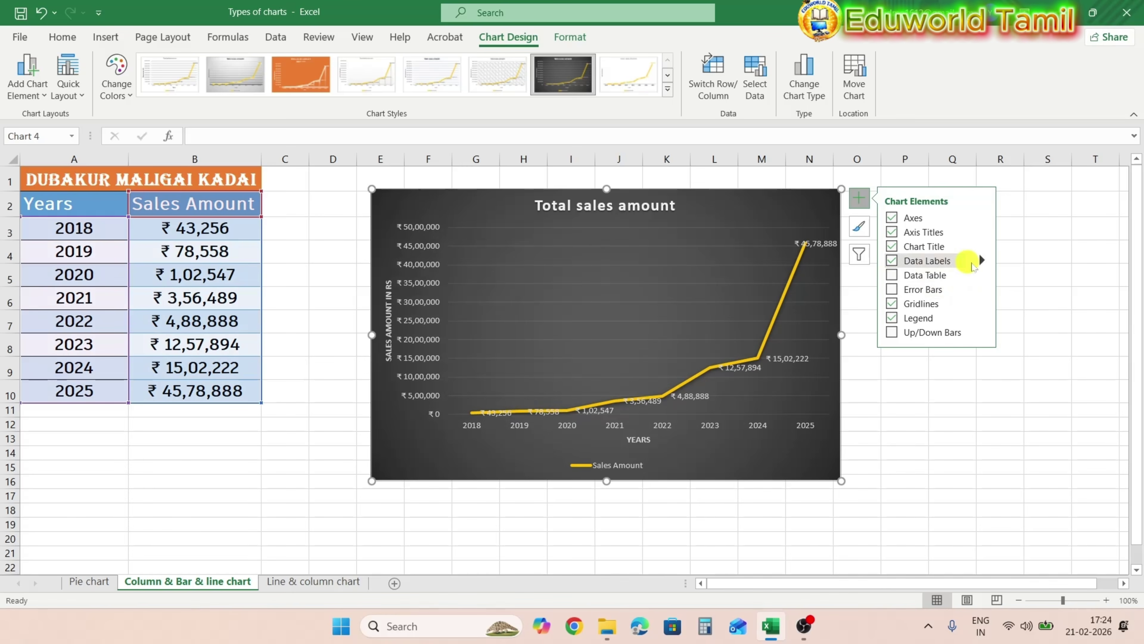
{"action": "left_click", "coordinate": [983, 262]}
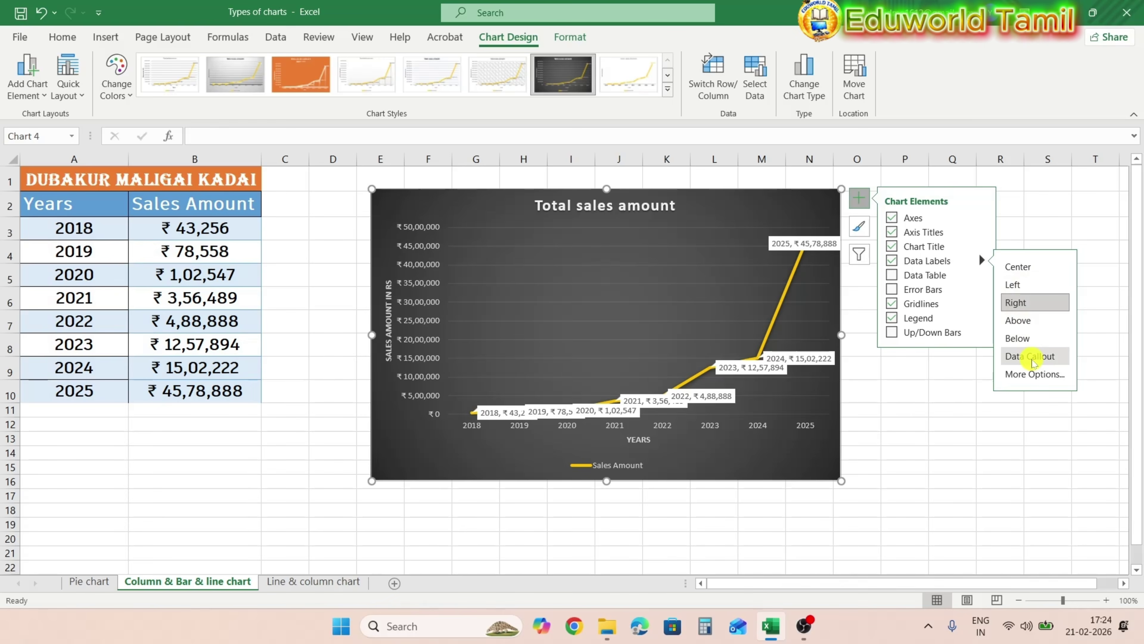
{"action": "left_click", "coordinate": [1027, 318]}
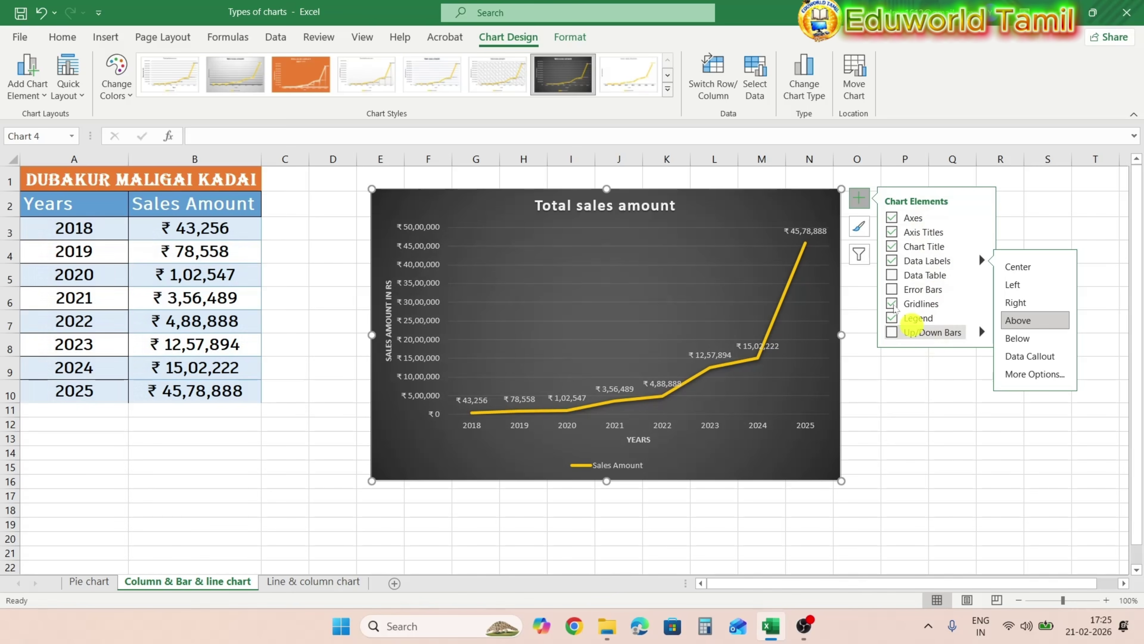
{"action": "left_click", "coordinate": [860, 198]}
Examine the line chart's style options and its series and year filters
{"action": "left_click", "coordinate": [859, 228]}
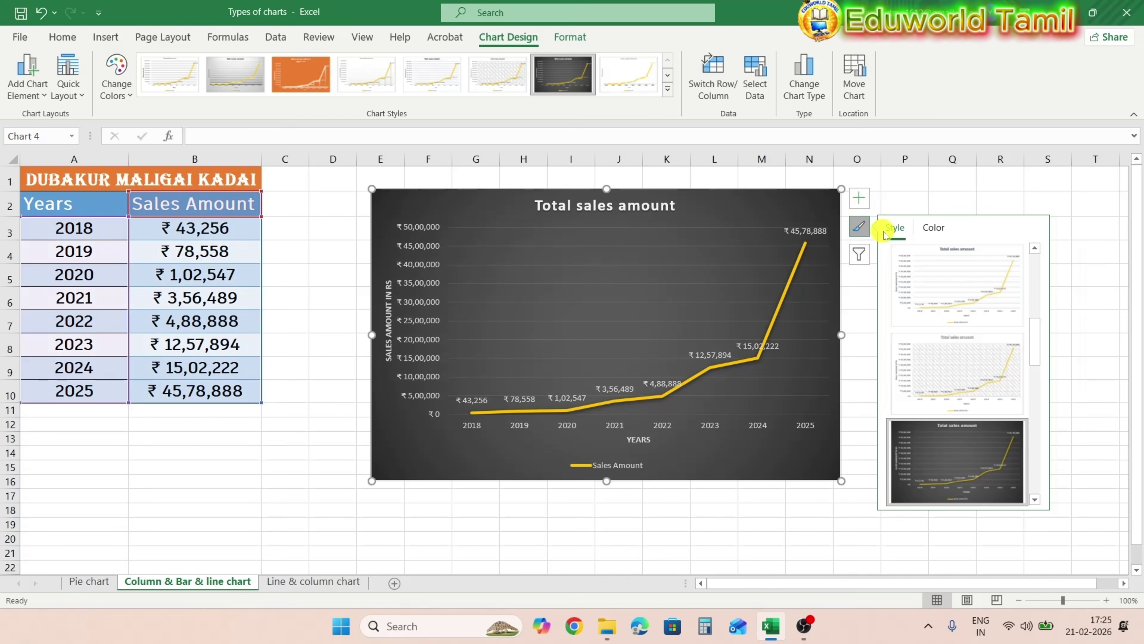
{"action": "left_click", "coordinate": [859, 255]}
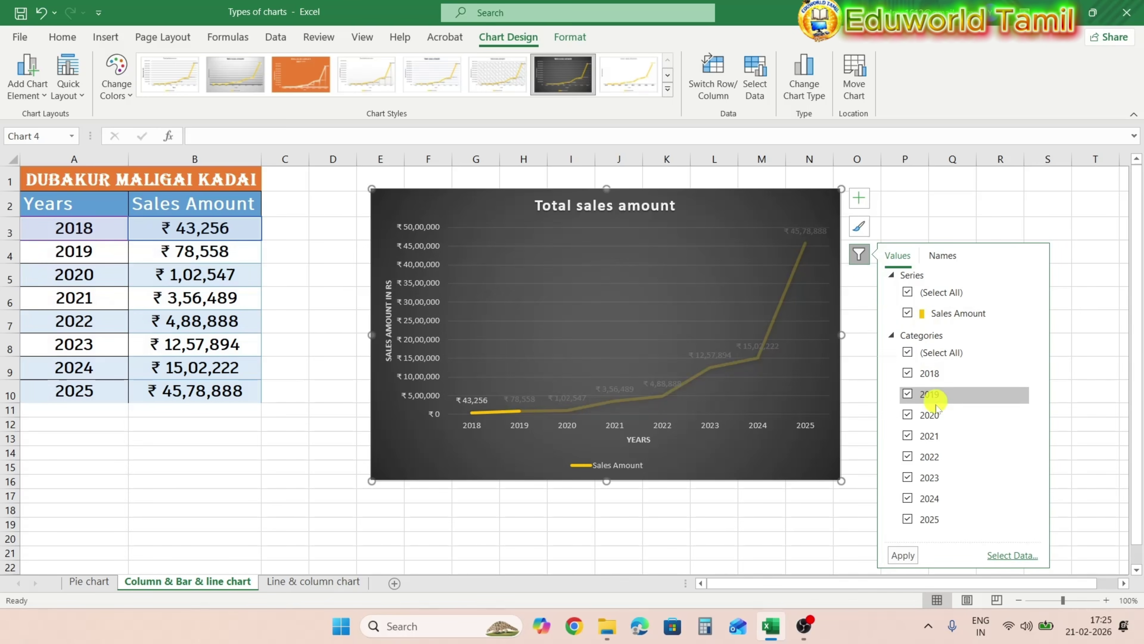
{"action": "left_click", "coordinate": [860, 255]}
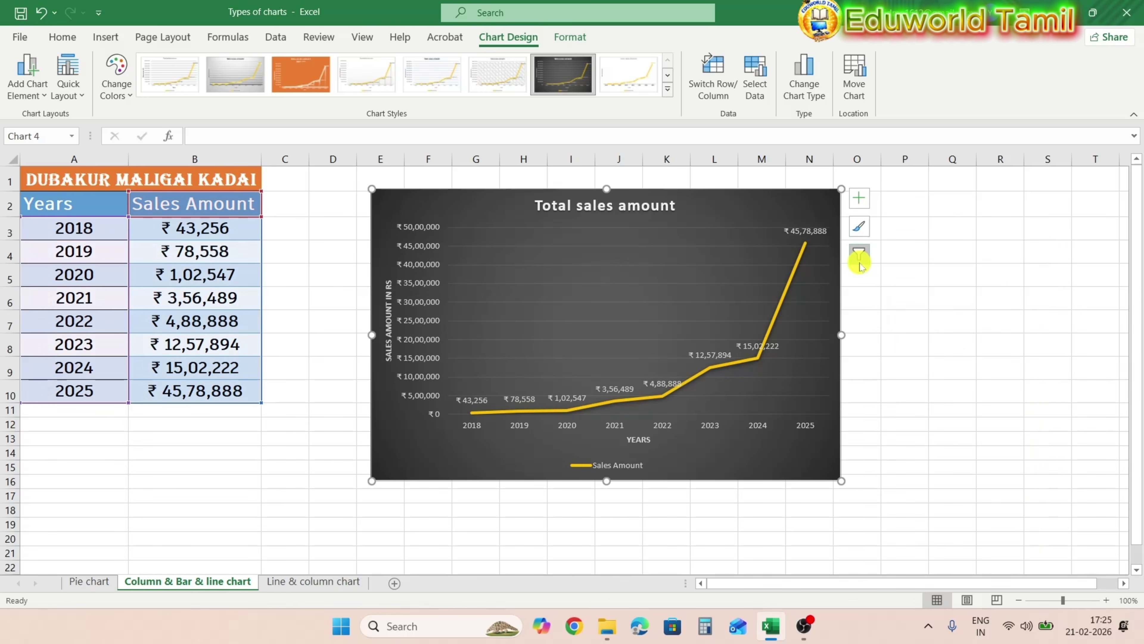
On the "Line & column chart" sheet, insert a 2-D clustered column chart from the Years, Expense and Sales Amount data in A2:C10
{"action": "left_click", "coordinate": [330, 585]}
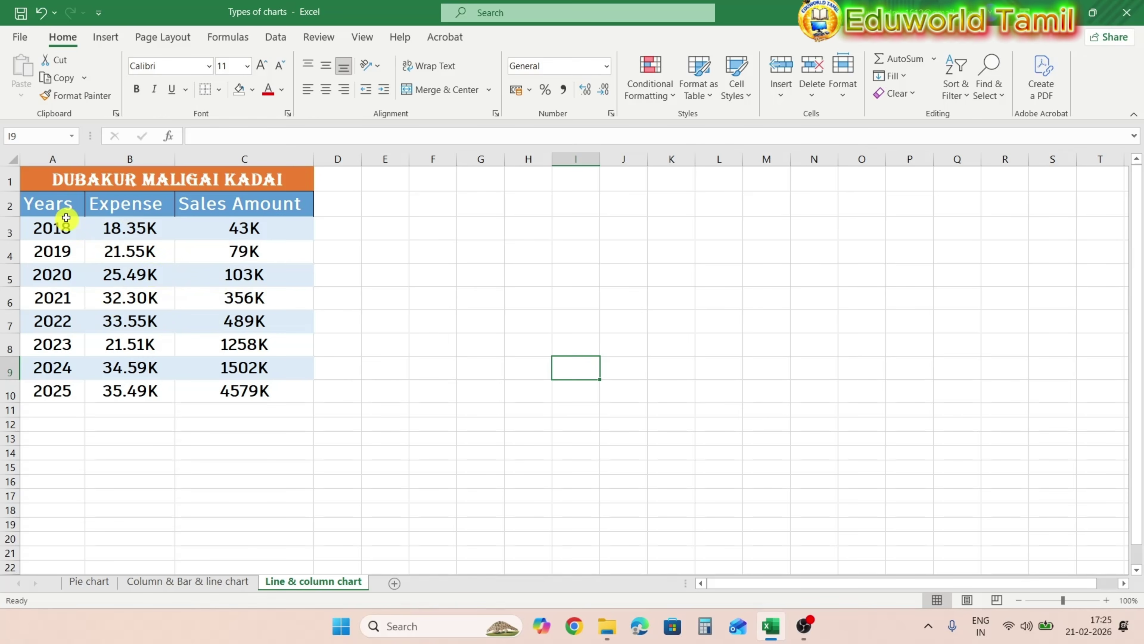
{"action": "left_click_drag", "start_coordinate": [66, 218], "coordinate": [274, 391]}
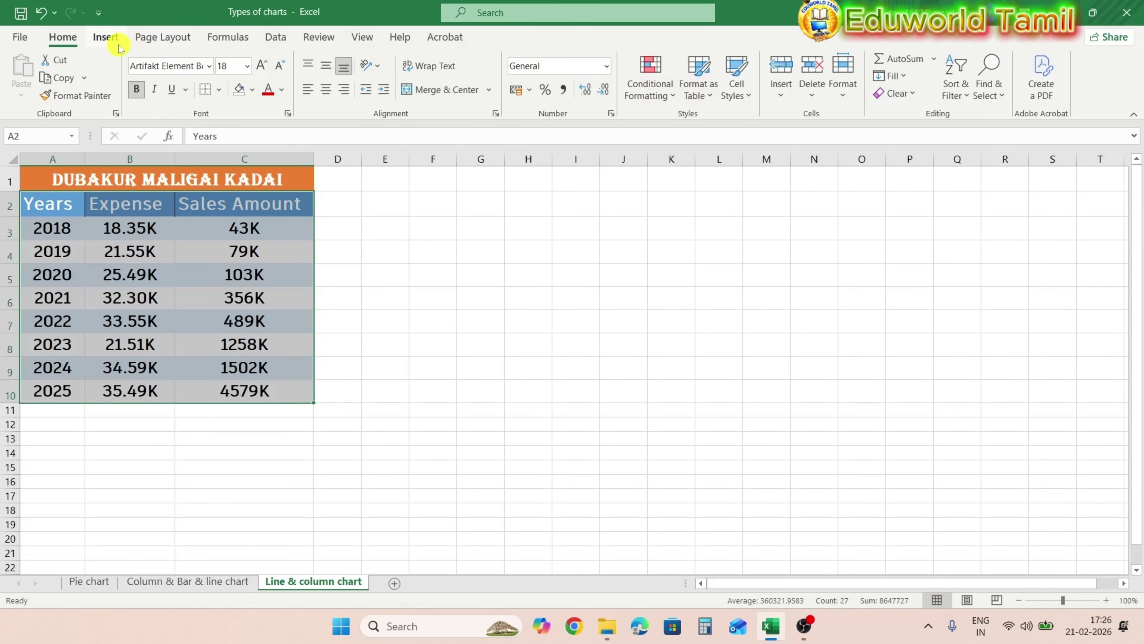
{"action": "left_click", "coordinate": [107, 38]}
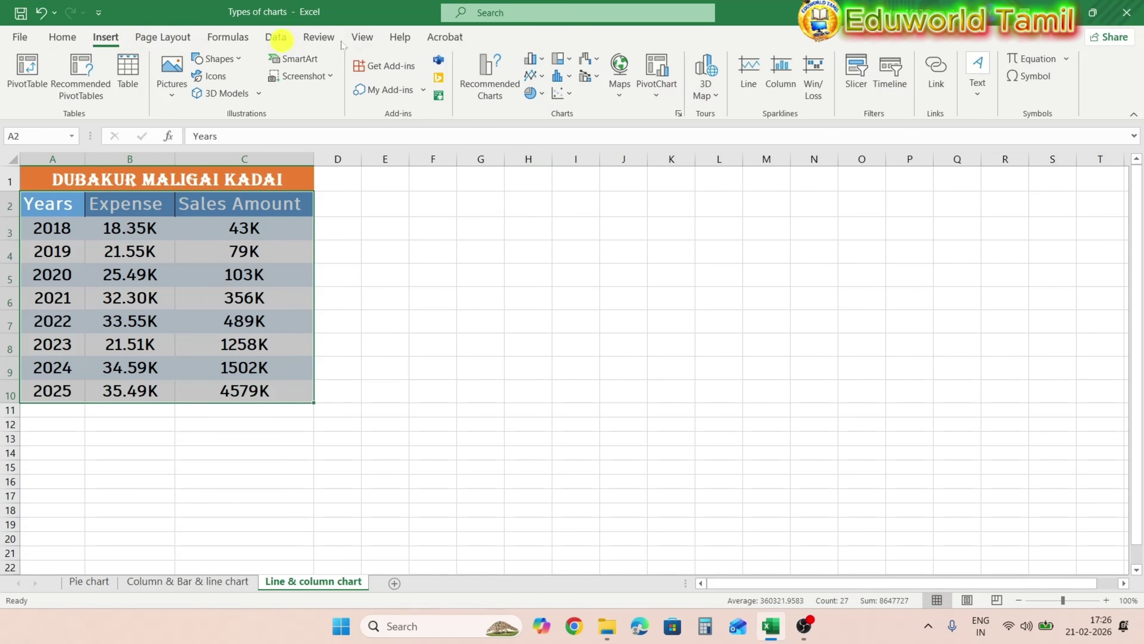
{"action": "left_click", "coordinate": [537, 58]}
{"action": "left_click", "coordinate": [547, 111]}
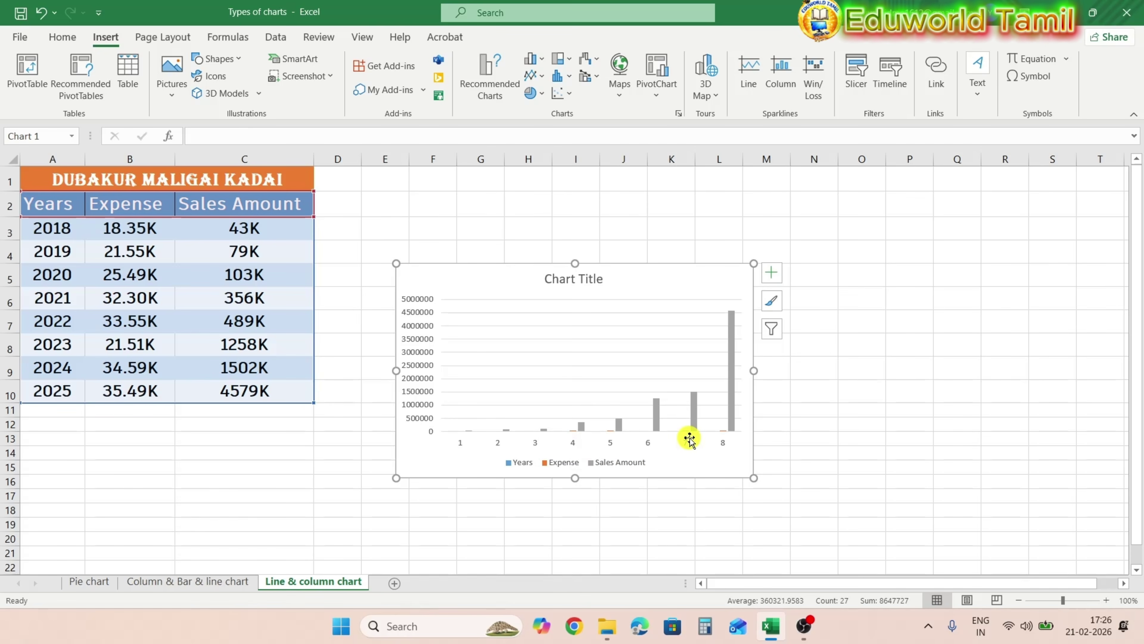
Remove the Years series from the new column chart's data source
{"action": "left_click", "coordinate": [678, 285]}
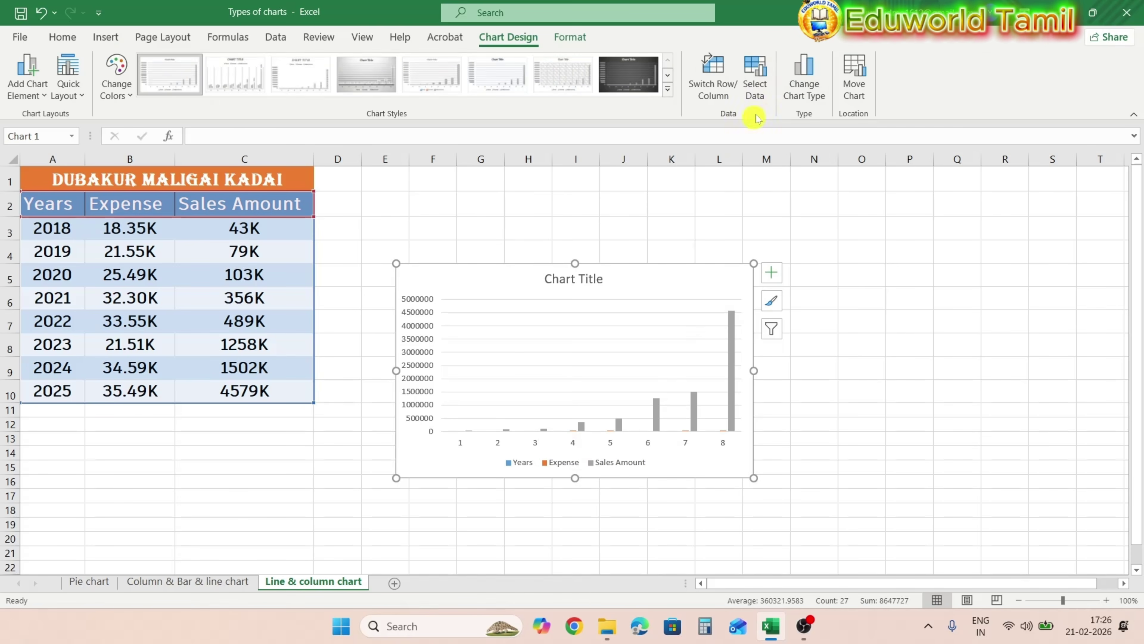
{"action": "left_click", "coordinate": [763, 96]}
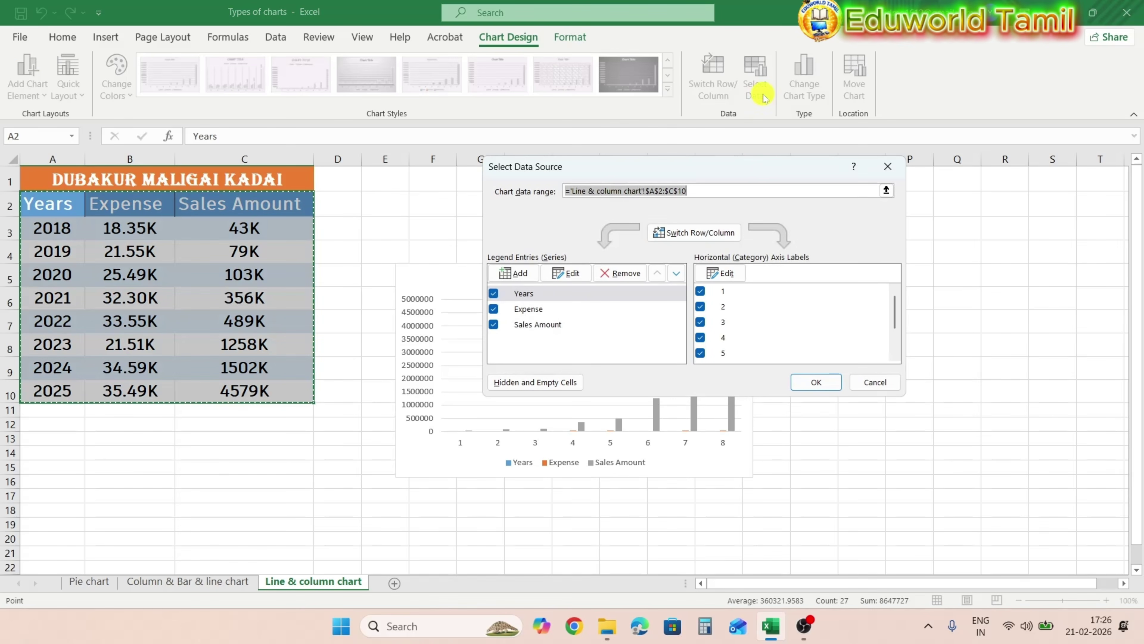
{"action": "left_click", "coordinate": [562, 297]}
{"action": "left_click", "coordinate": [622, 272]}
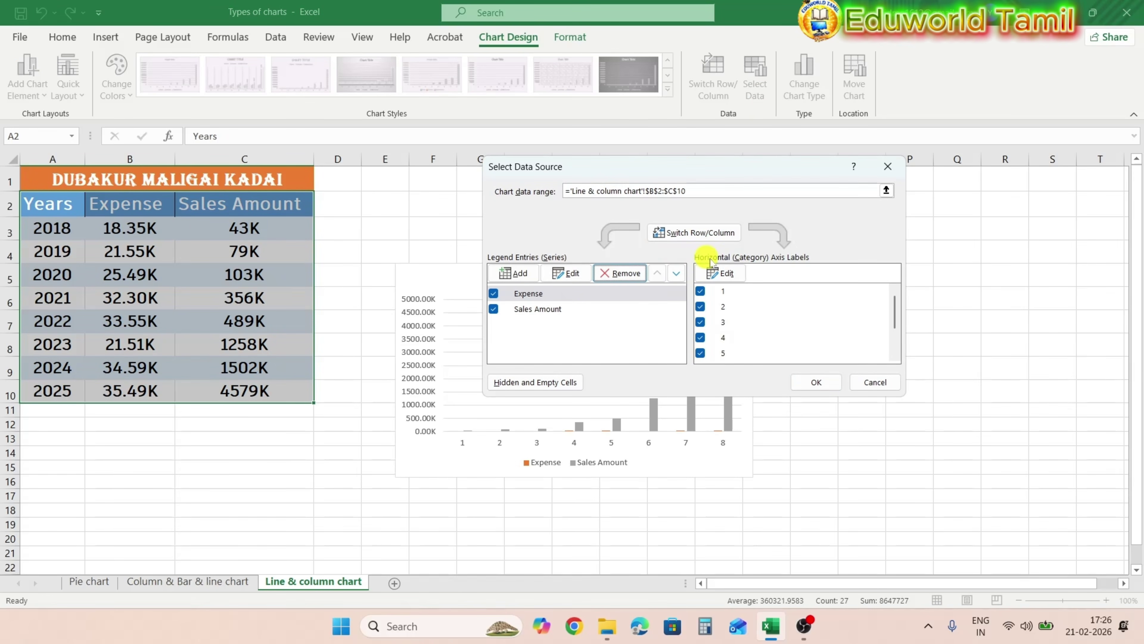
Set the column chart's horizontal axis labels to the years in A3:A10 and apply the data source changes
{"action": "left_click", "coordinate": [736, 276]}
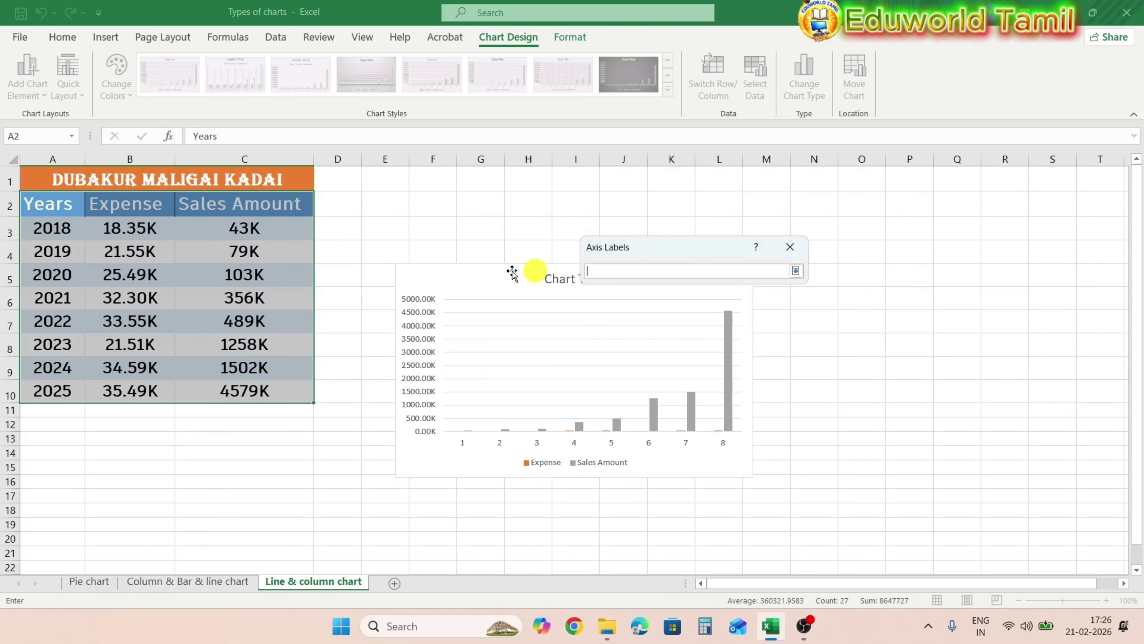
{"action": "left_click_drag", "start_coordinate": [63, 228], "coordinate": [68, 389]}
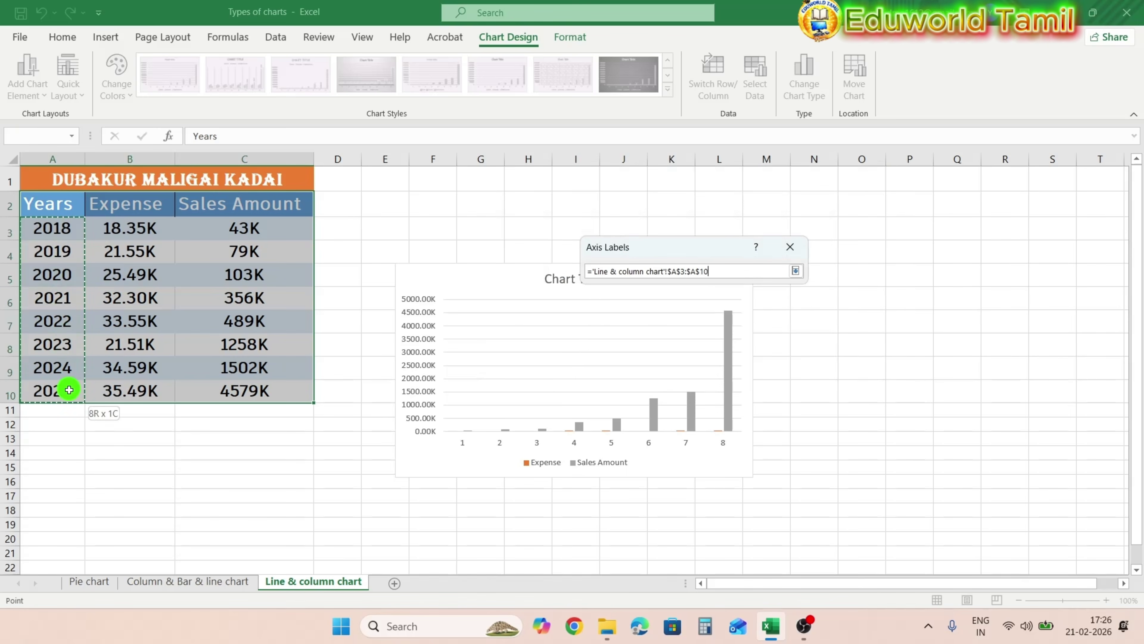
{"action": "left_click", "coordinate": [796, 272]}
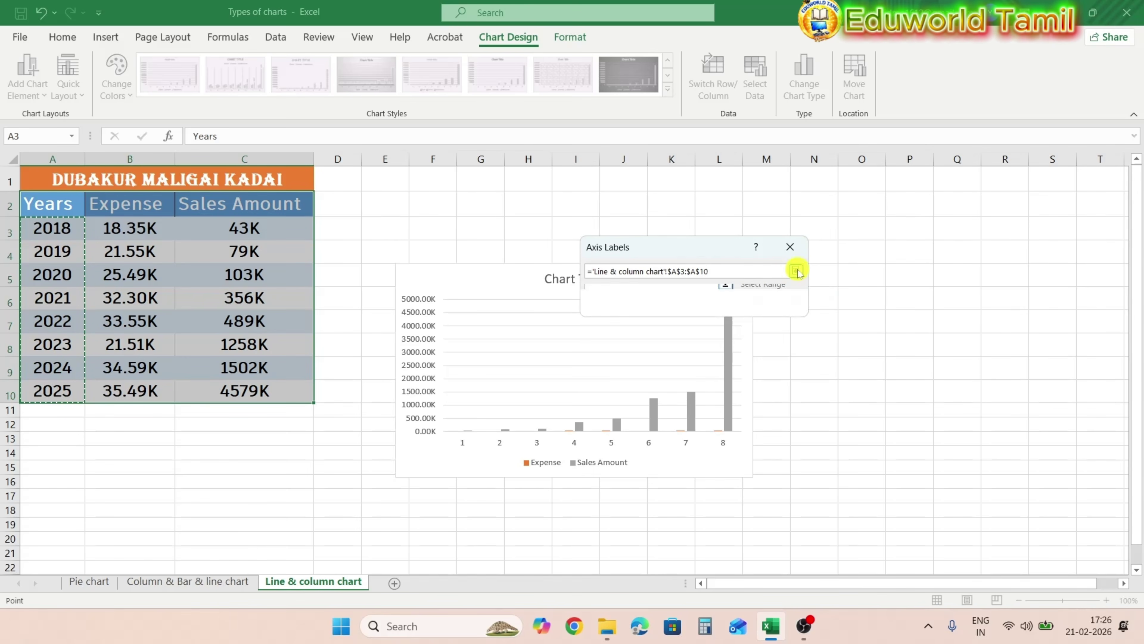
{"action": "left_click", "coordinate": [735, 301]}
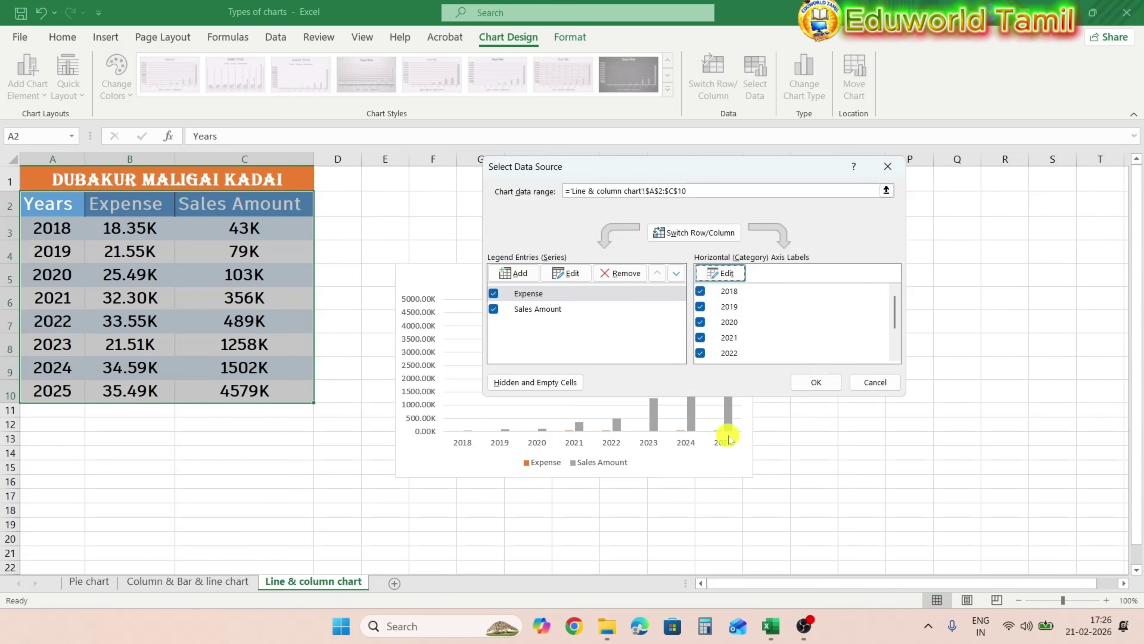
{"action": "left_click", "coordinate": [830, 382]}
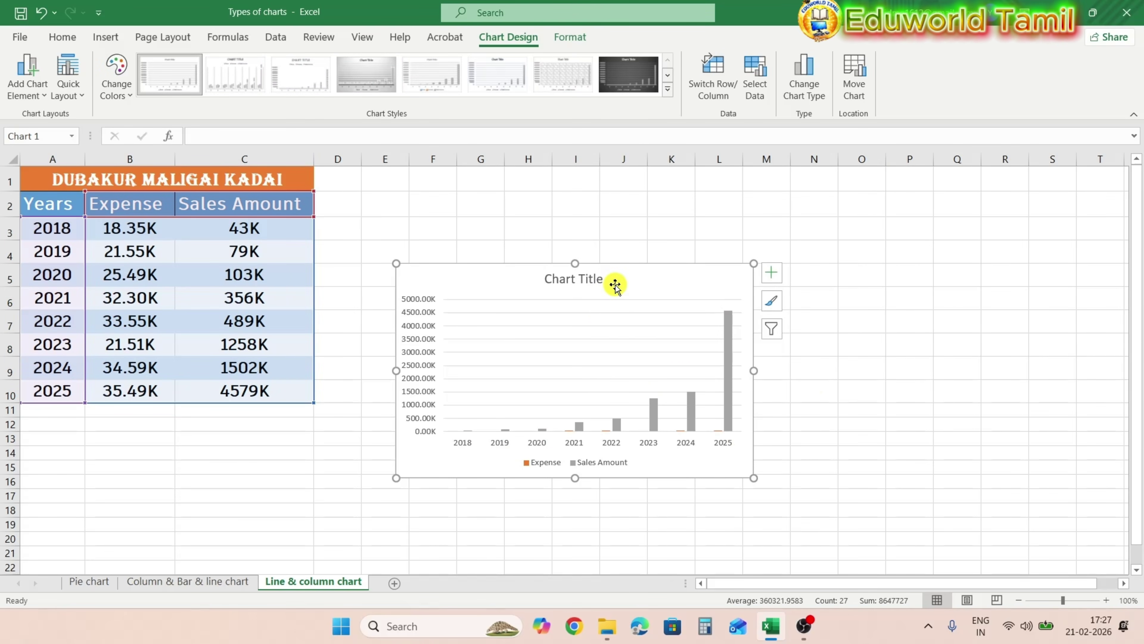
Change the chart type to Combo, compare the preset combinations, and choose Clustered Column - Line
{"action": "right_click", "coordinate": [635, 283]}
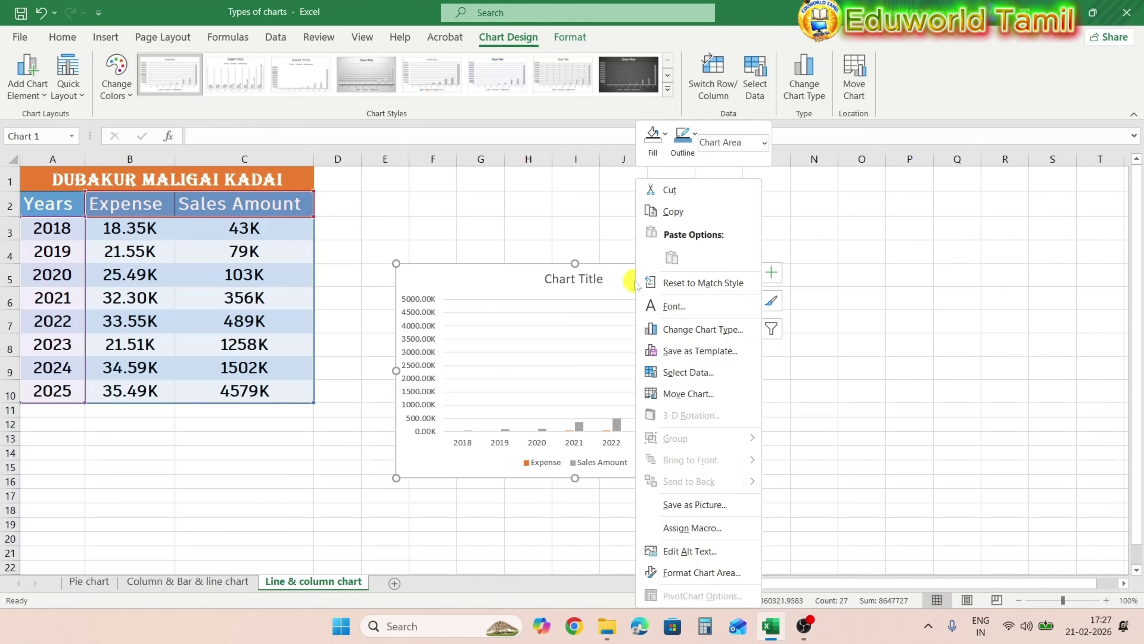
{"action": "left_click", "coordinate": [687, 333]}
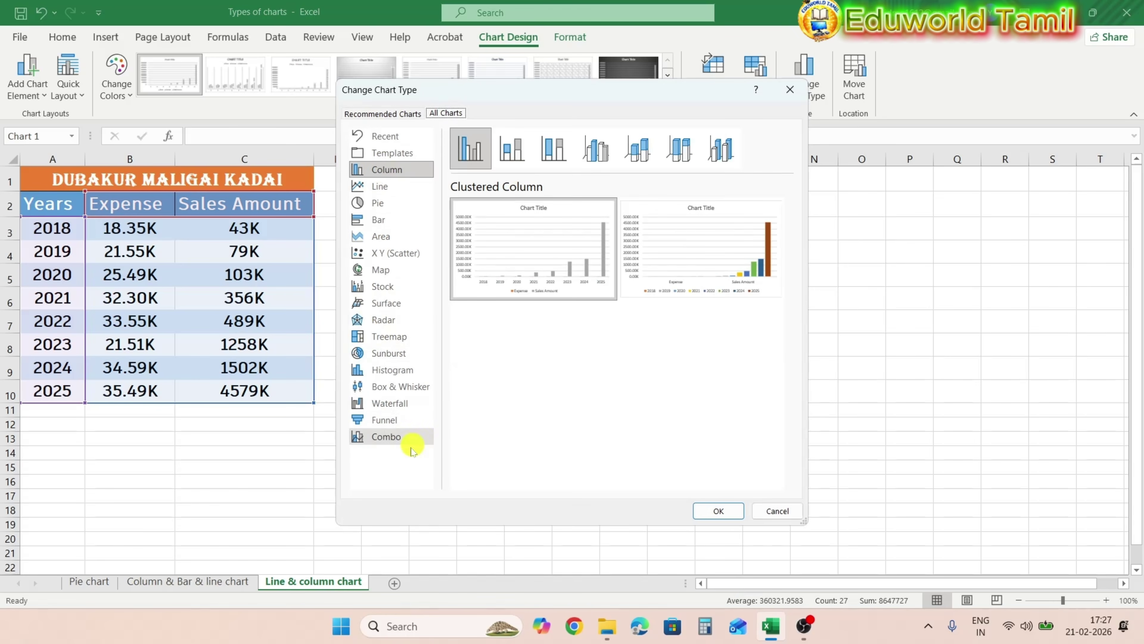
{"action": "left_click", "coordinate": [390, 437]}
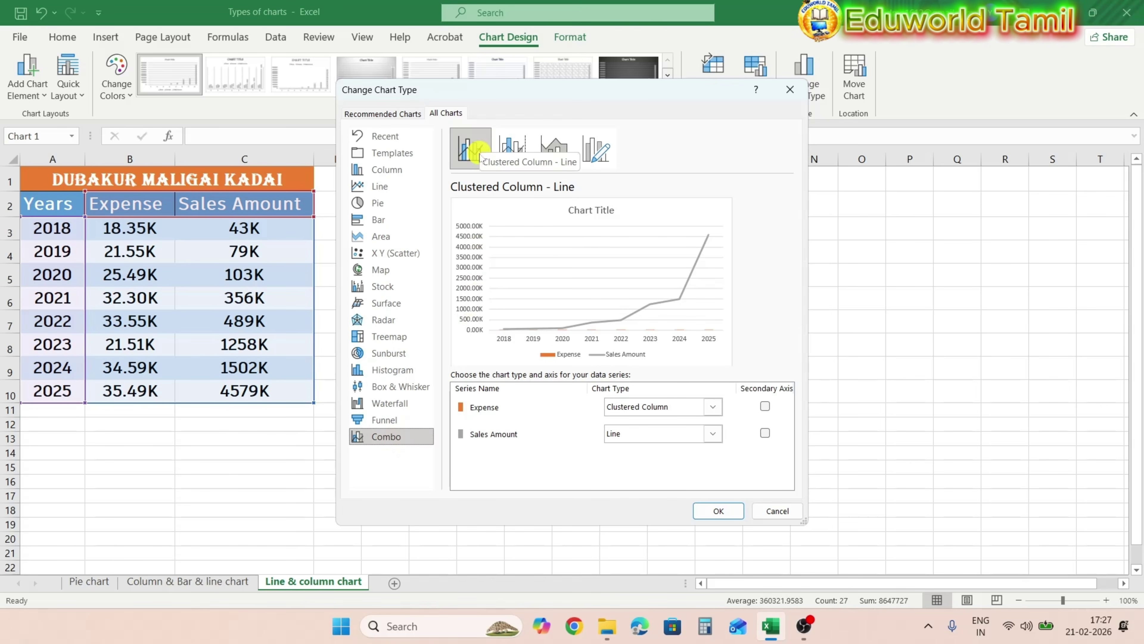
{"action": "left_click", "coordinate": [517, 153]}
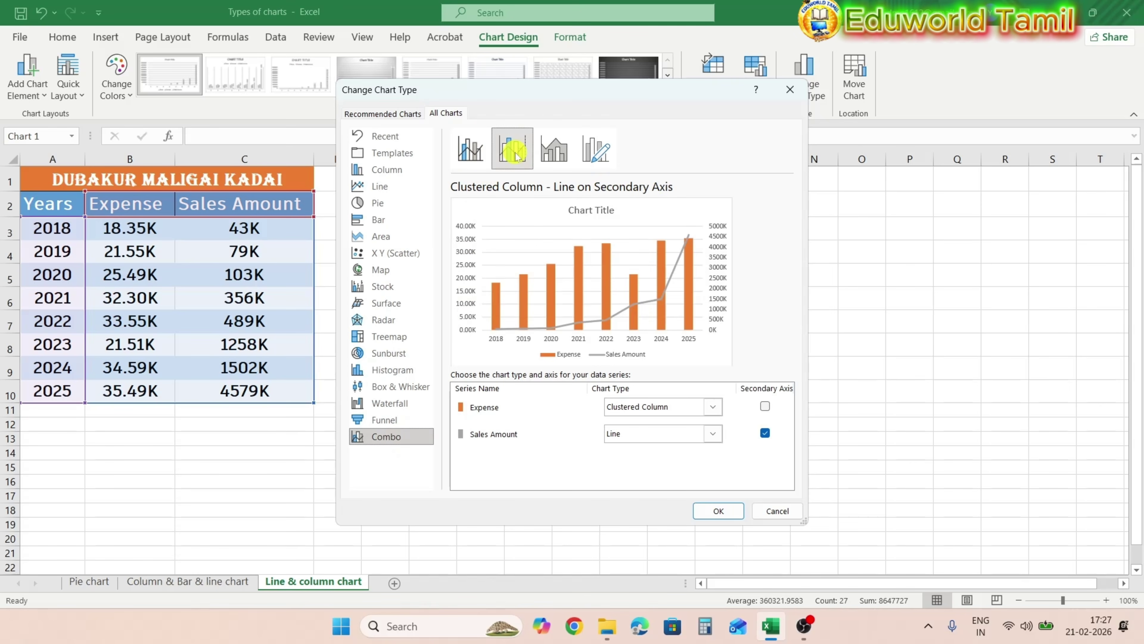
{"action": "left_click", "coordinate": [558, 154]}
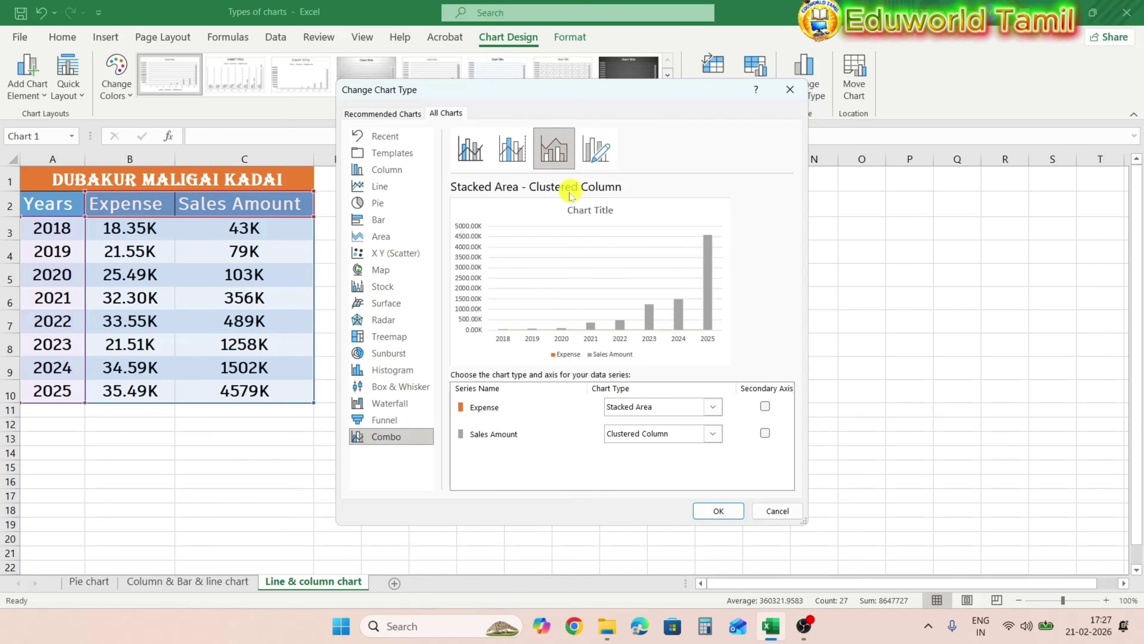
{"action": "left_click", "coordinate": [596, 151]}
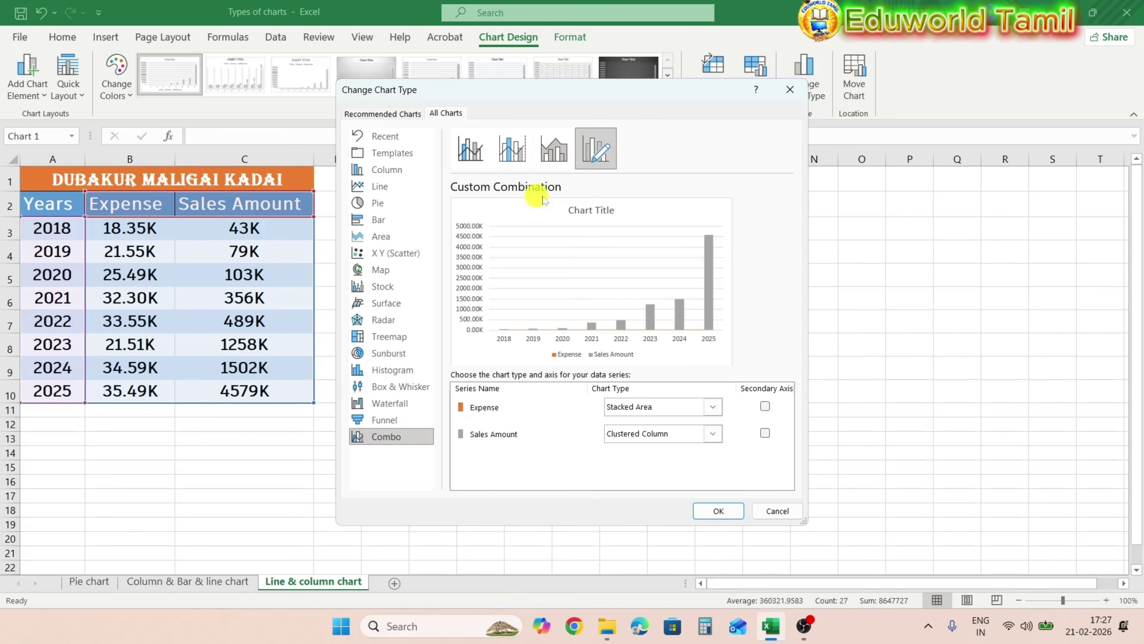
{"action": "left_click", "coordinate": [470, 151]}
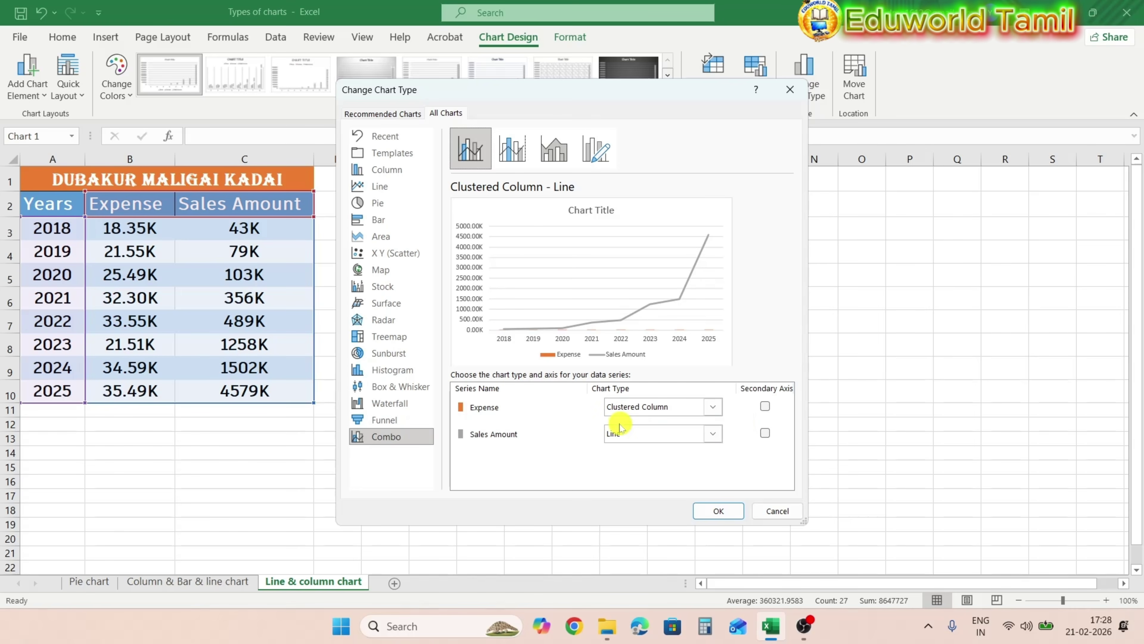
Set the combo chart's Expense series to Line and Sales Amount to Clustered Column, apply the change and enlarge the chart slightly
{"action": "left_click", "coordinate": [715, 407]}
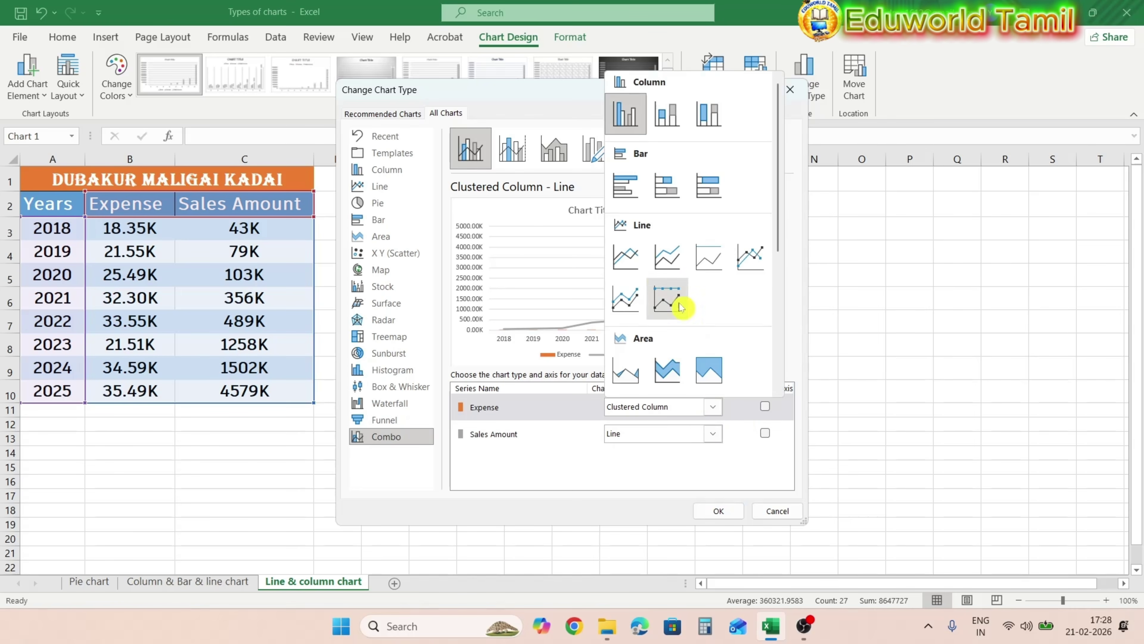
{"action": "left_click", "coordinate": [627, 257]}
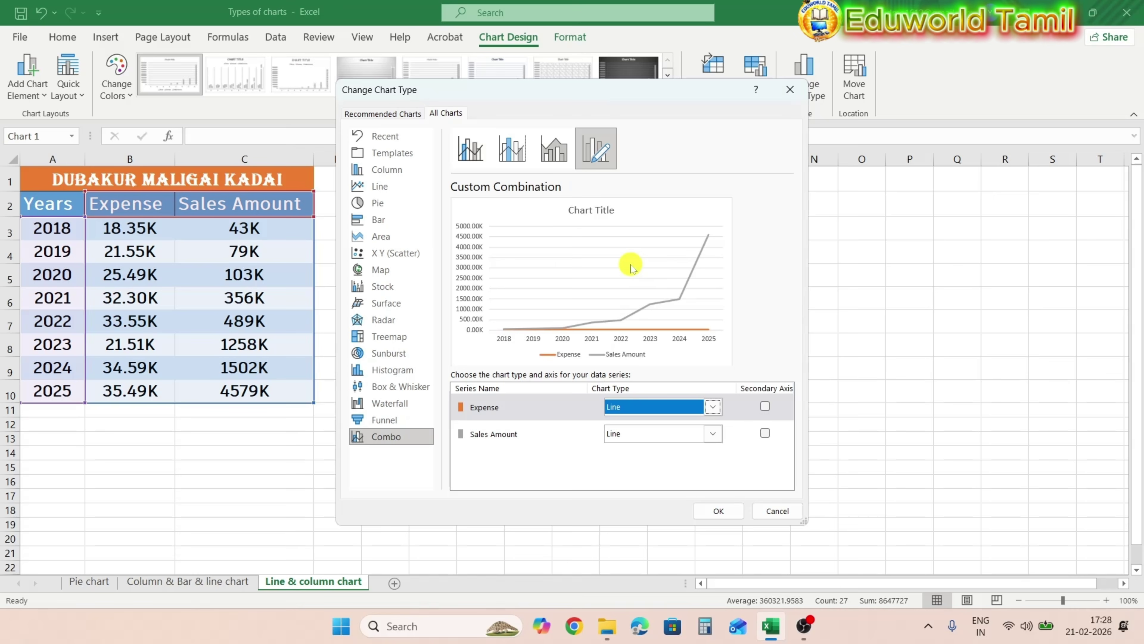
{"action": "left_click", "coordinate": [713, 433]}
{"action": "left_click", "coordinate": [626, 141]}
{"action": "left_click", "coordinate": [713, 433]}
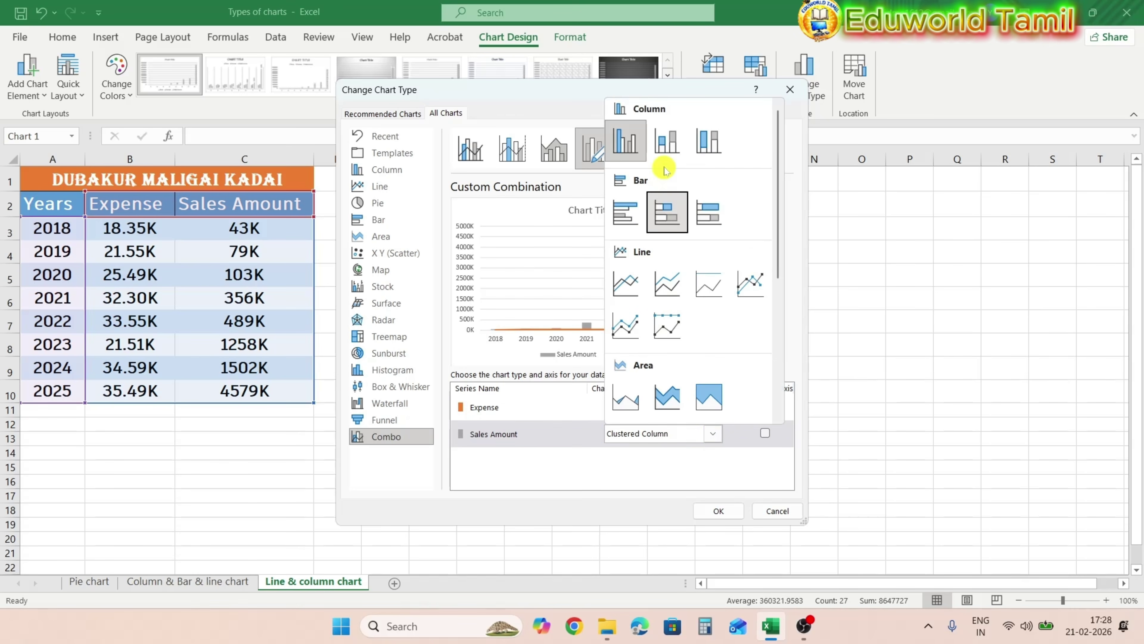
{"action": "left_click", "coordinate": [713, 434]}
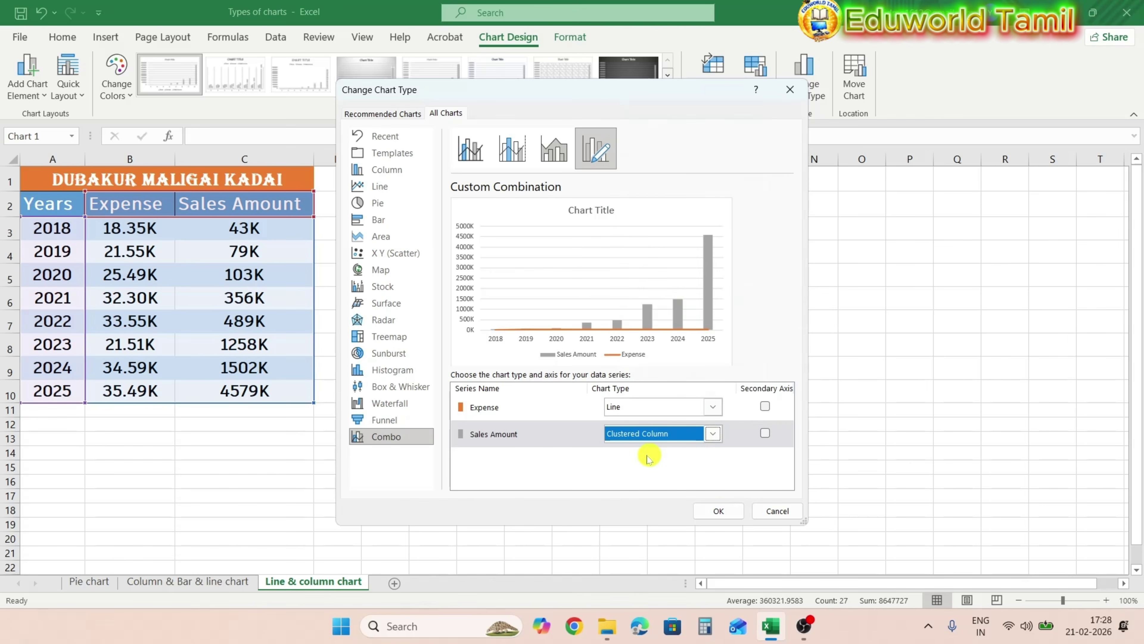
{"action": "left_click", "coordinate": [717, 510]}
{"action": "left_click_drag", "start_coordinate": [754, 478], "coordinate": [782, 495]}
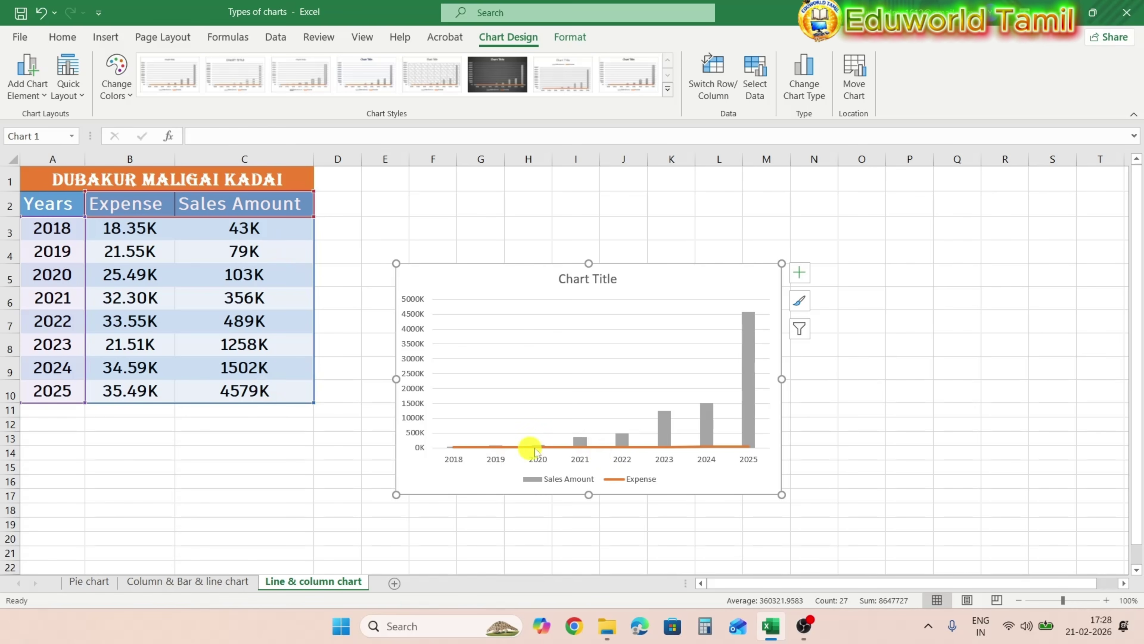
Replace the Sales Amount values for 2019 through 2025 with 42, 45, 46, 50, 65, 45 and 45 thousand
{"action": "left_click", "coordinate": [245, 234]}
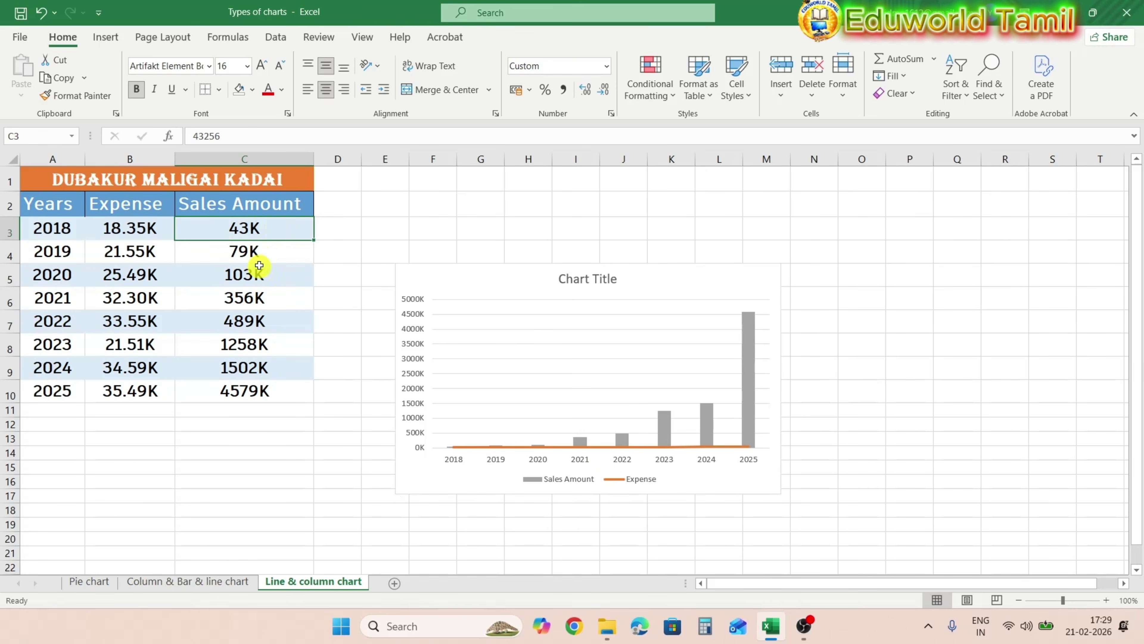
{"action": "left_click", "coordinate": [262, 251]}
{"action": "type", "text": "42"}
{"action": "key", "text": "Return"}
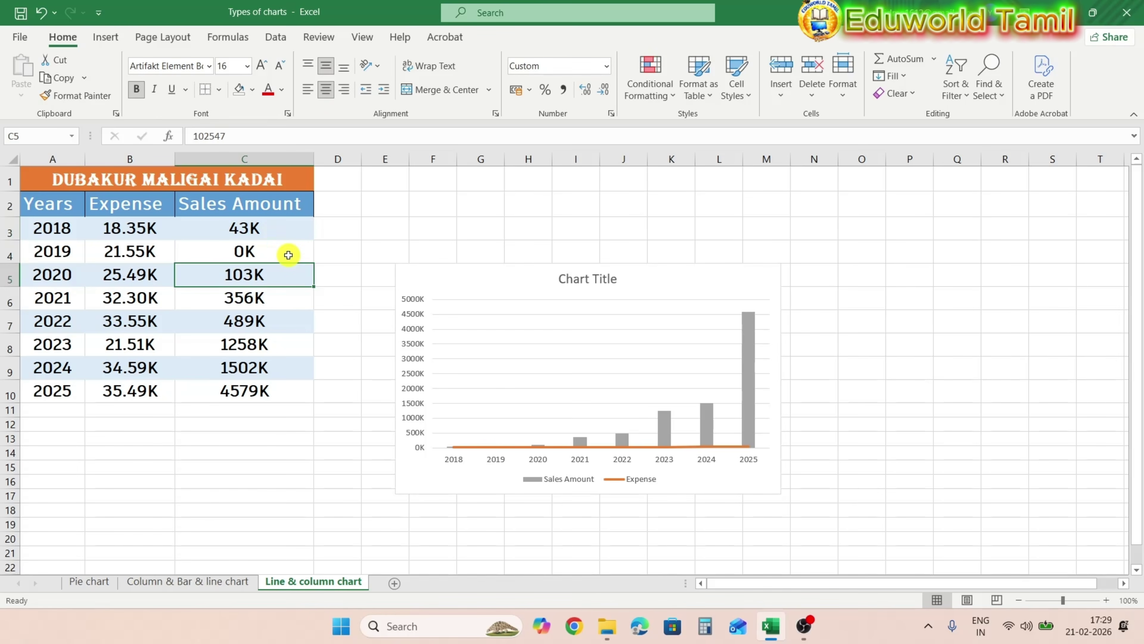
{"action": "type", "text": "45000"}
{"action": "key", "text": "Return"}
{"action": "type", "text": "46"}
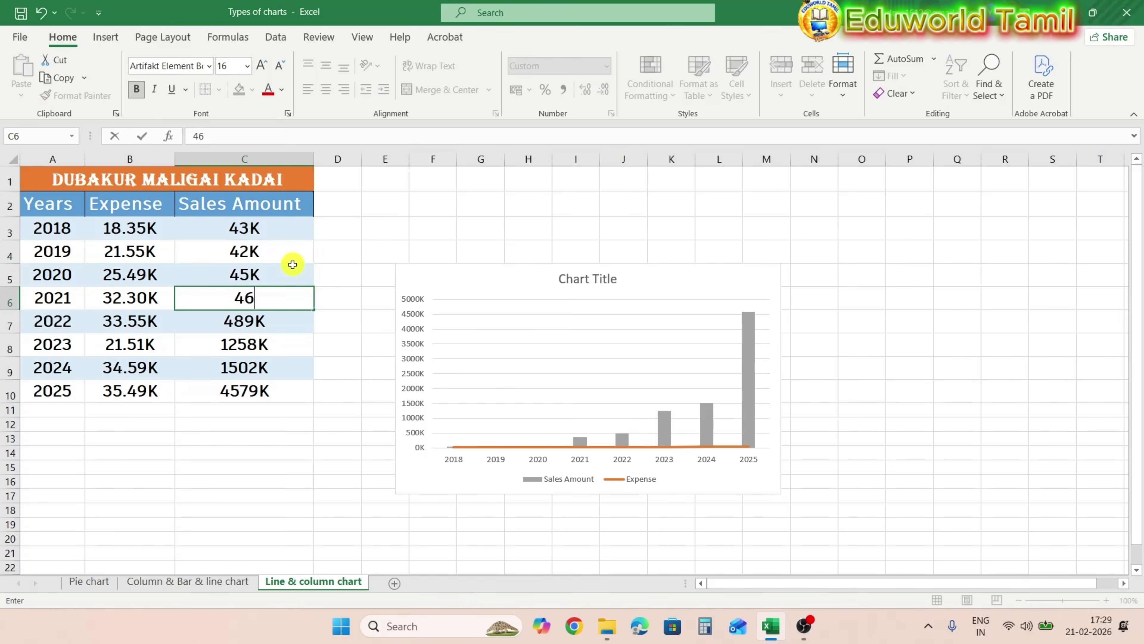
{"action": "type", "text": "000"}
{"action": "key", "text": "Return"}
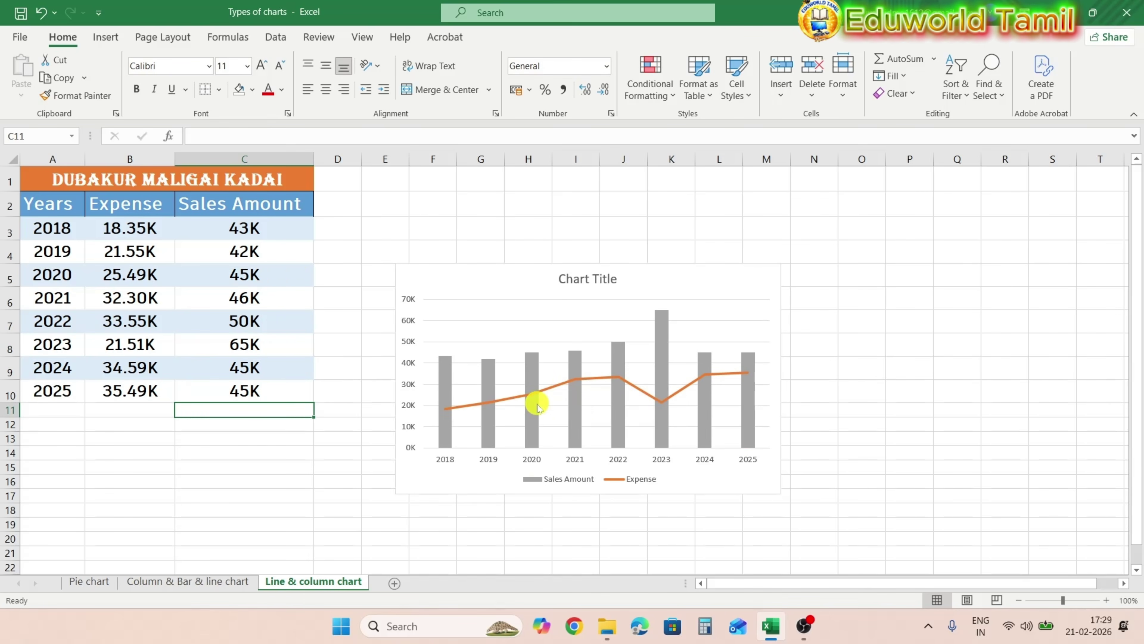
Apply the chart style with the dark gradient background to the combo chart
{"action": "mouse_move", "coordinate": [538, 406]}
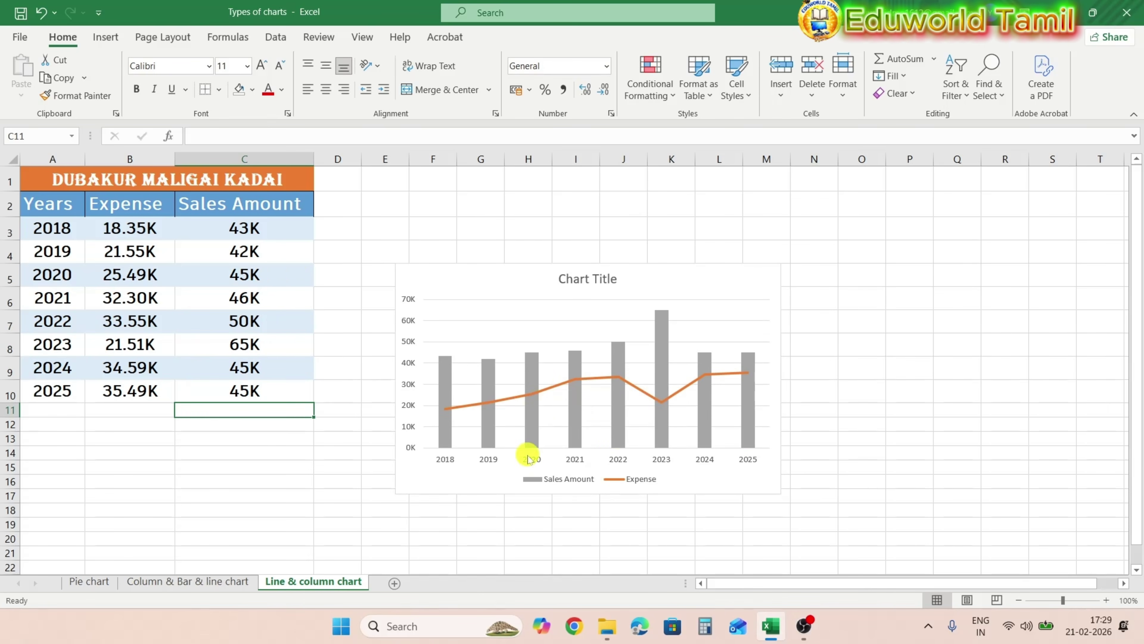
{"action": "mouse_move", "coordinate": [444, 430]}
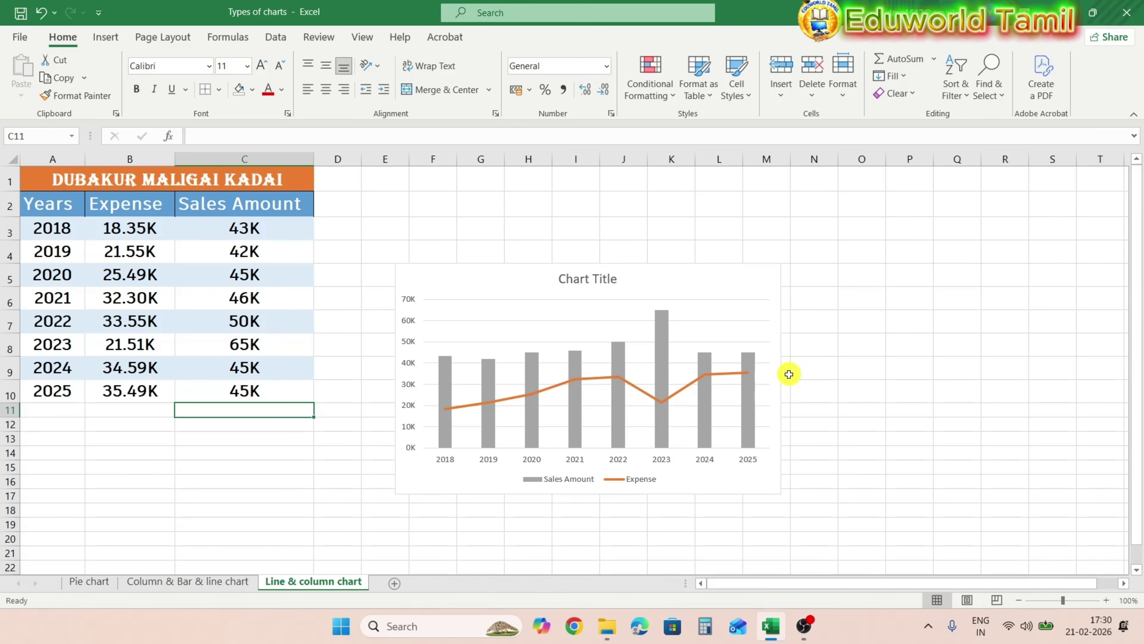
{"action": "left_click", "coordinate": [711, 283]}
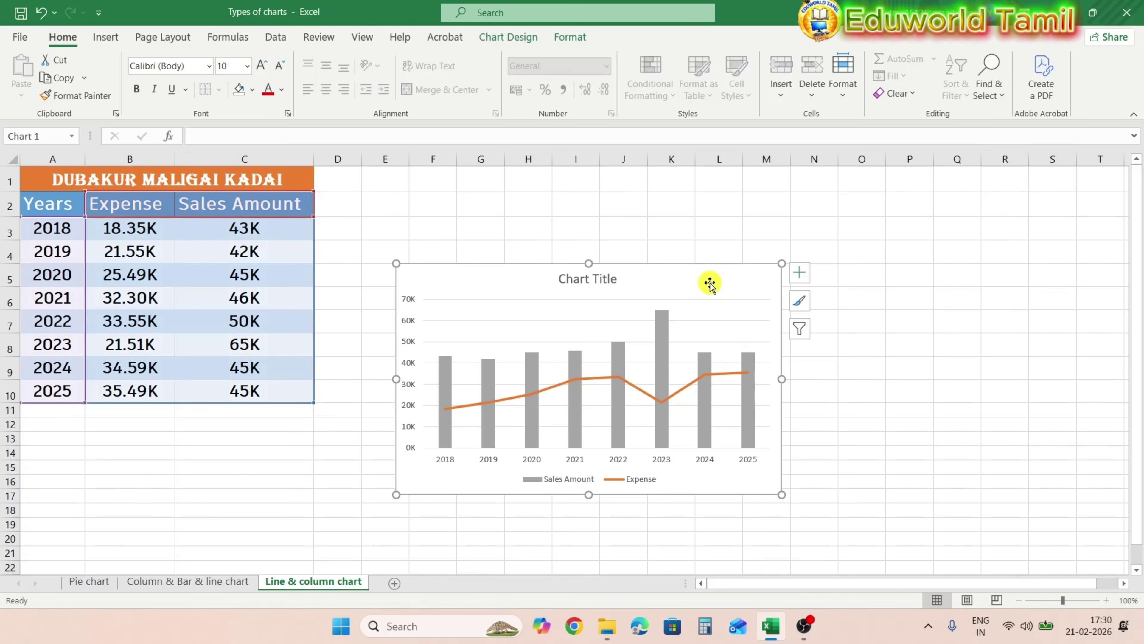
{"action": "left_click", "coordinate": [800, 301]}
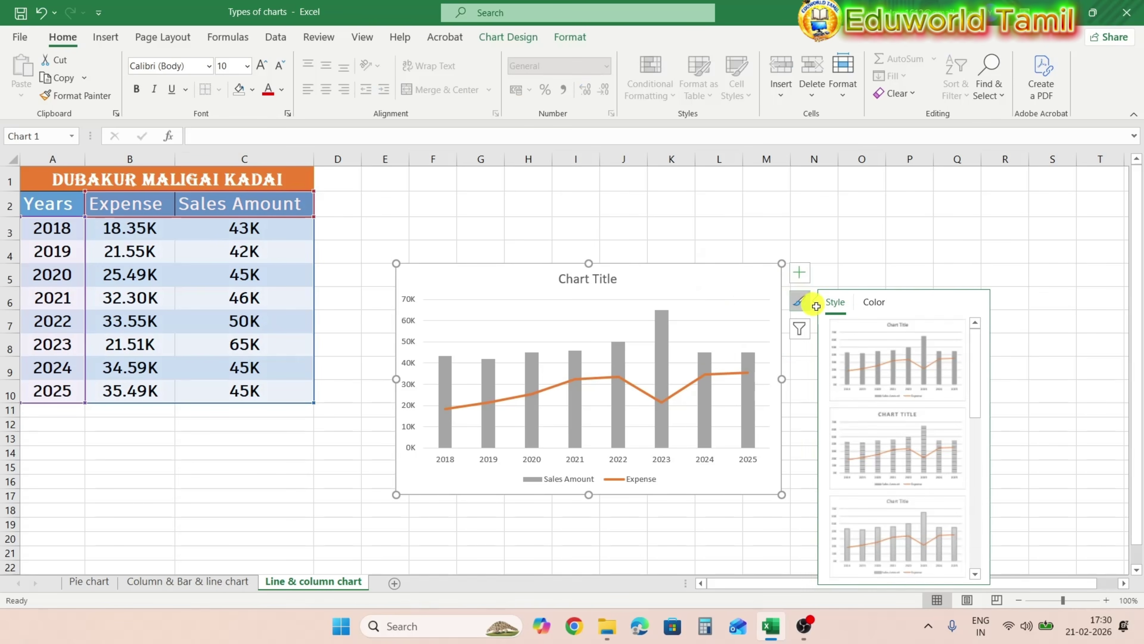
{"action": "scroll", "coordinate": [889, 446], "scroll_direction": "down", "scroll_amount": 5}
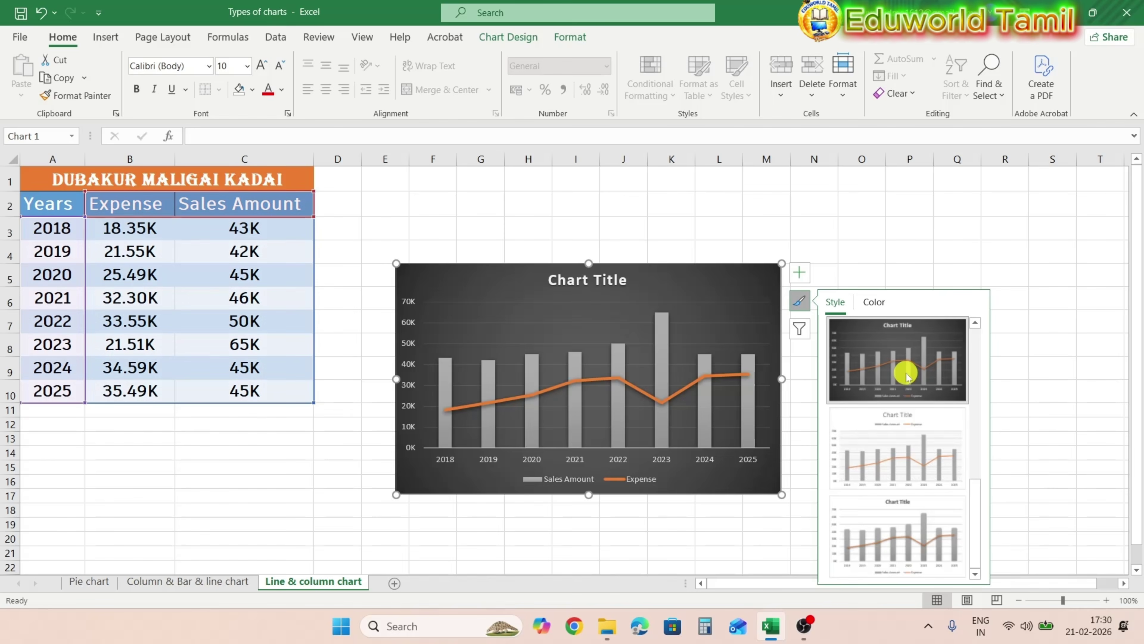
{"action": "left_click", "coordinate": [907, 374]}
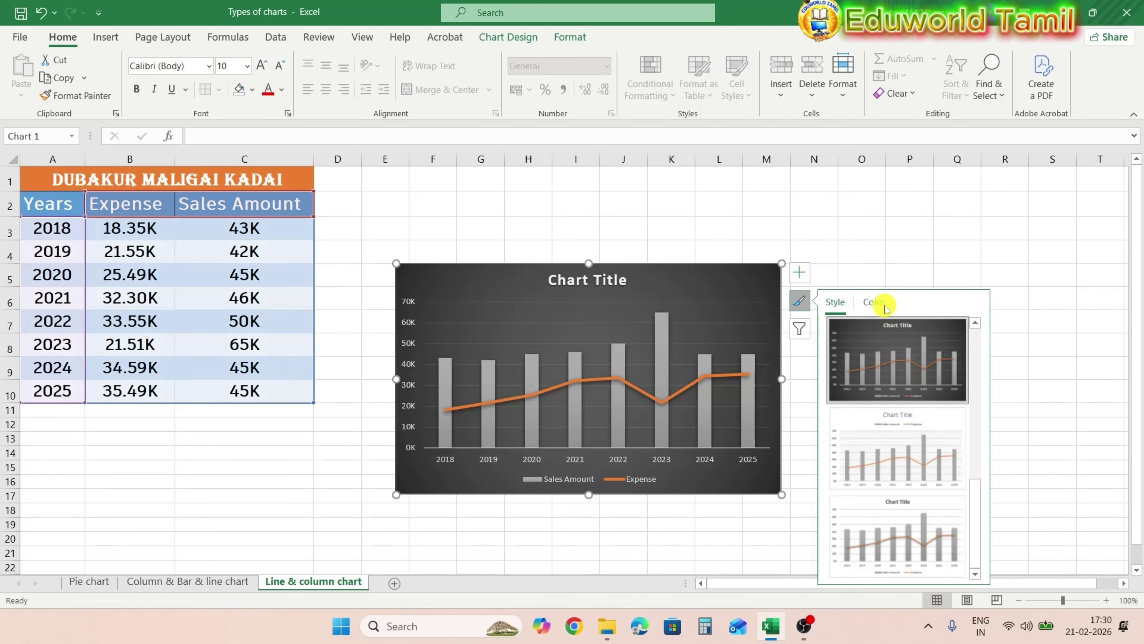
Recolor the combo chart with the monochromatic orange palette that runs from dark to light
{"action": "left_click", "coordinate": [874, 302]}
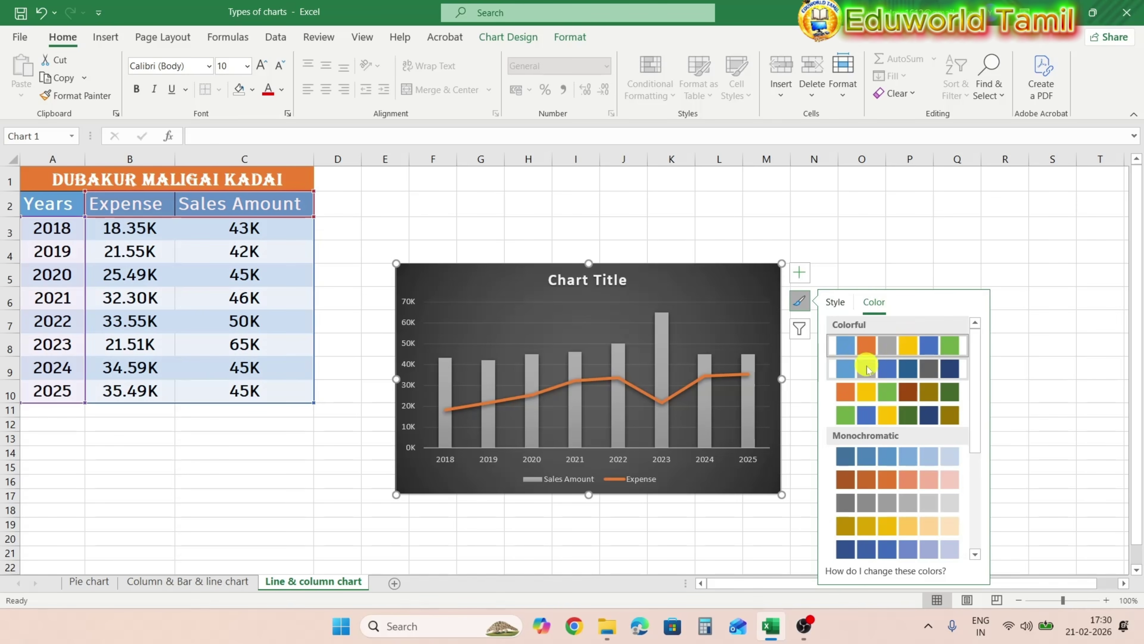
{"action": "scroll", "coordinate": [887, 431], "scroll_direction": "down", "scroll_amount": 2}
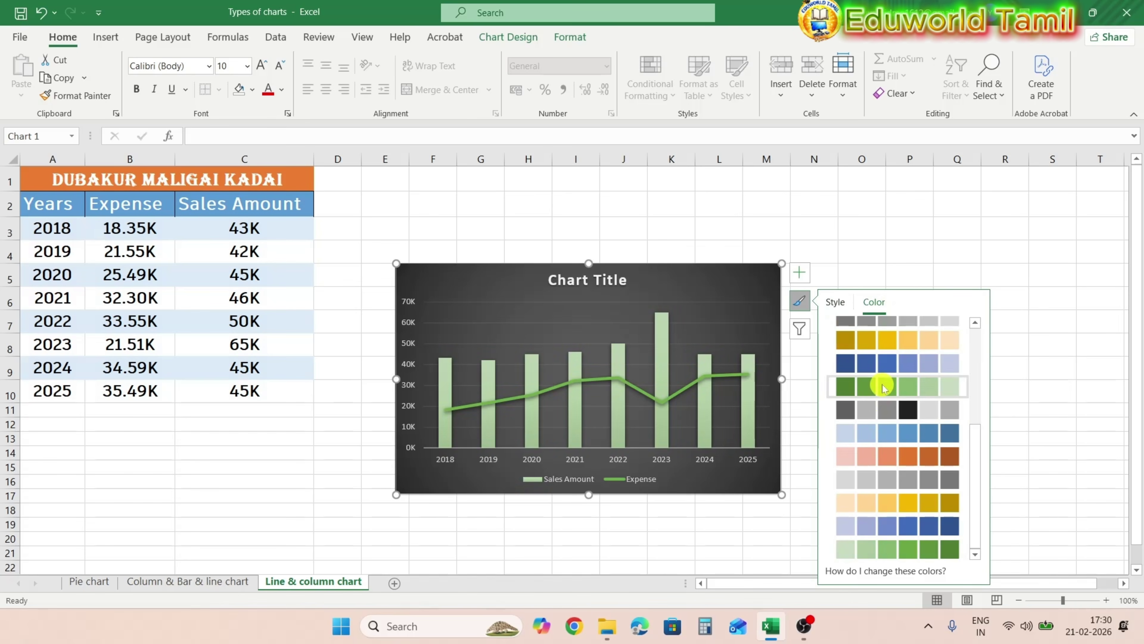
{"action": "scroll", "coordinate": [886, 397], "scroll_direction": "down", "scroll_amount": 1}
{"action": "left_click", "coordinate": [884, 372]}
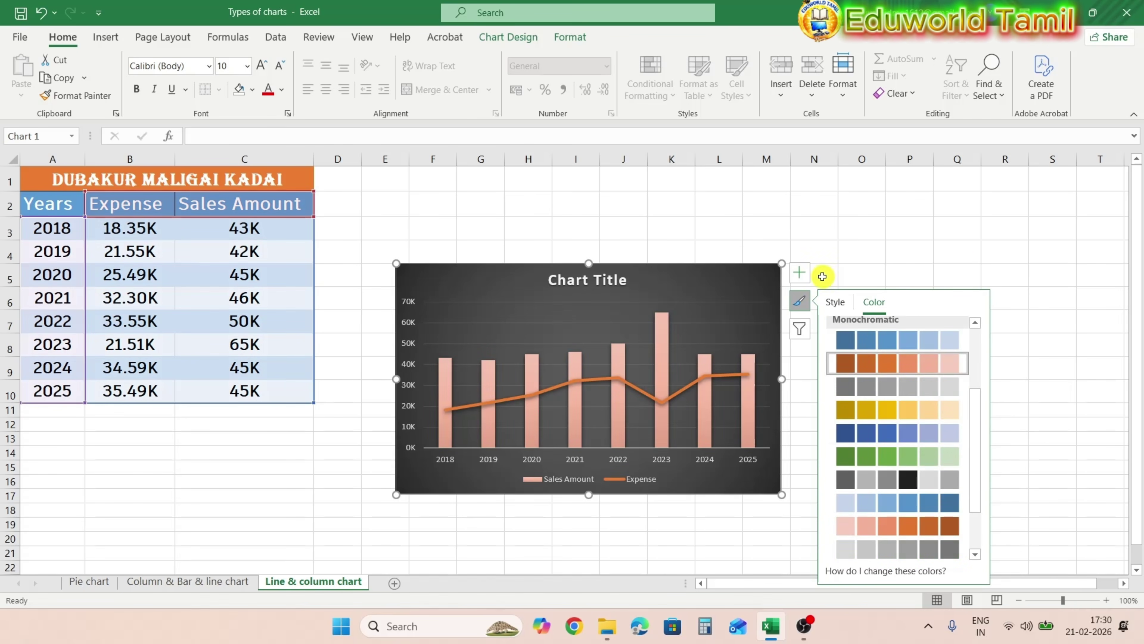
Add data labels to the combo chart, and briefly turn its axis titles on and off again
{"action": "left_click", "coordinate": [799, 273]}
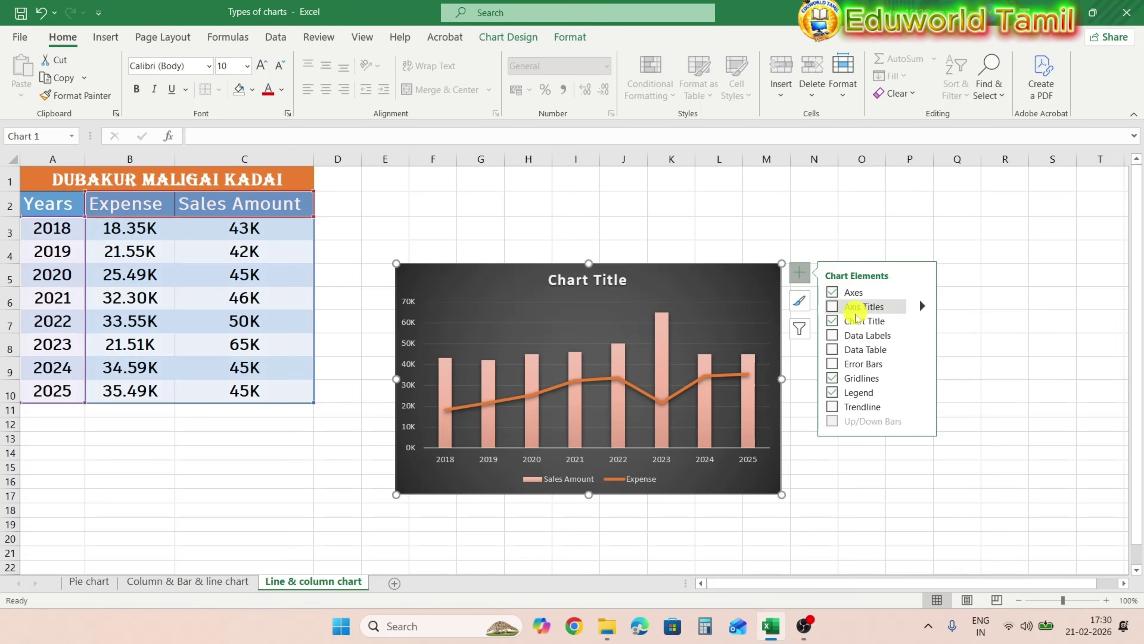
{"action": "left_click", "coordinate": [833, 336]}
{"action": "mouse_move", "coordinate": [922, 334]}
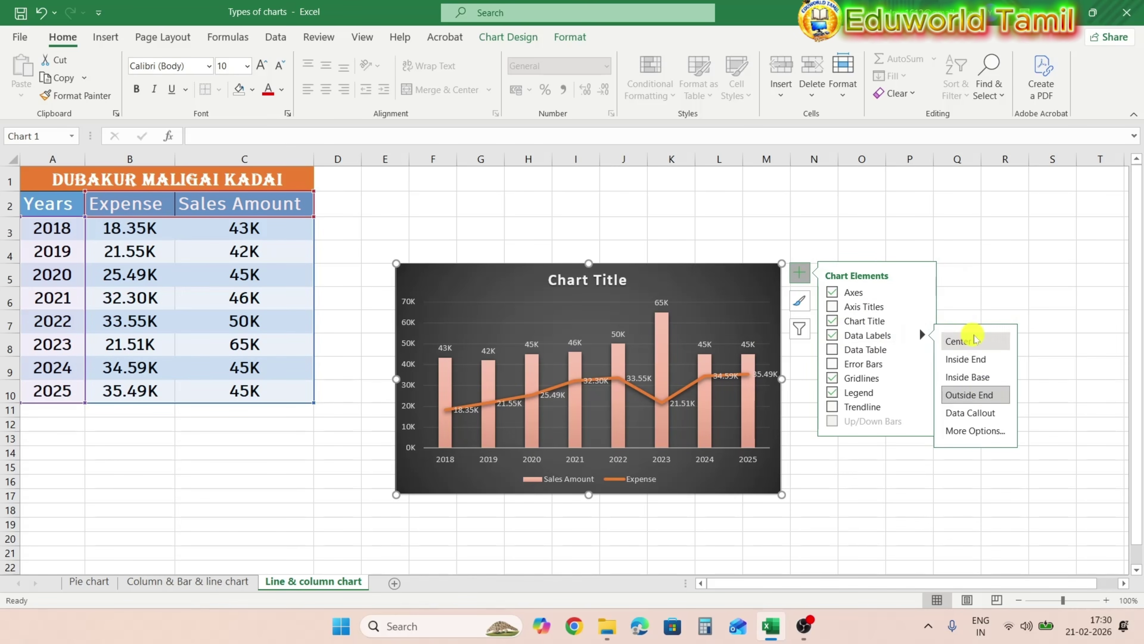
{"action": "left_click", "coordinate": [832, 306]}
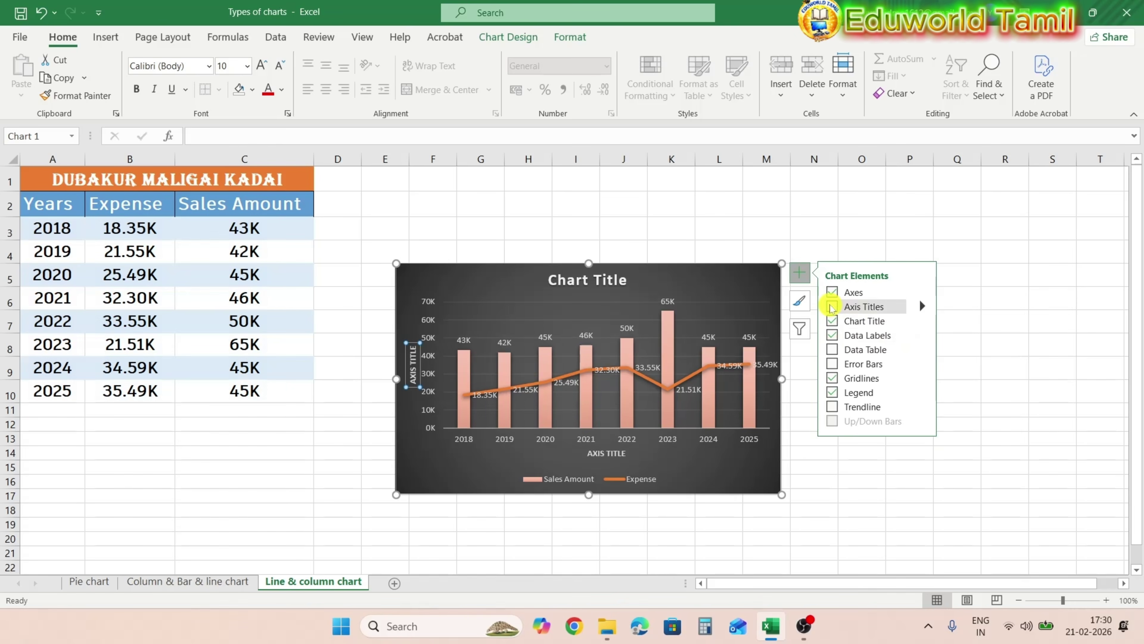
{"action": "left_click", "coordinate": [832, 306]}
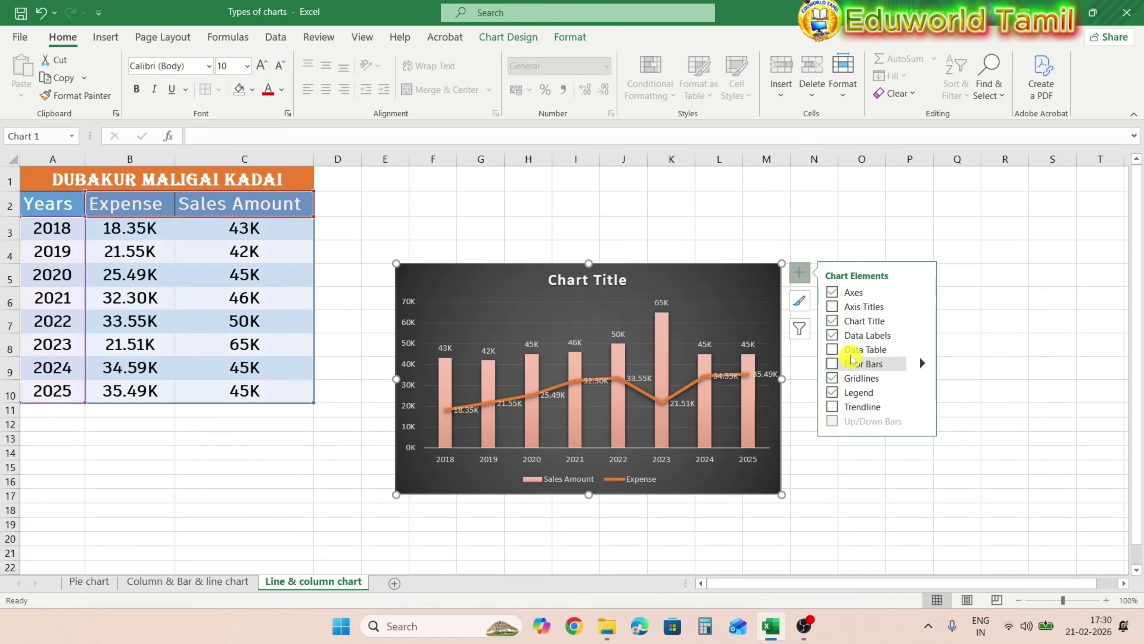